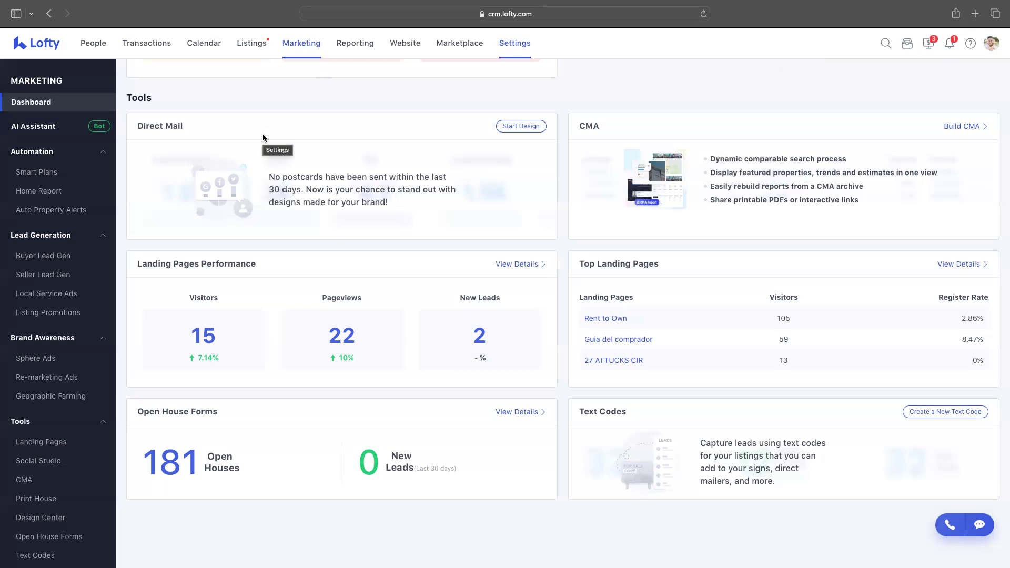
Step: Review the automated property alert settings and the personal Smart Plans list
click(63, 216)
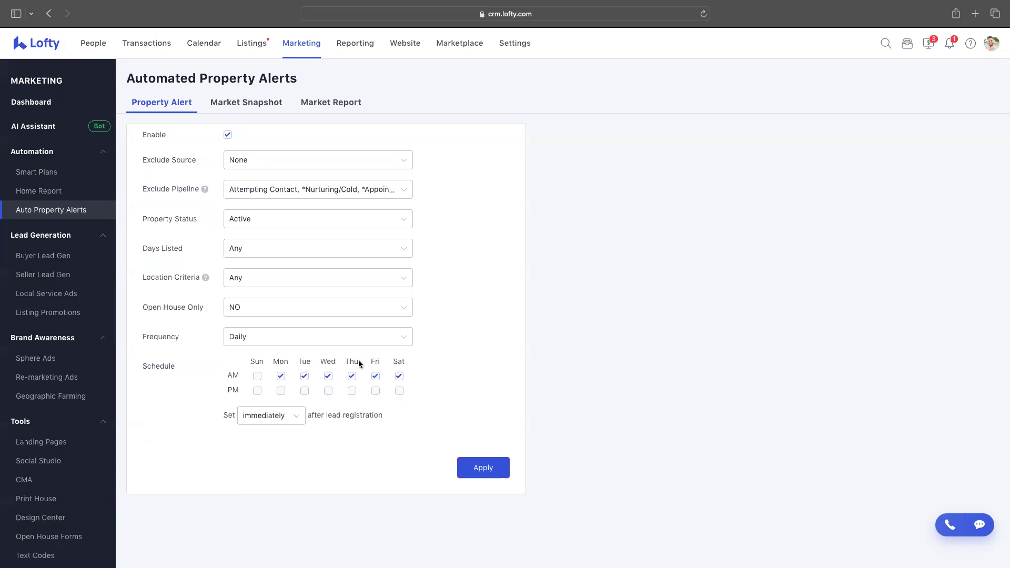
click(38, 174)
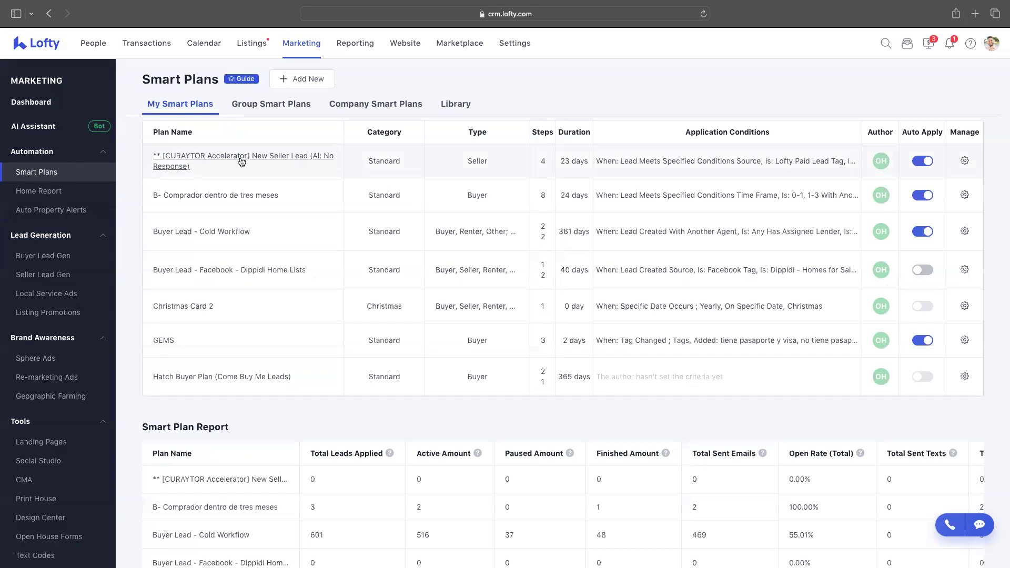
scroll(241, 161, down, 2)
scroll(241, 161, up, 2)
Step: Open the group Smart Plans and view the Nurturing, After Closing and Opportunity Capture stages in the business system chart
click(256, 102)
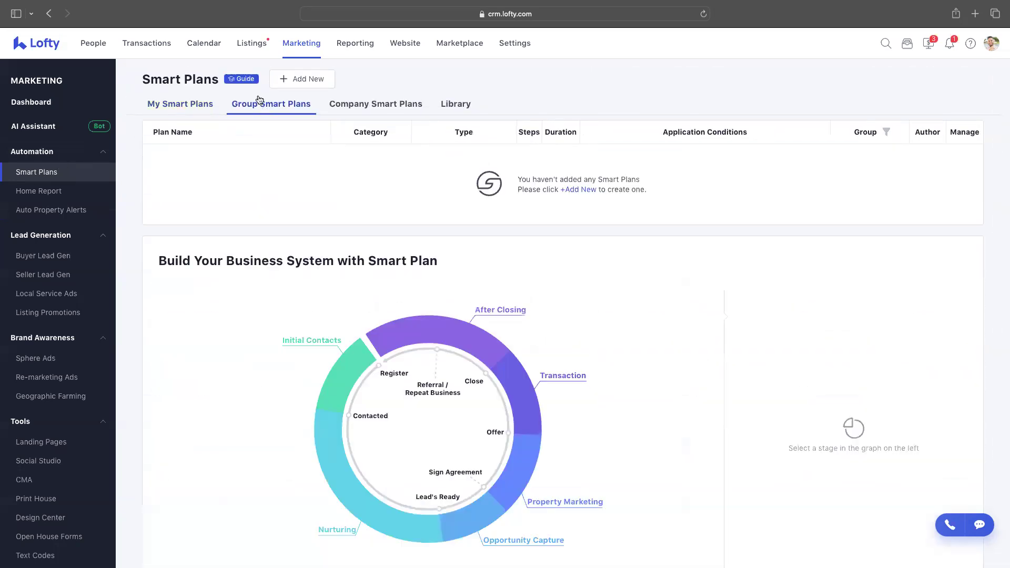
scroll(305, 207, down, 1)
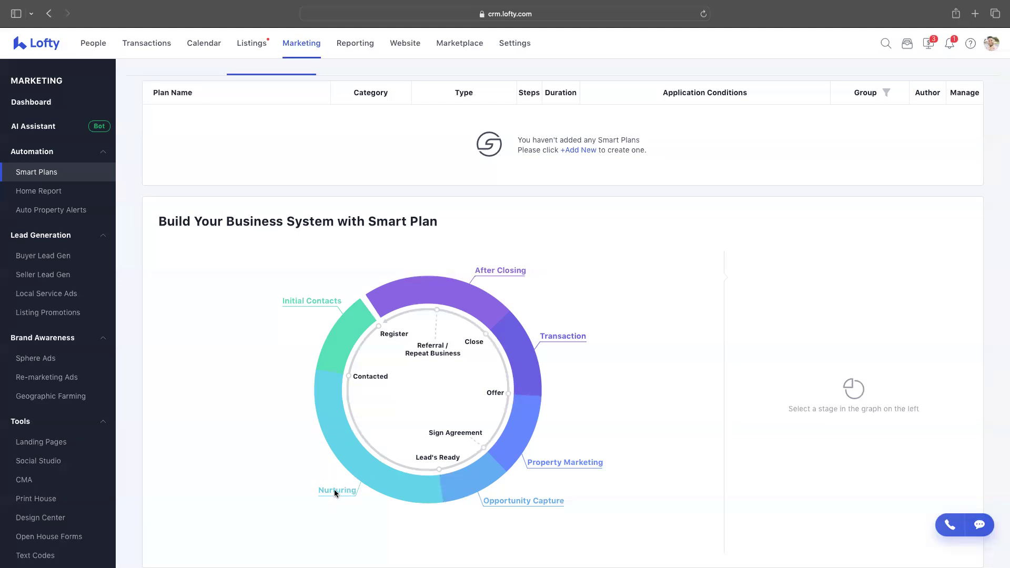
click(381, 475)
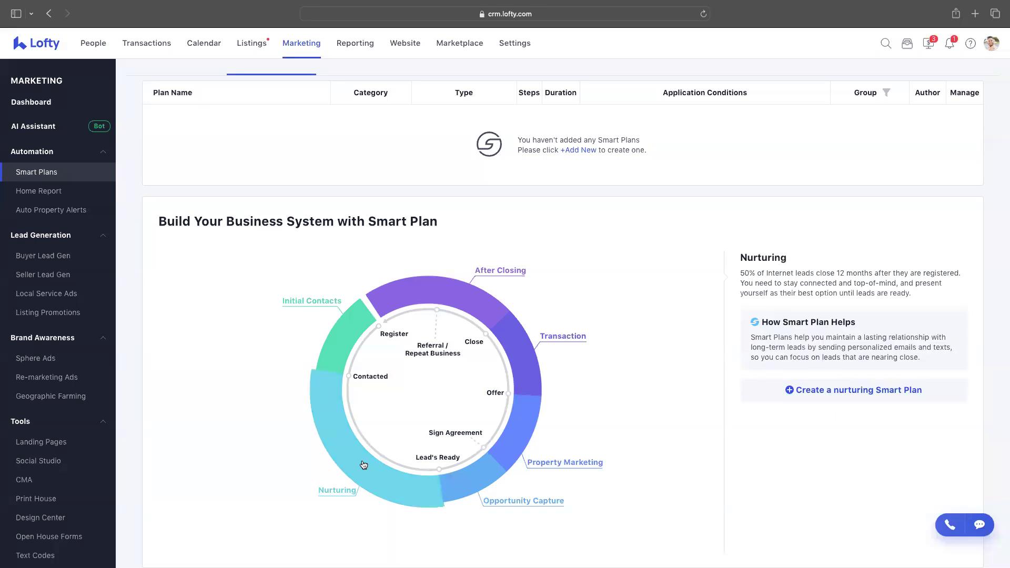
click(376, 465)
click(376, 465)
click(448, 303)
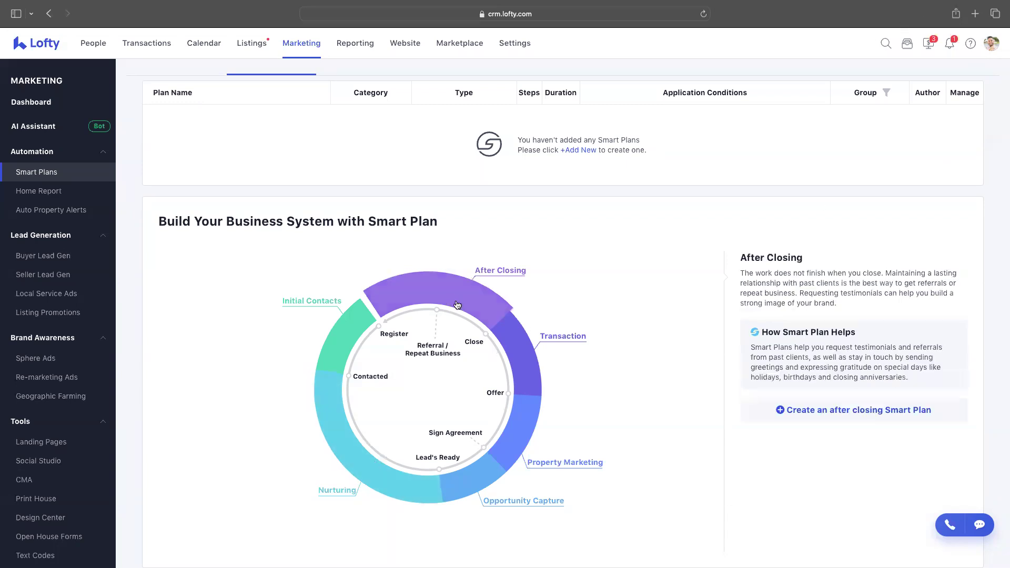
click(517, 444)
click(466, 482)
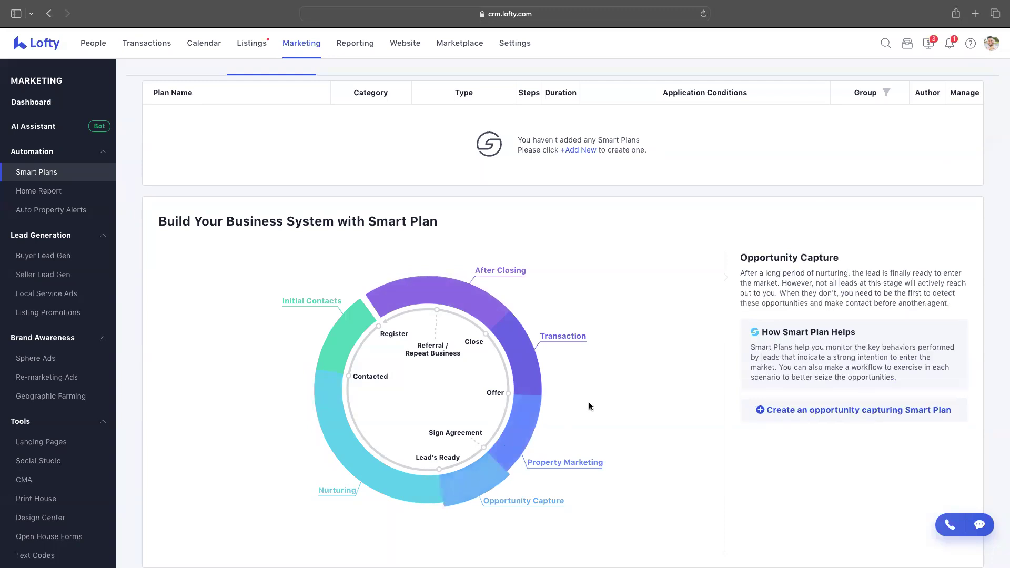
click(764, 410)
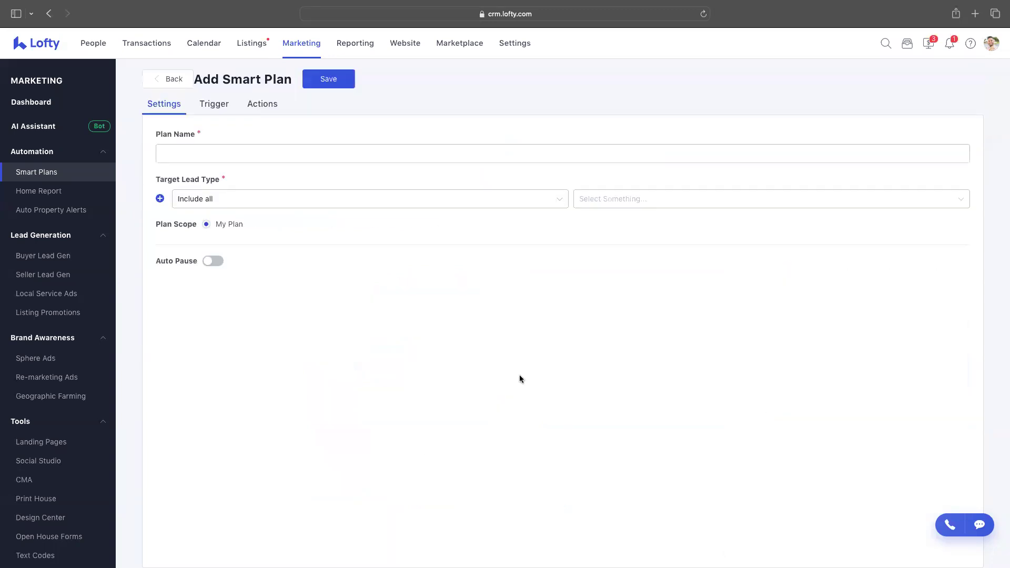
click(169, 80)
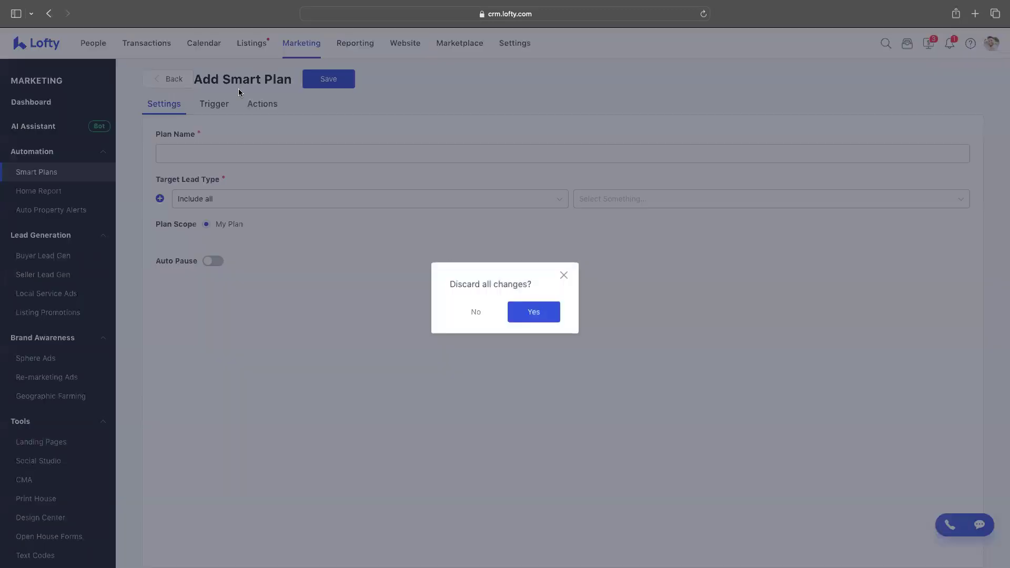
click(519, 314)
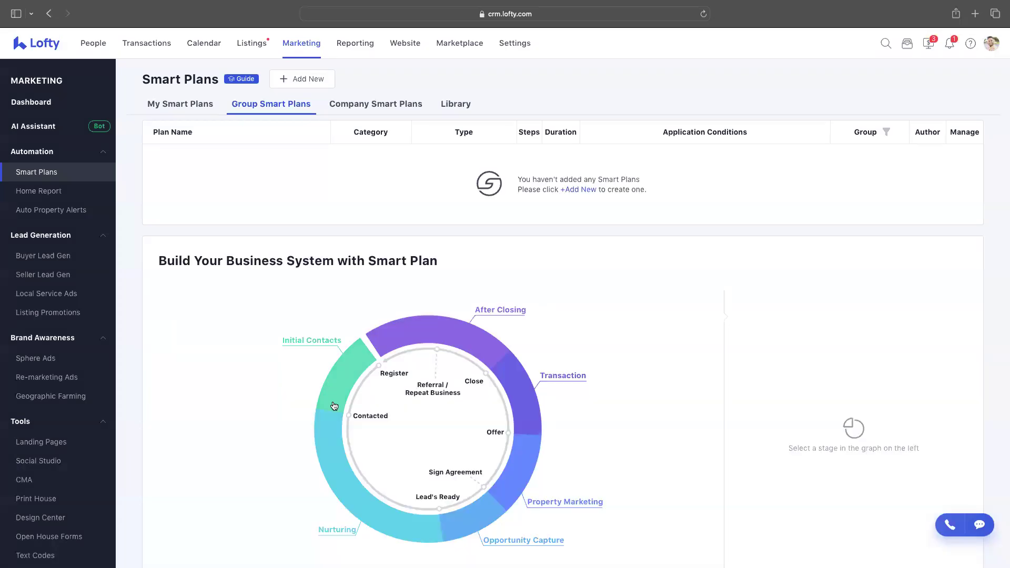
Step: Show the Nurturing stage details in the group Smart Plans business system chart
scroll(334, 406, down, 1)
click(323, 448)
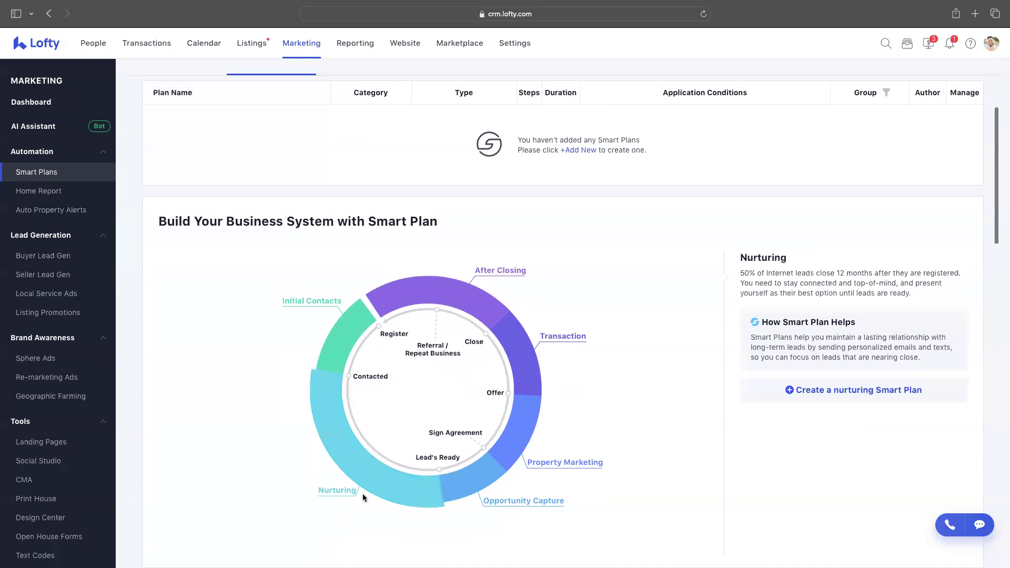
double_click(336, 449)
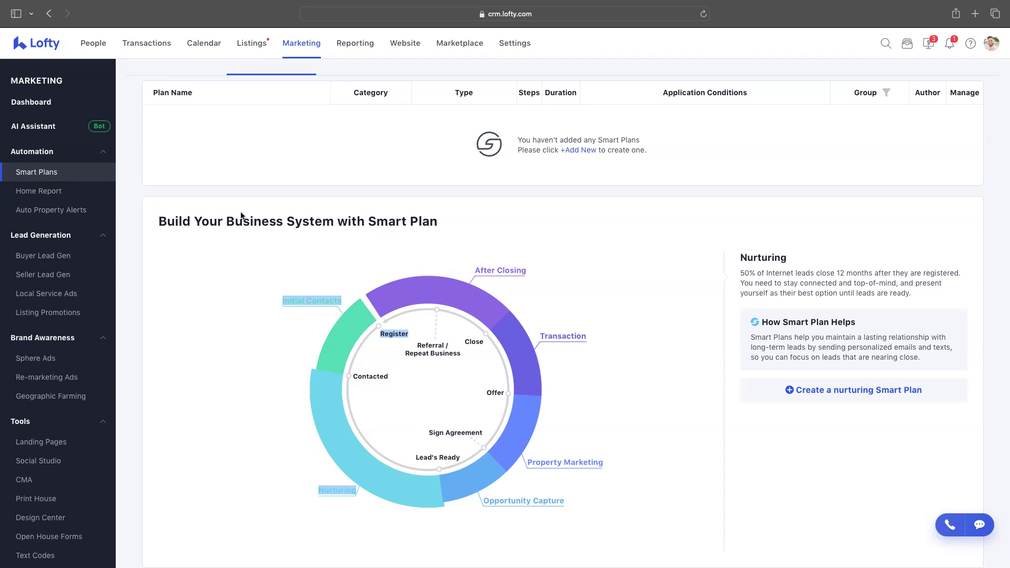
scroll(240, 244, up, 1)
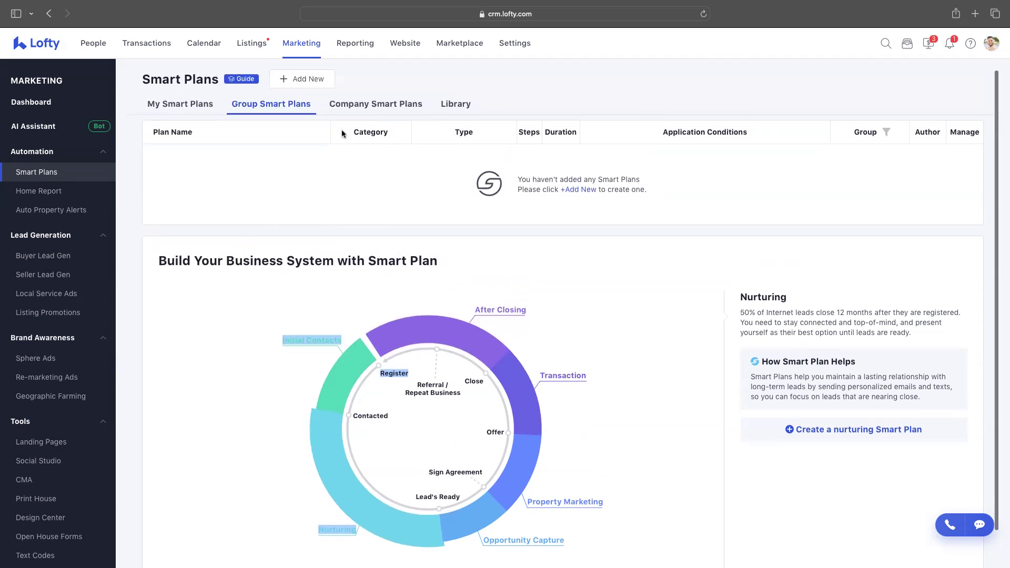
Step: Look through the company Smart Plans list and its Smart Plan Report
click(377, 105)
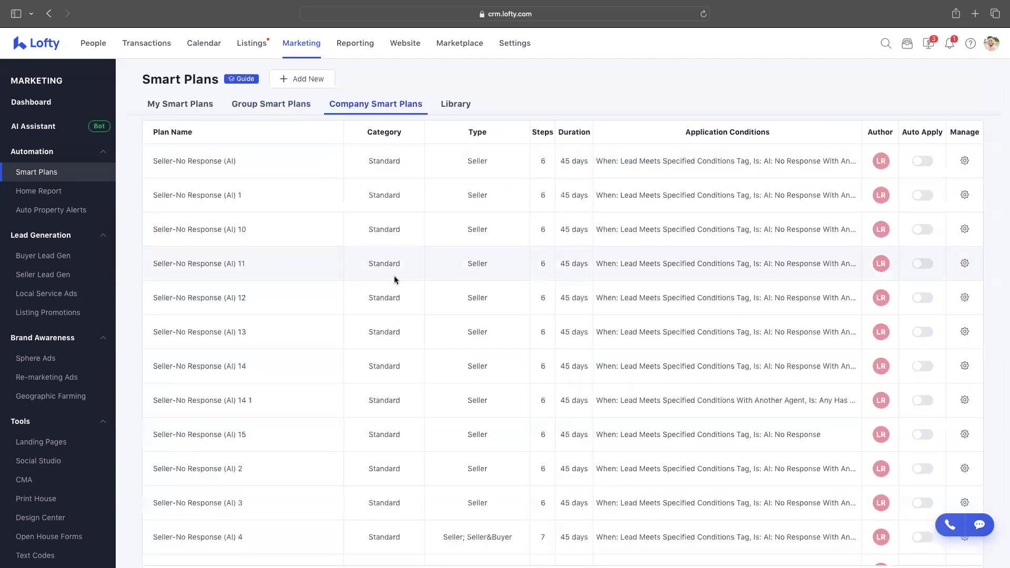
scroll(395, 279, down, 15)
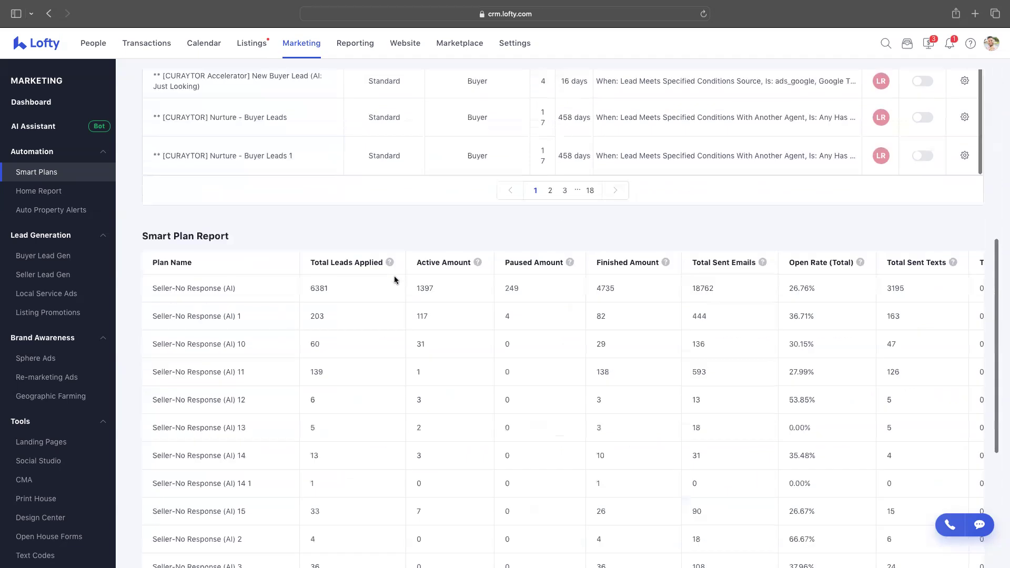
scroll(395, 279, up, 15)
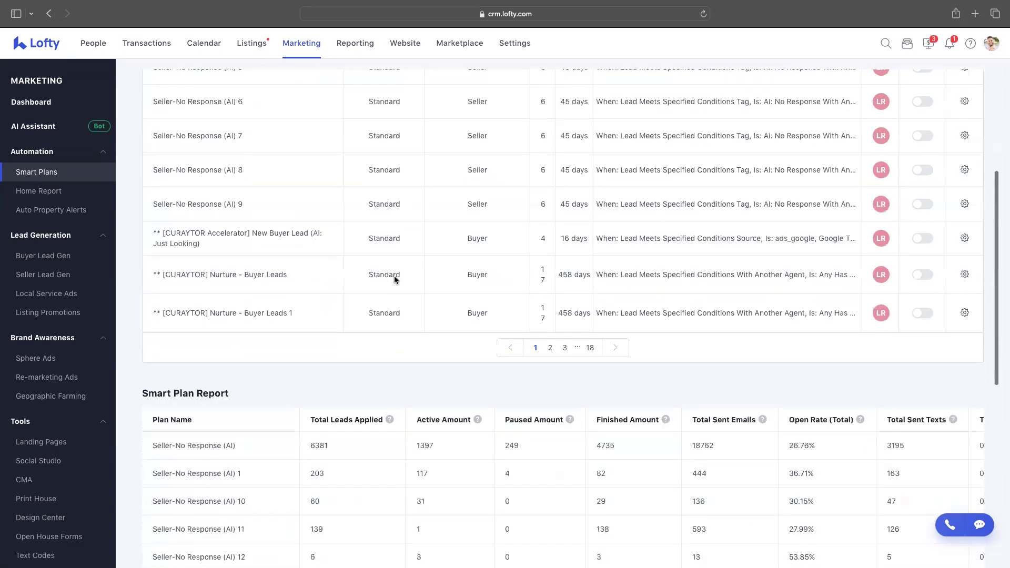
Step: Open the Smart Plans library and browse its ready-made plans
click(444, 103)
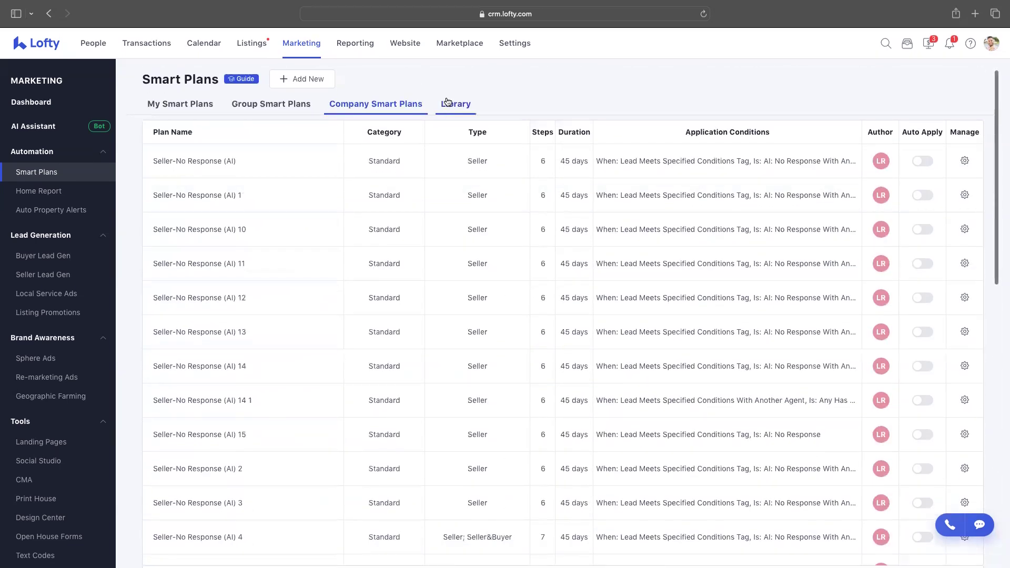
scroll(461, 283, down, 10)
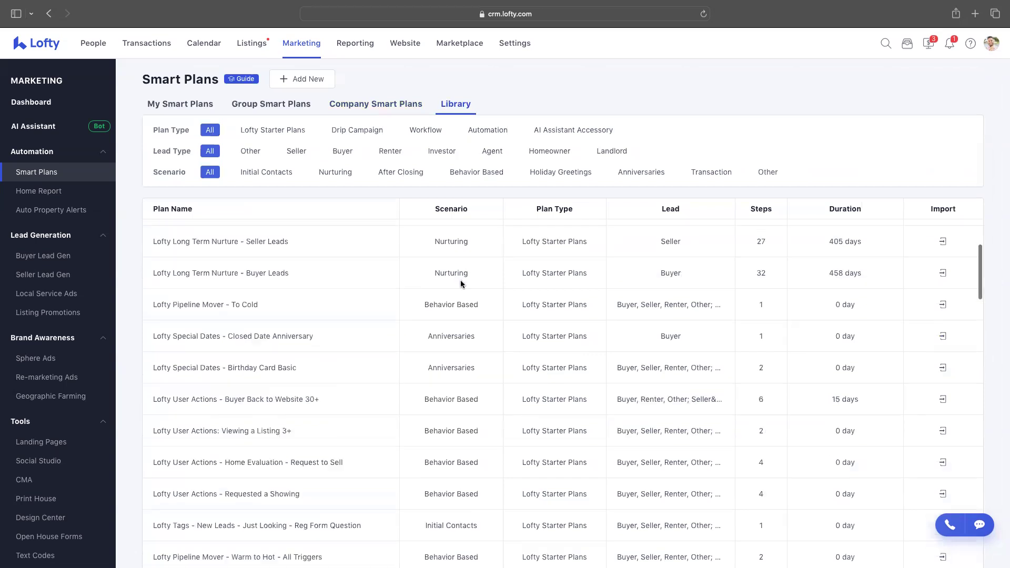
scroll(460, 281, down, 20)
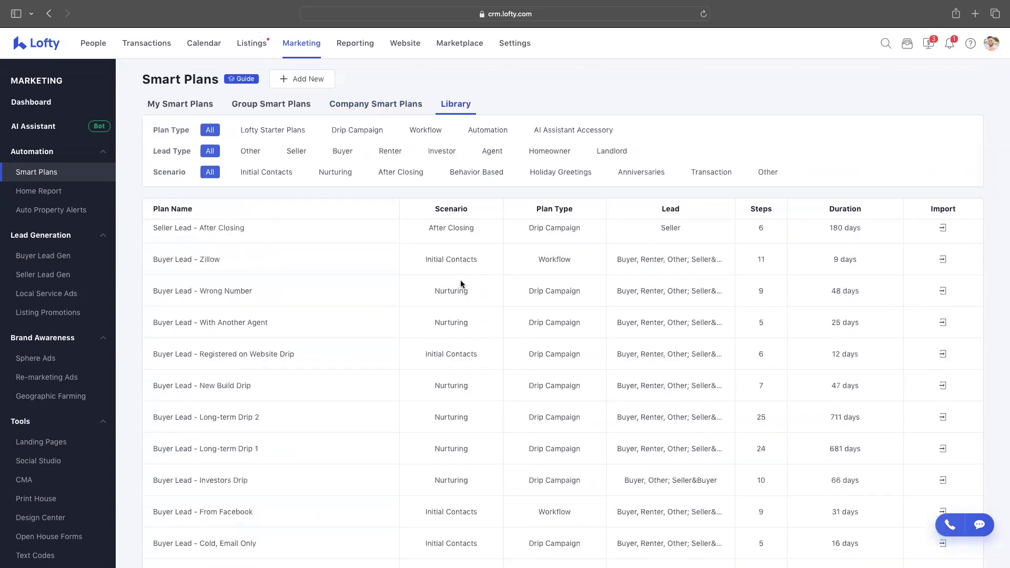
scroll(461, 284, up, 20)
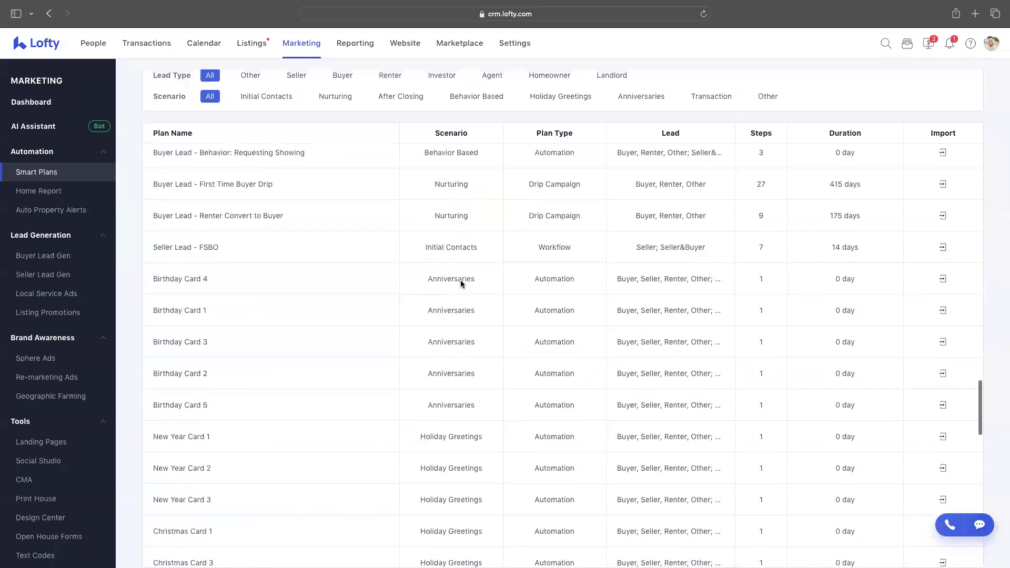
scroll(461, 284, up, 15)
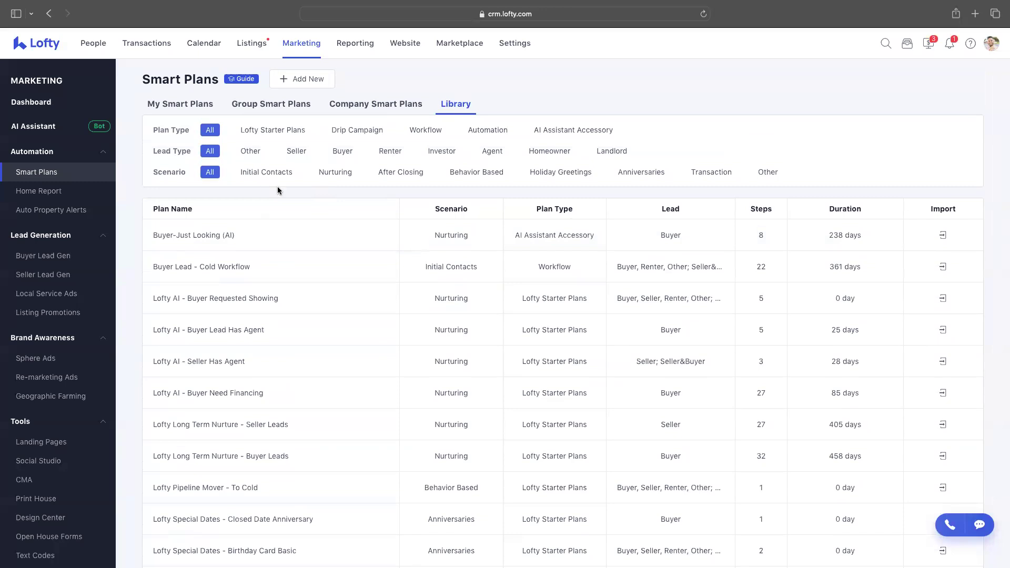
Step: Filter the library by plan type Drip Campaign, lead type Buyer and scenario Initial Contacts
click(357, 131)
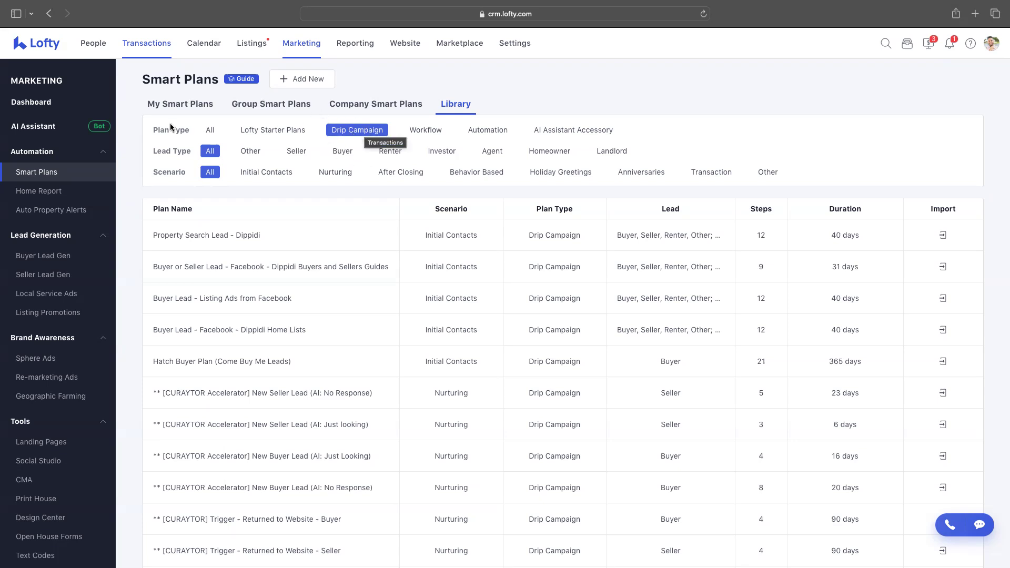
click(340, 152)
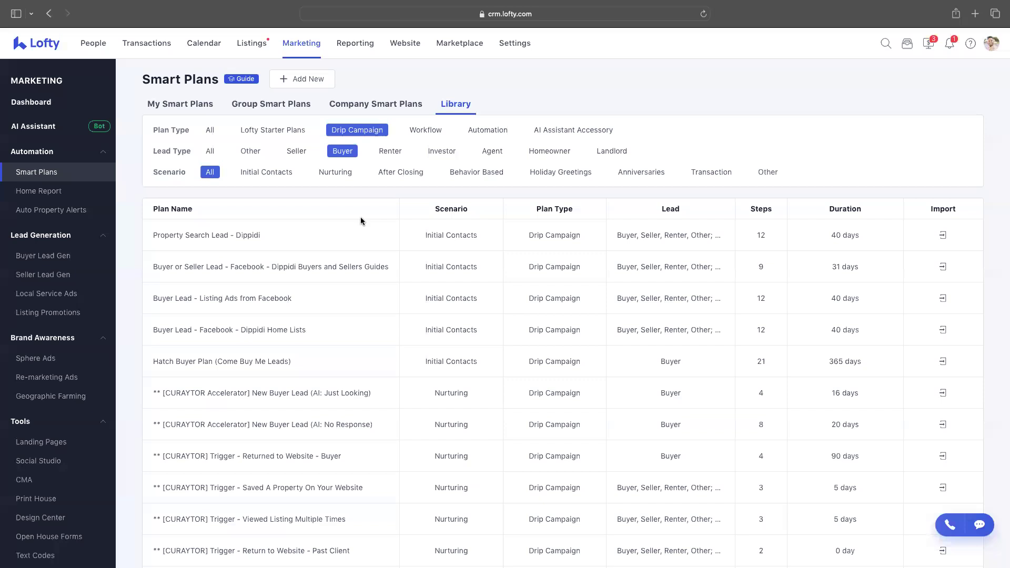
click(273, 174)
Step: Check the library under the Nurturing, After Closing, Behavior Based, Holiday Greetings, Anniversaries and Transaction scenarios, and return to Initial Contacts
click(338, 174)
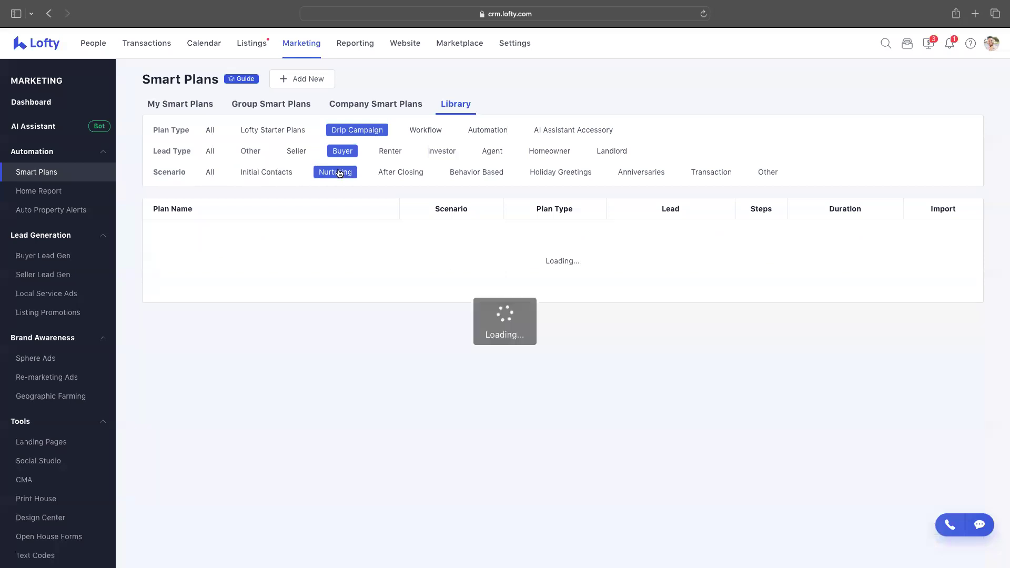
click(399, 173)
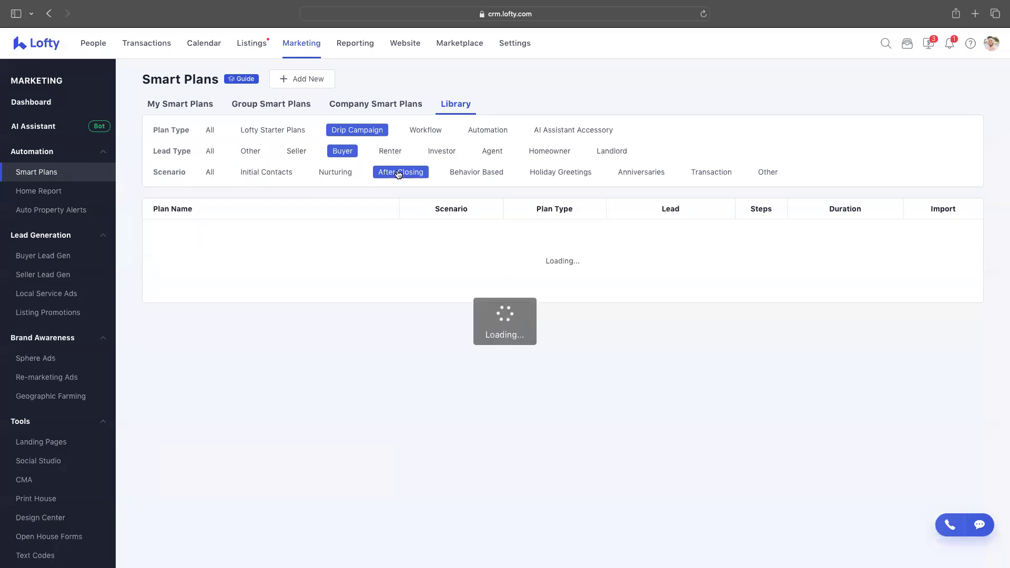
click(486, 175)
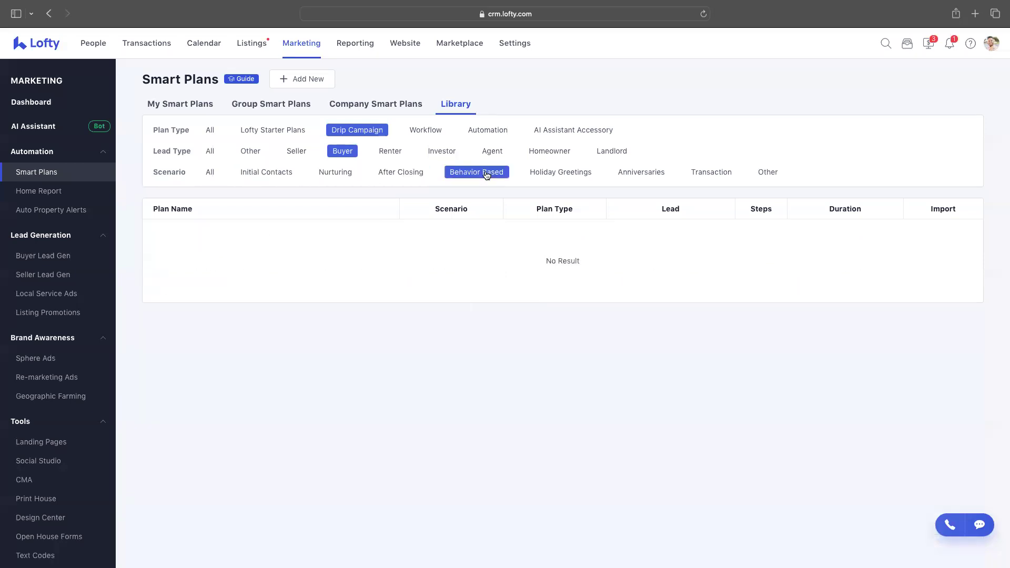
click(563, 178)
click(640, 174)
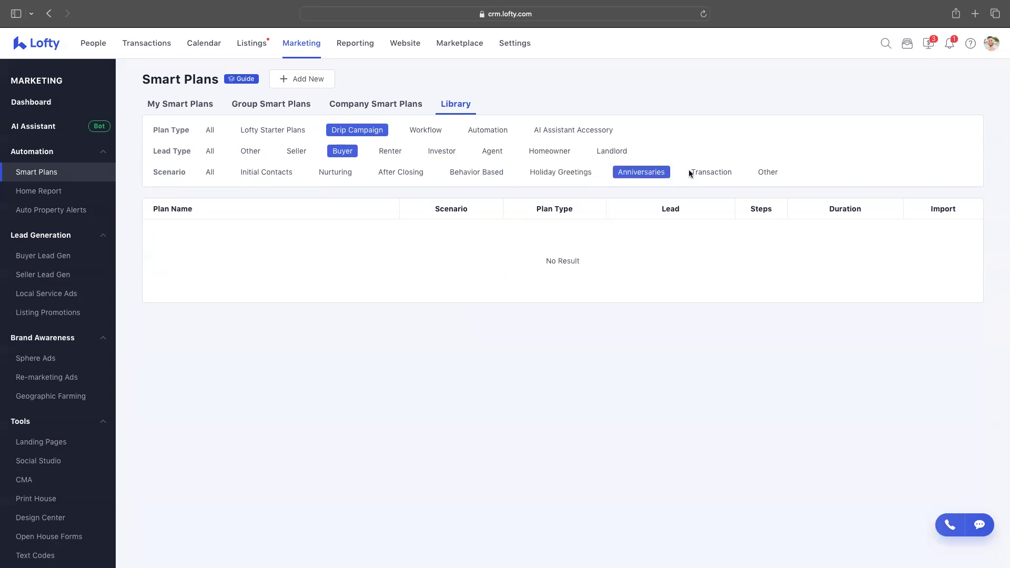
click(720, 175)
click(269, 178)
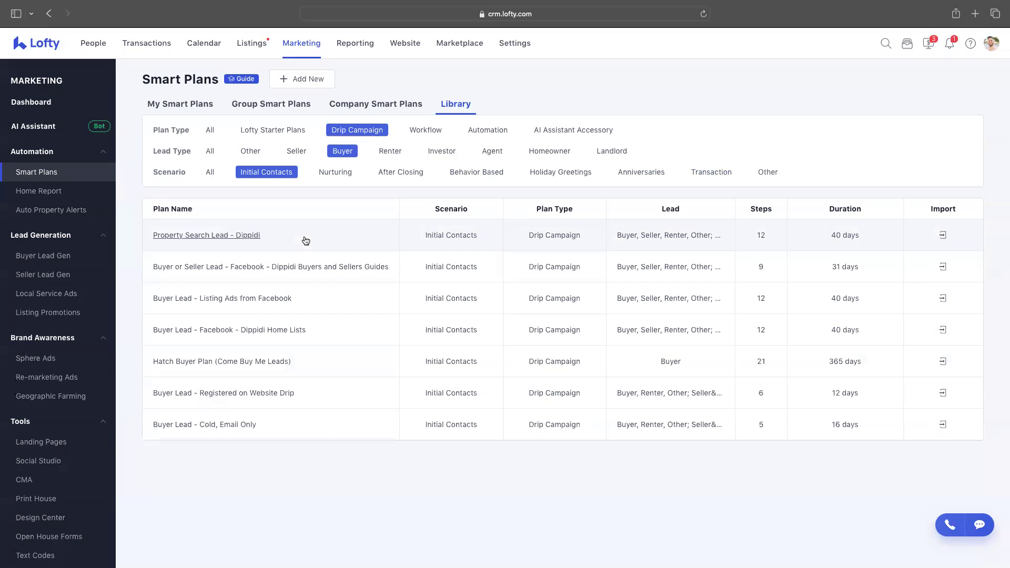
Step: Examine the filtered plans' names, scenarios, plan types, lead types, step counts and durations up close
scroll(297, 223, up, 10)
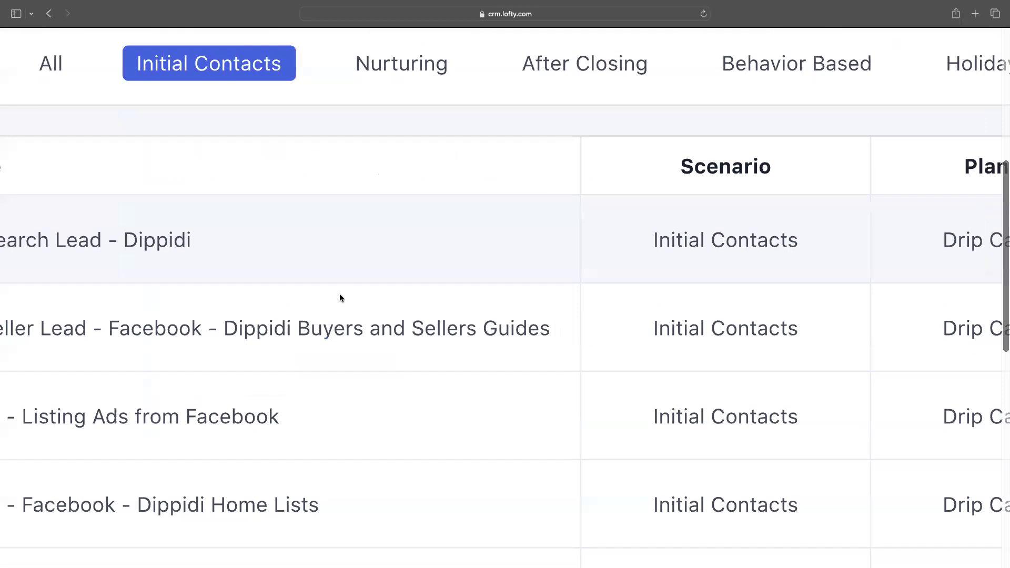
scroll(341, 299, left, 8)
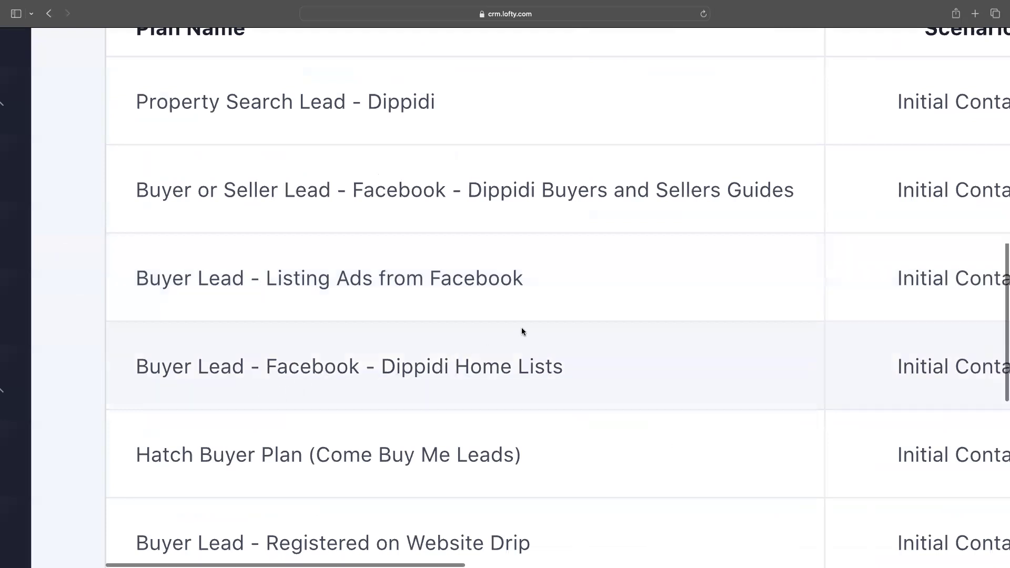
scroll(522, 329, right, 5)
scroll(522, 331, right, 20)
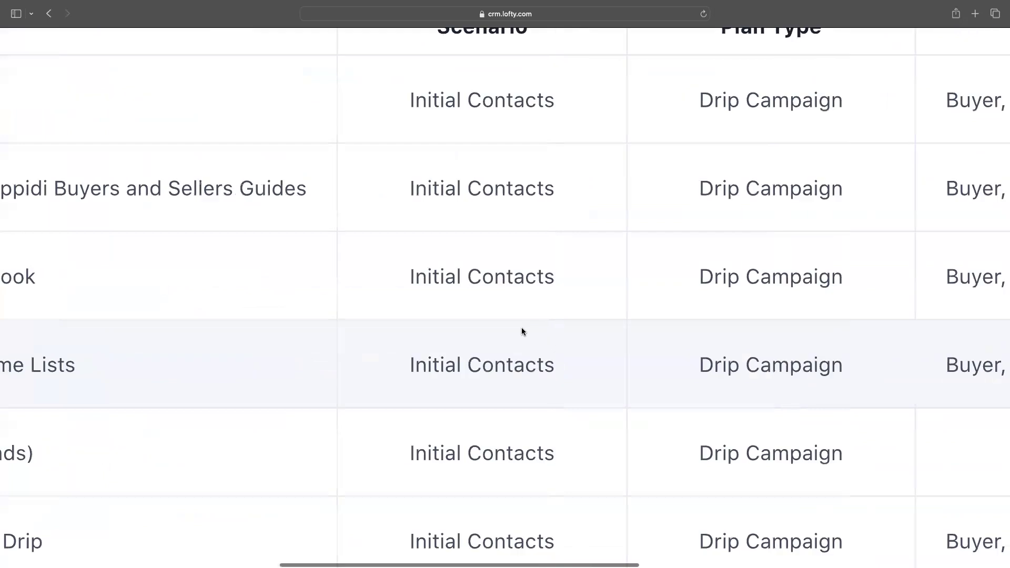
scroll(522, 331, right, 6)
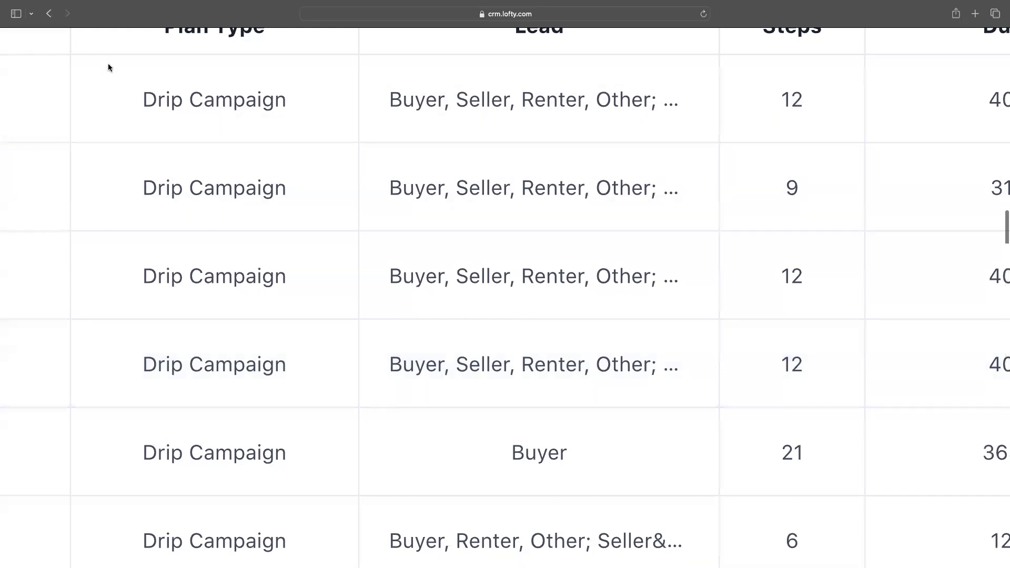
scroll(558, 204, right, 2)
scroll(558, 204, up, 2)
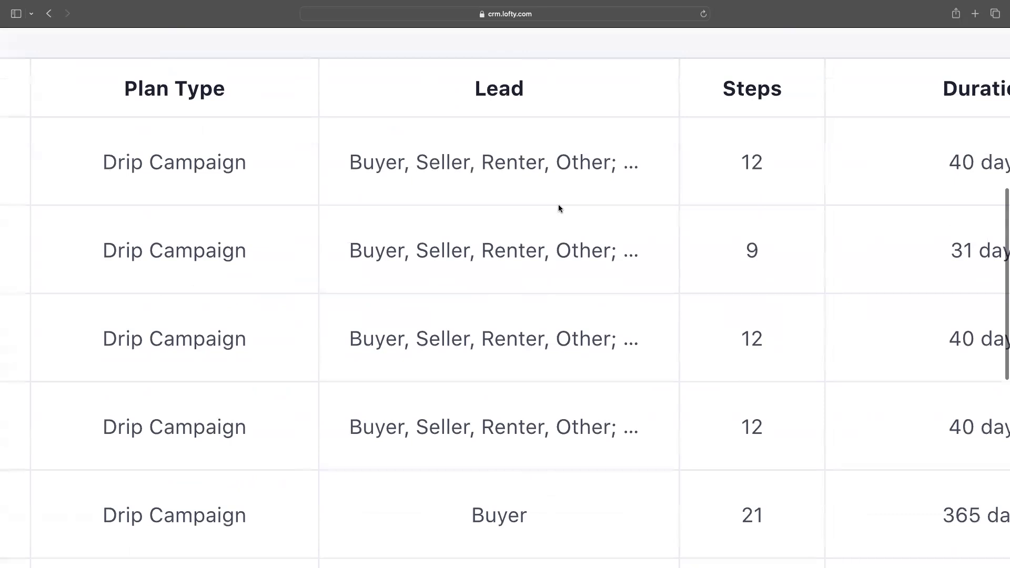
scroll(557, 204, right, 2)
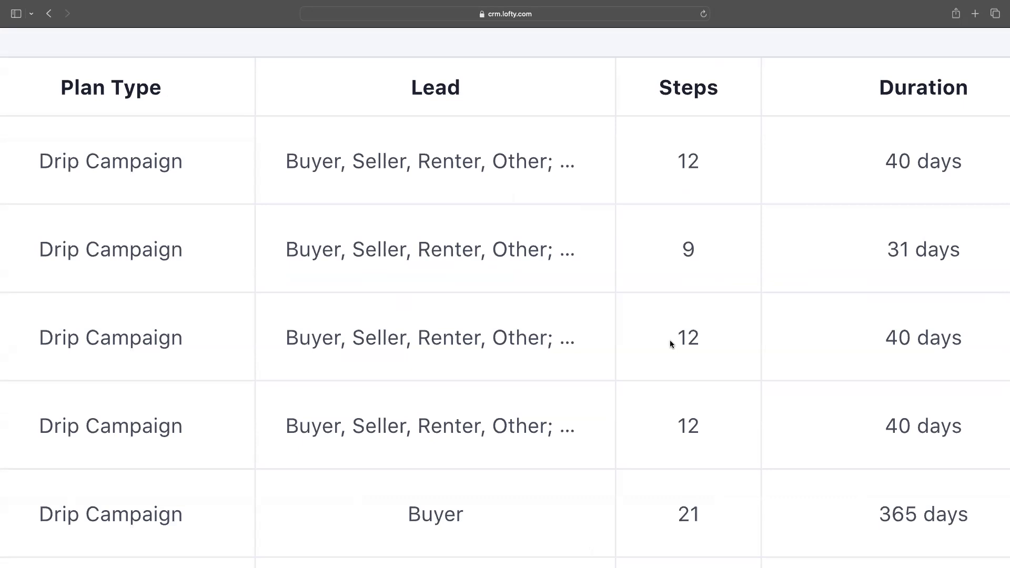
scroll(670, 342, right, 5)
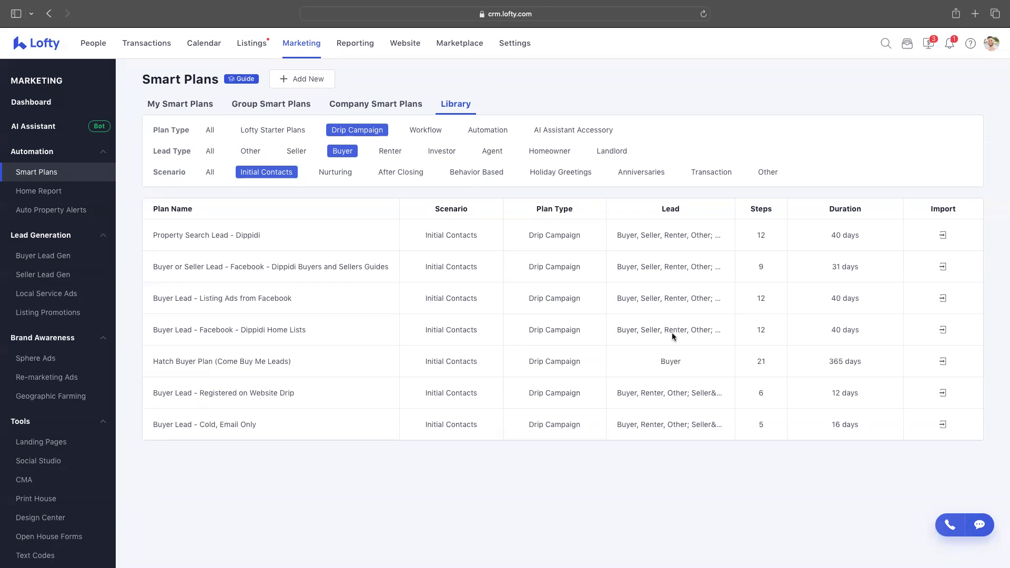
Step: Import the Hatch Buyer Plan (Come Buy Me Leads) from the Smart Plans library
scroll(625, 318, up, 5)
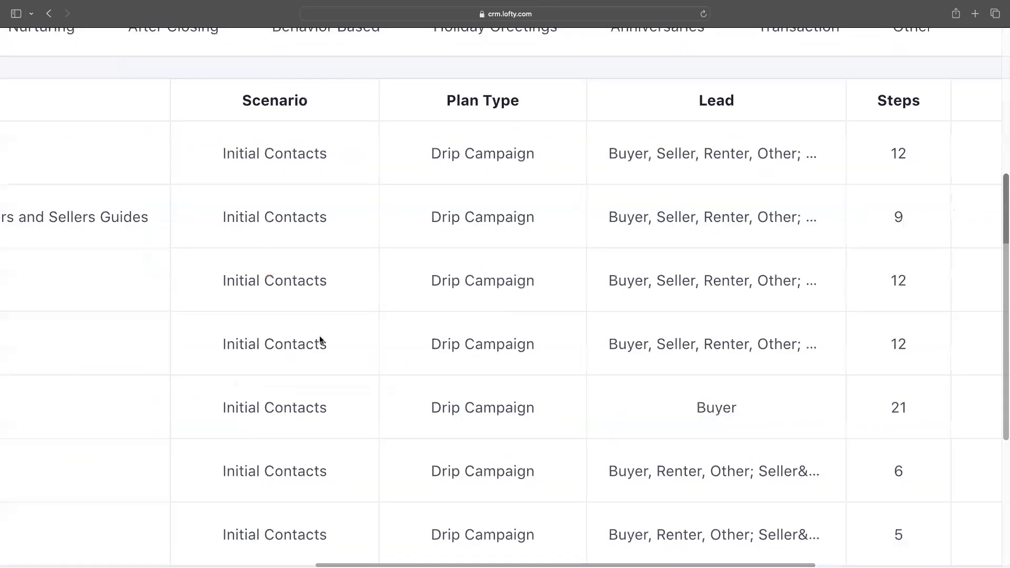
scroll(504, 514, down, 5)
scroll(485, 434, up, 7)
scroll(485, 434, down, 2)
scroll(485, 434, right, 8)
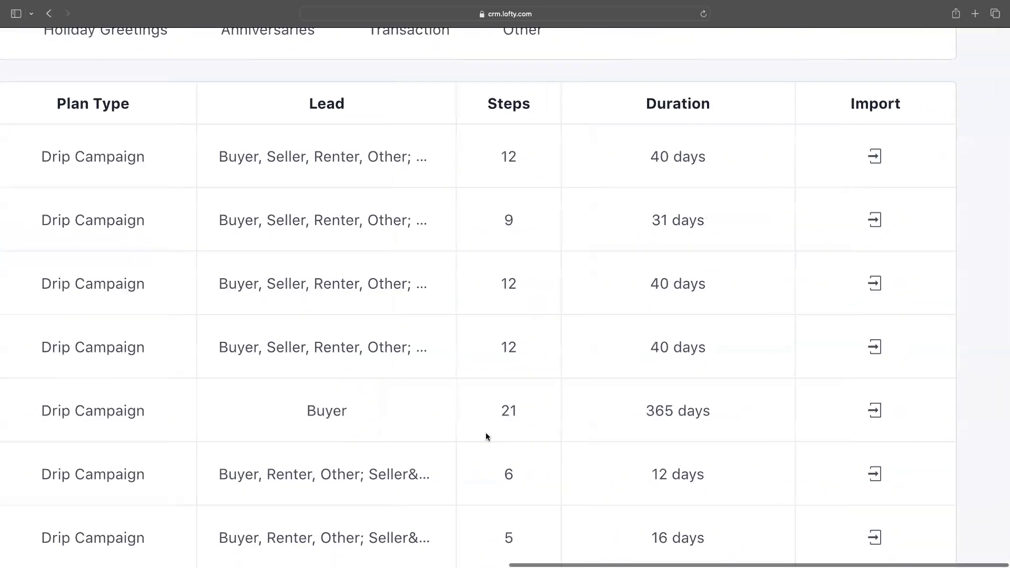
scroll(485, 432, down, 1)
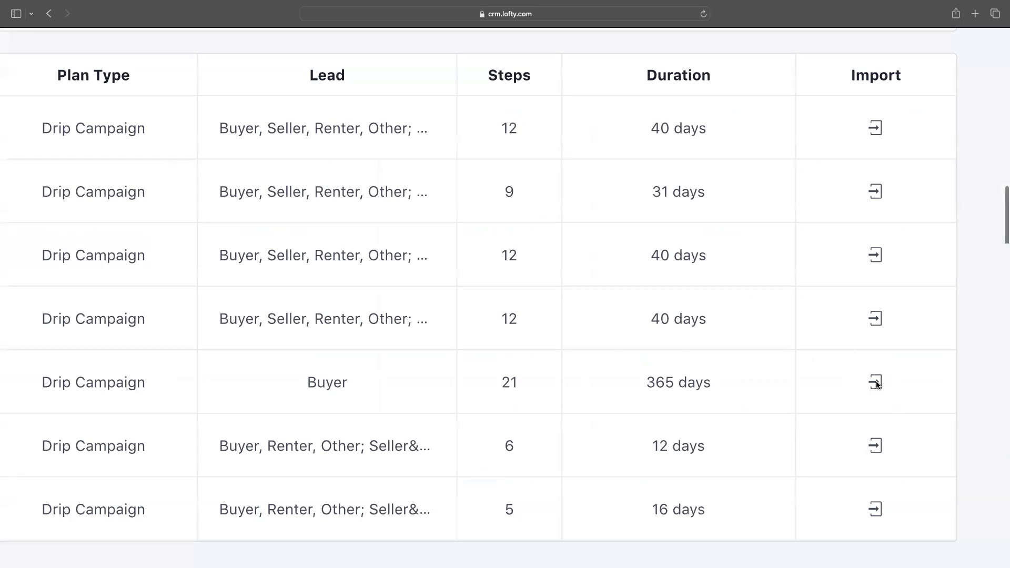
click(874, 383)
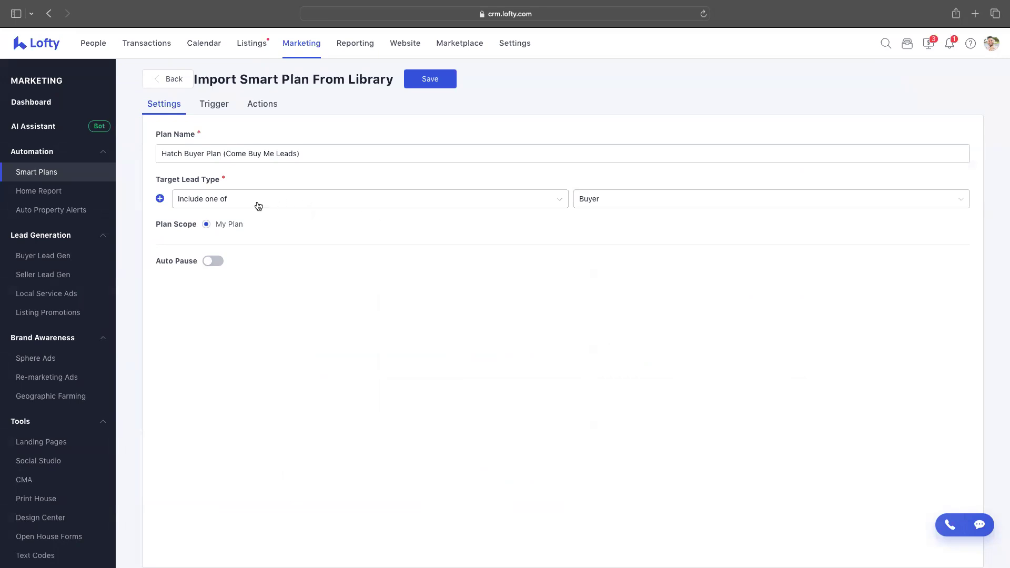
Step: Rename the imported plan as "Clase de Smart Plans"
click(223, 153)
drag(223, 153, 387, 159)
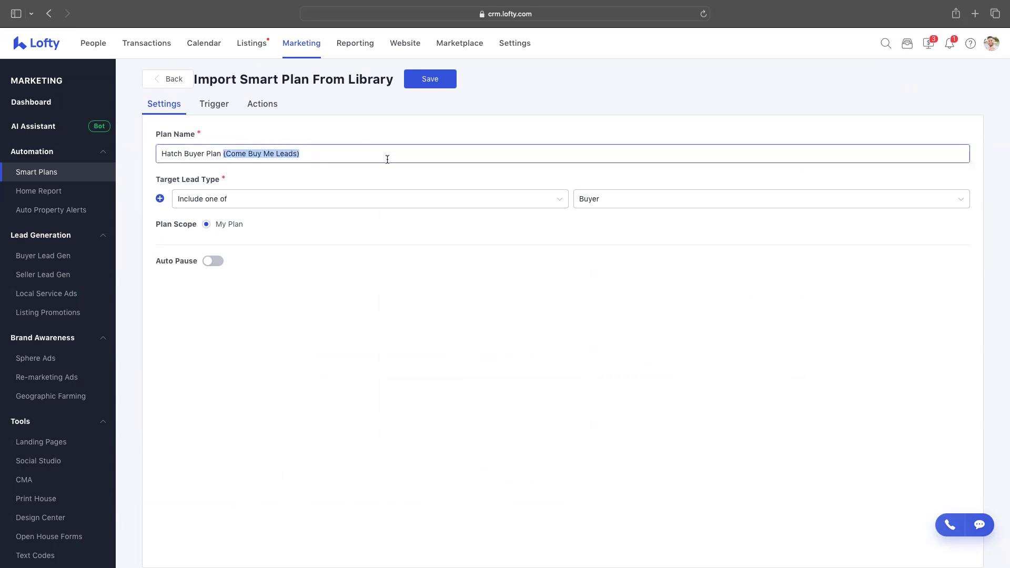
key(super+a)
text(Clase de Smart Plans)
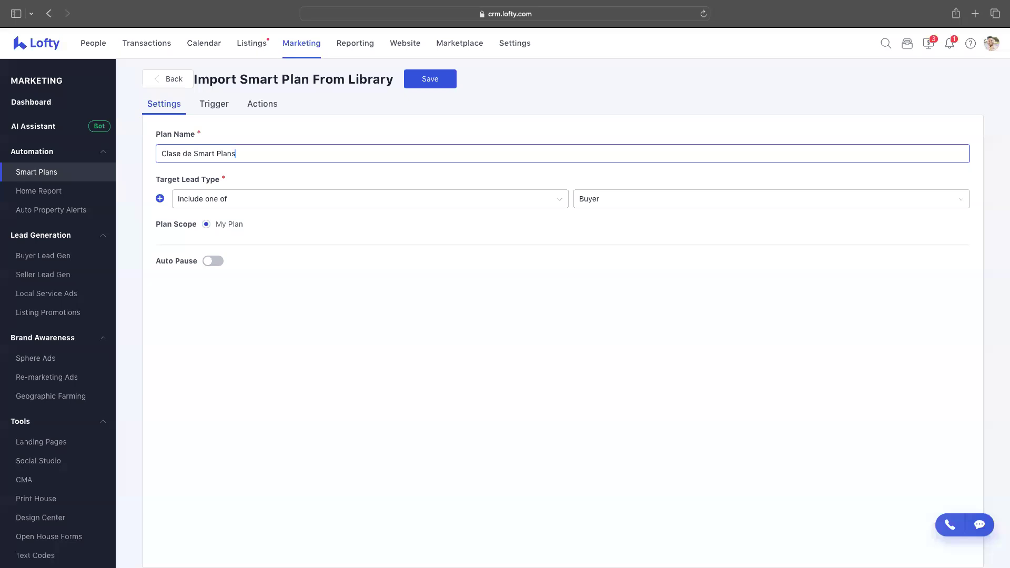
scroll(258, 177, up, 5)
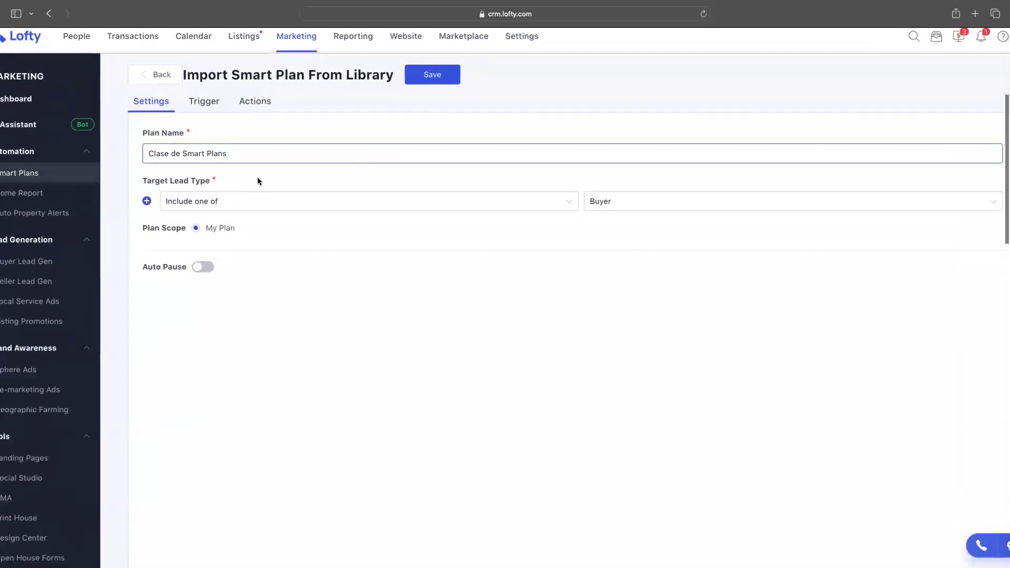
drag(160, 182, 206, 181)
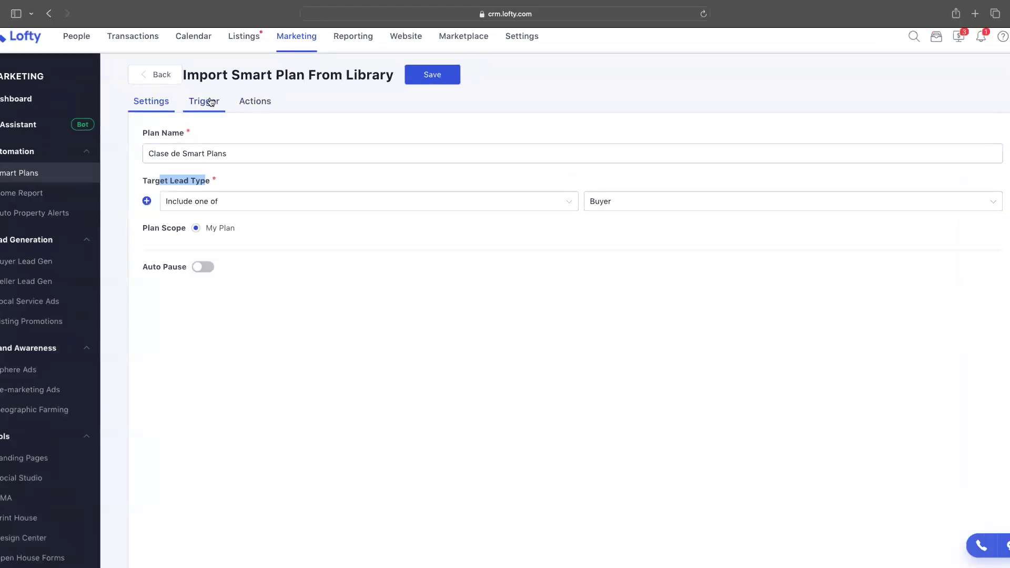
Step: Open the plan's trigger options and examine the available triggers, starting with Lead Created
scroll(185, 102, left, 2)
scroll(185, 103, down, 1)
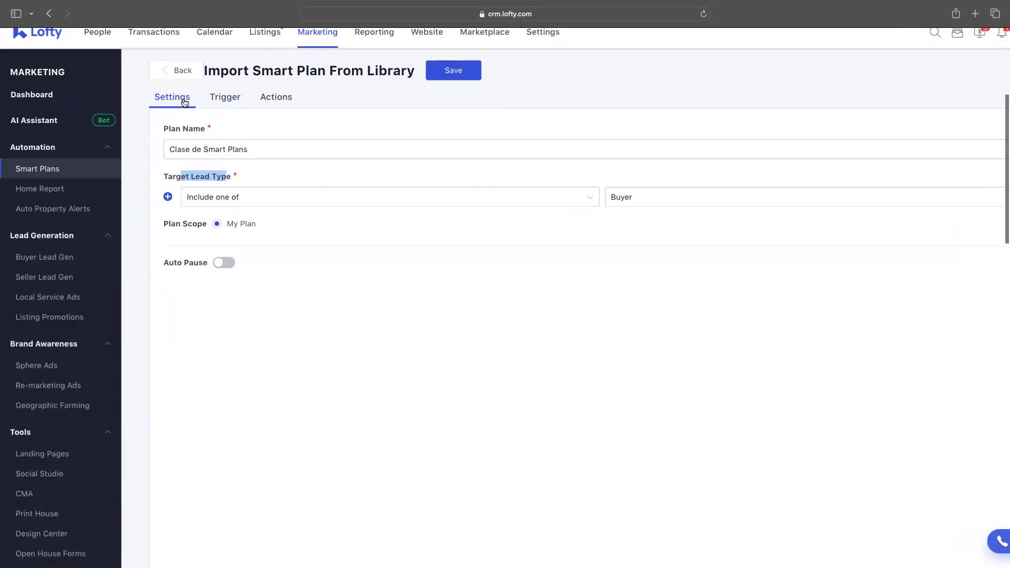
click(225, 97)
scroll(334, 180, up, 3)
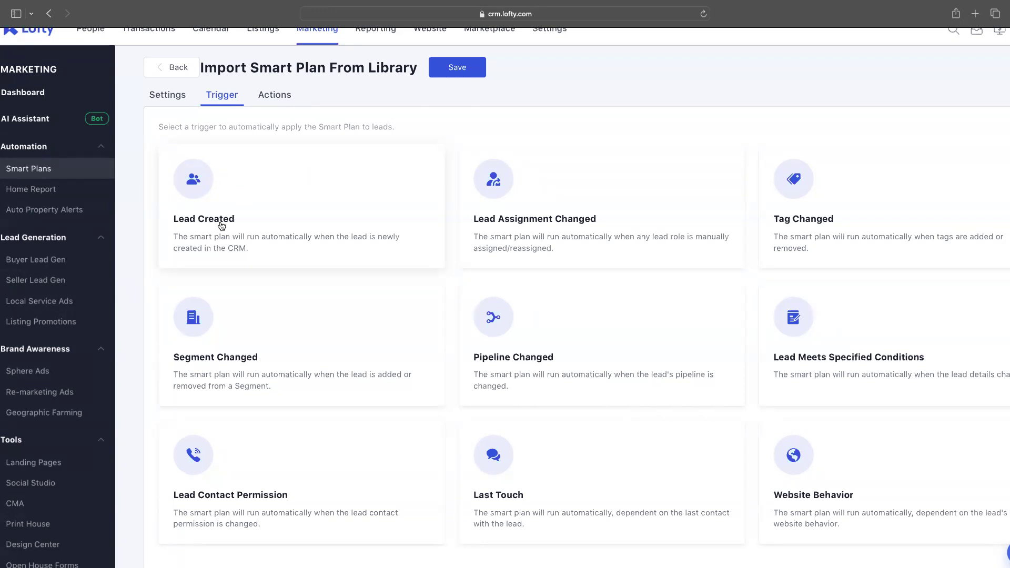
scroll(221, 224, up, 5)
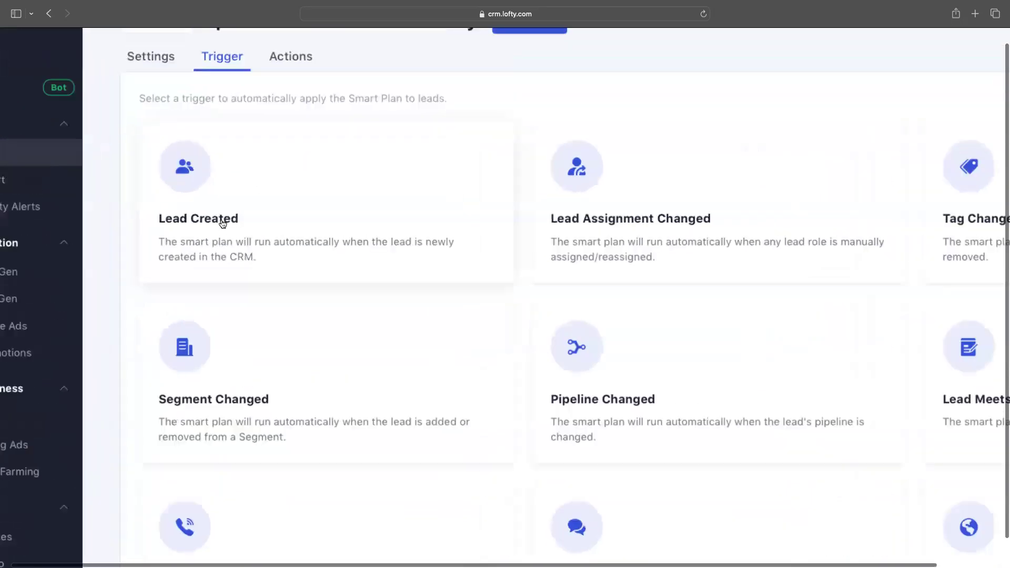
scroll(222, 224, down, 5)
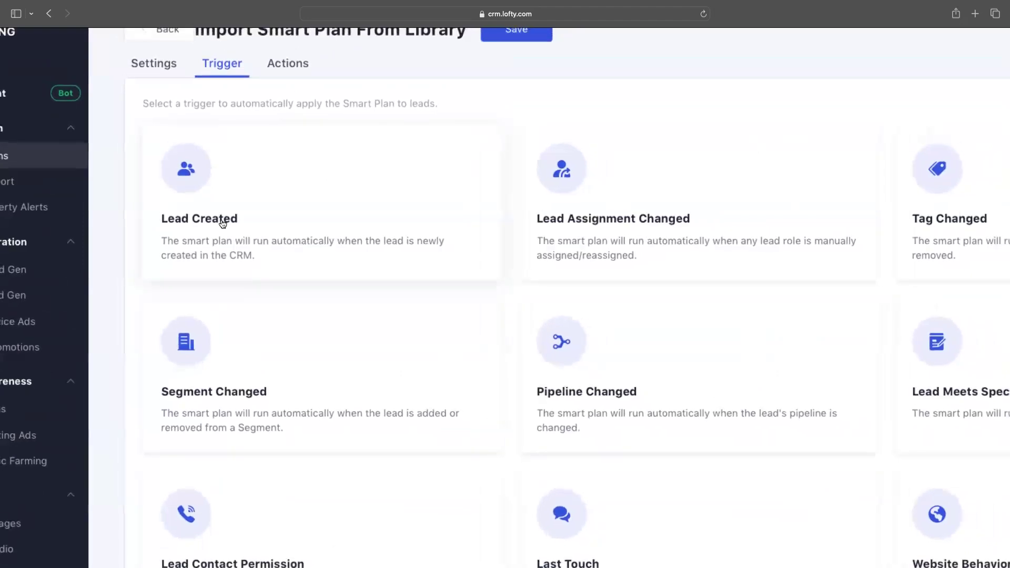
scroll(223, 223, down, 5)
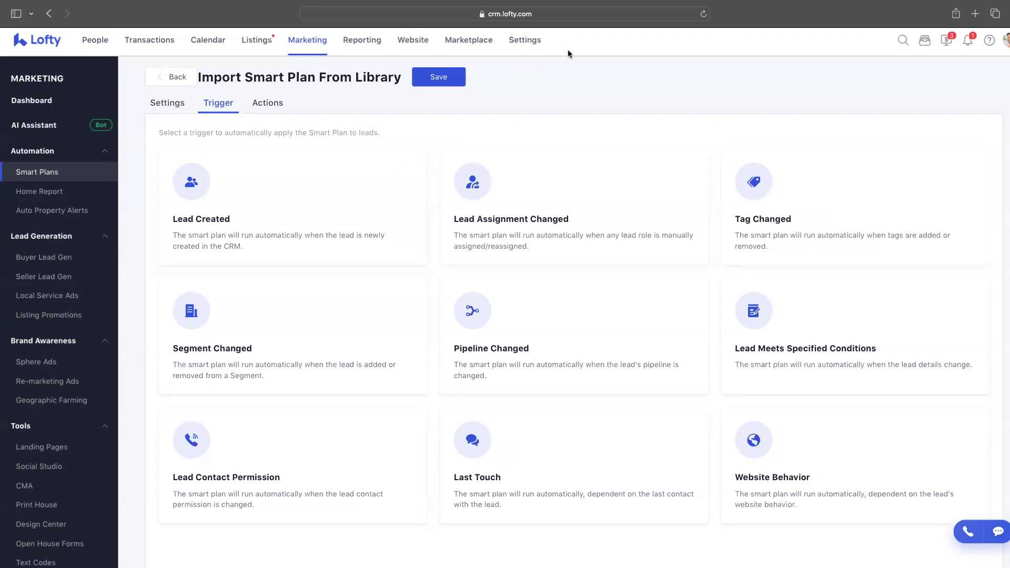
Step: Choose the Lead Created trigger and set its first condition's field to Pipeline
click(276, 186)
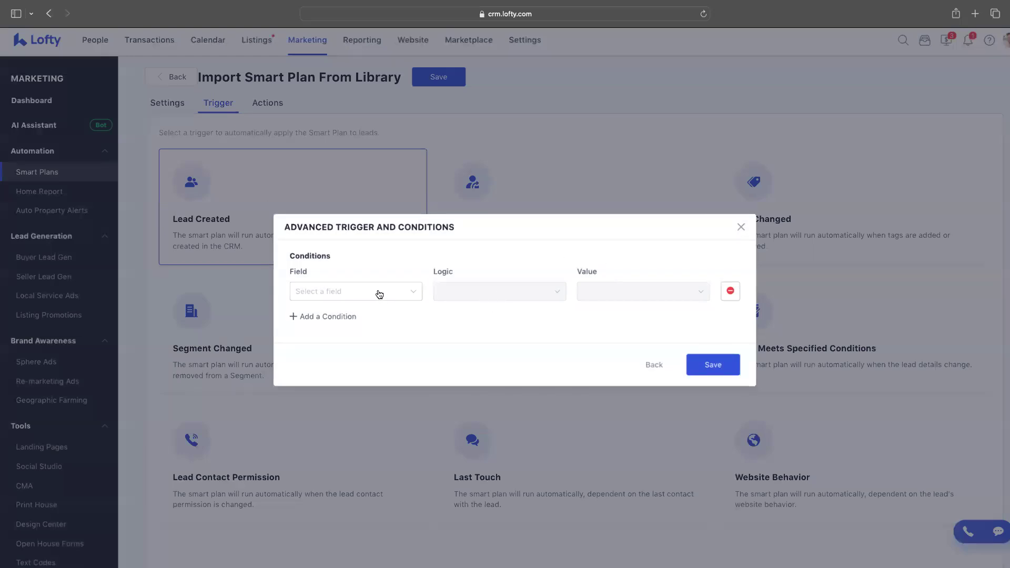
click(379, 294)
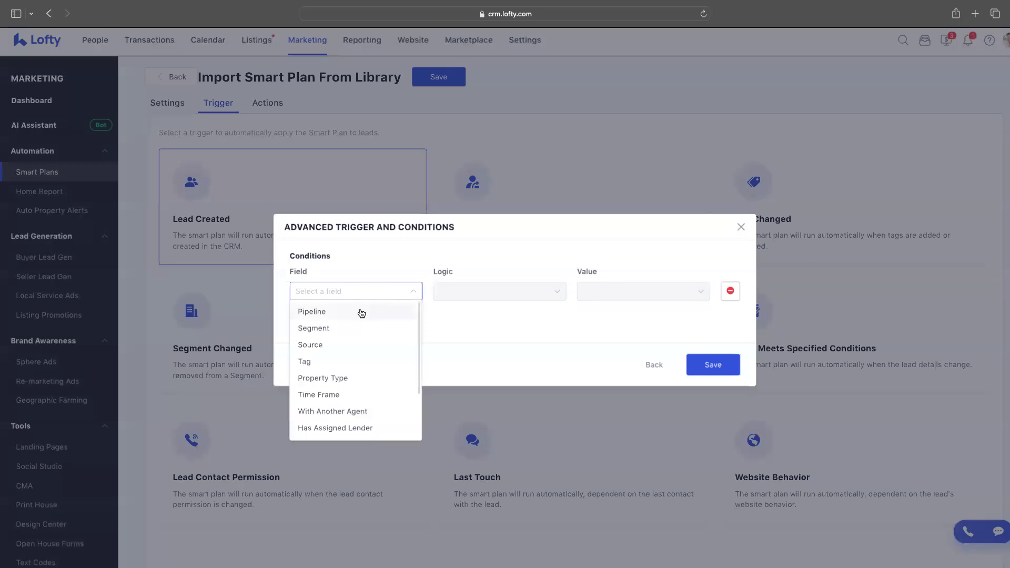
click(353, 311)
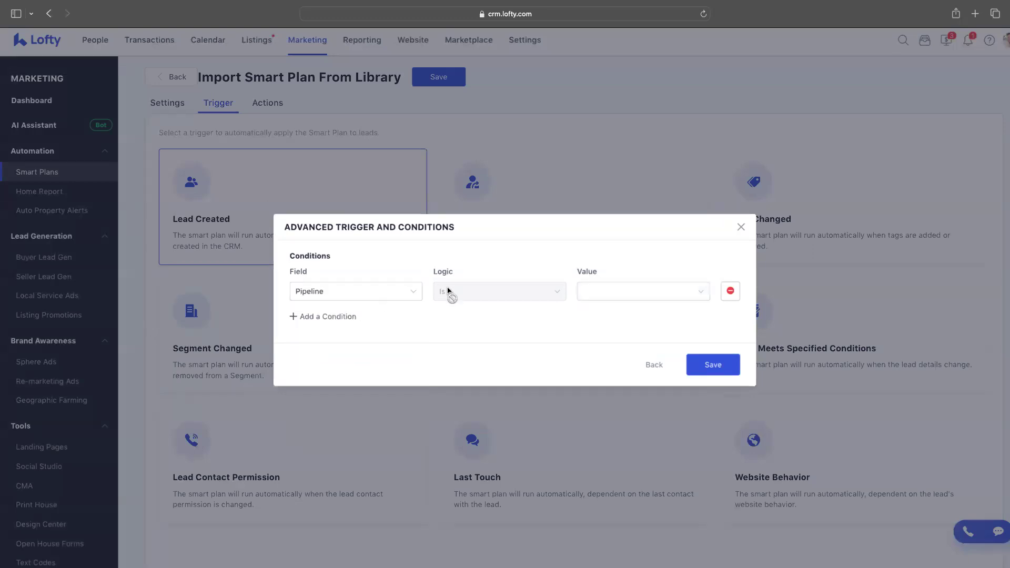
Step: Set the Pipeline condition's value to New Leads, review the condition and remove that value again
click(661, 299)
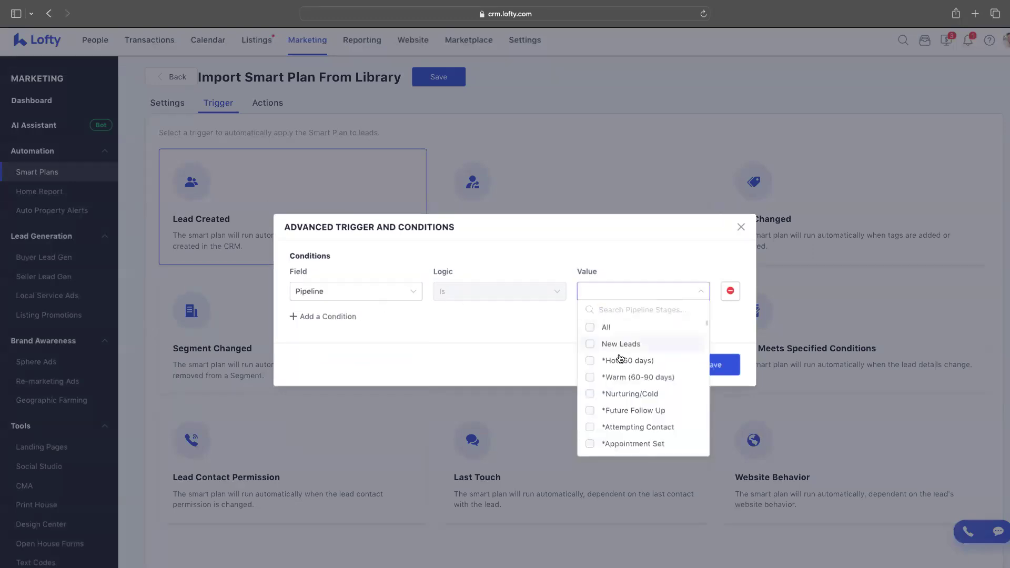
click(589, 345)
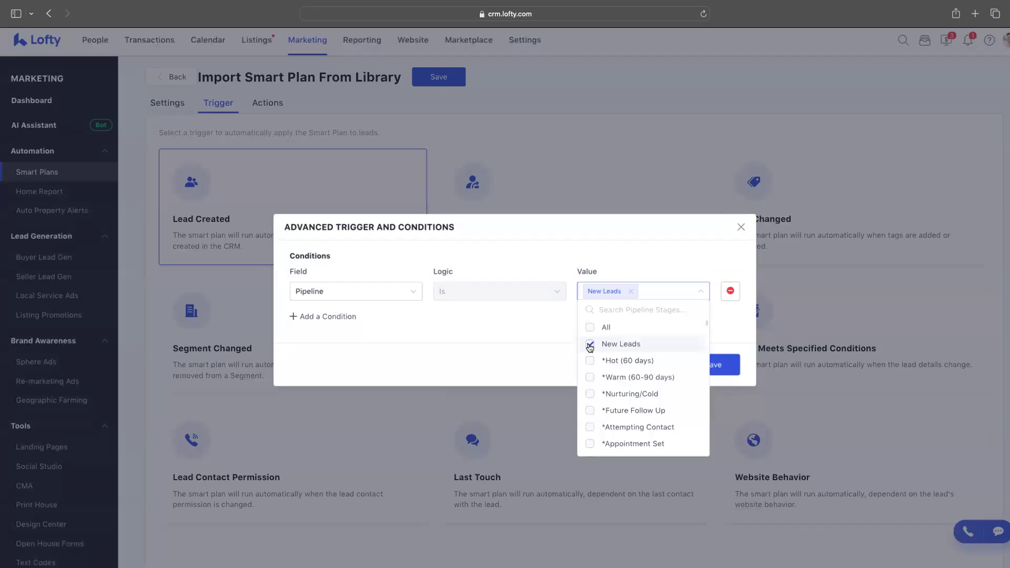
scroll(590, 347, up, 5)
scroll(421, 322, left, 3)
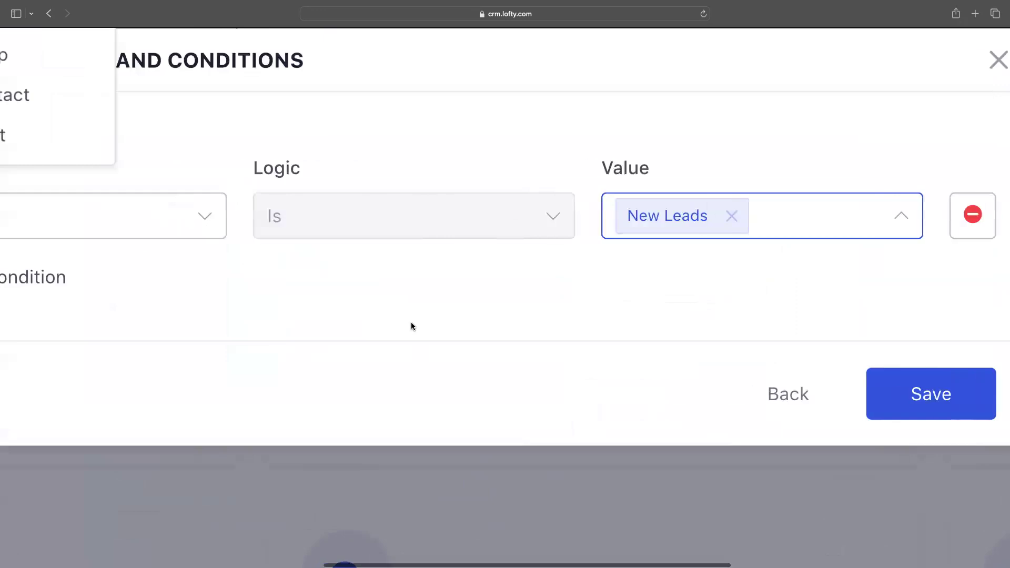
scroll(411, 322, down, 2)
scroll(412, 322, up, 4)
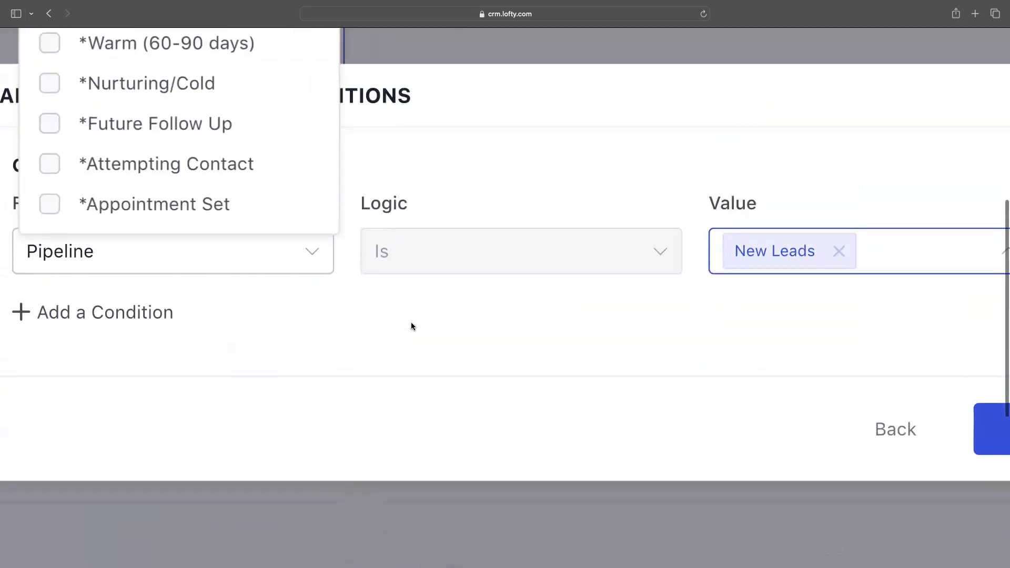
scroll(411, 322, up, 2)
click(431, 281)
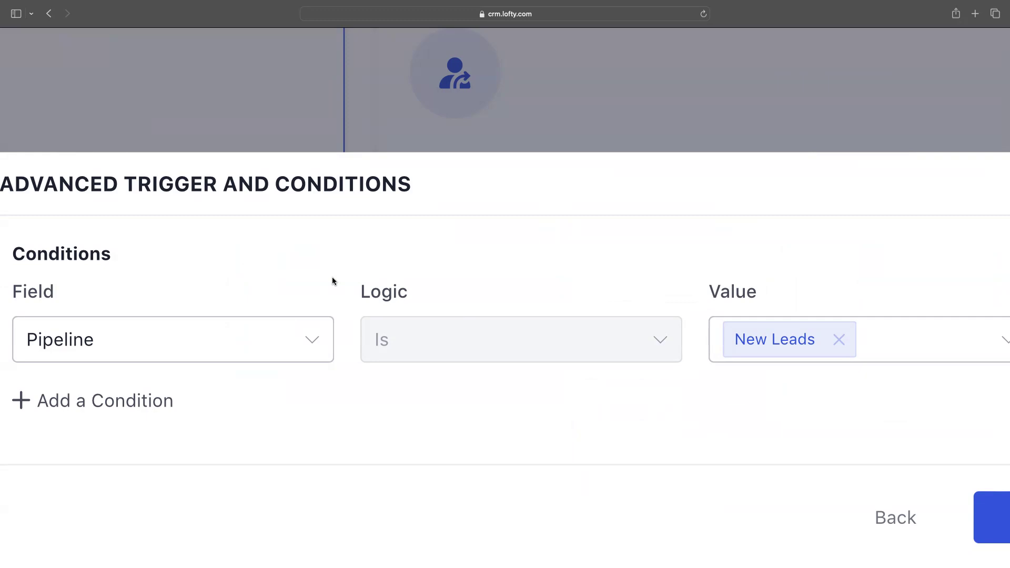
click(839, 340)
Step: Set the Pipeline condition's value to *Hot (60 days)
click(825, 341)
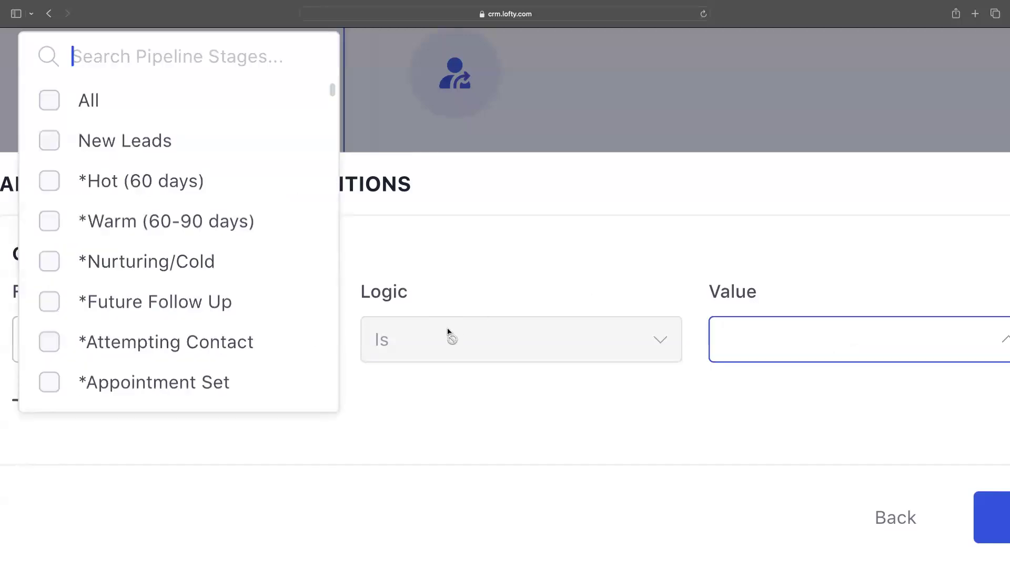
scroll(198, 292, left, 3)
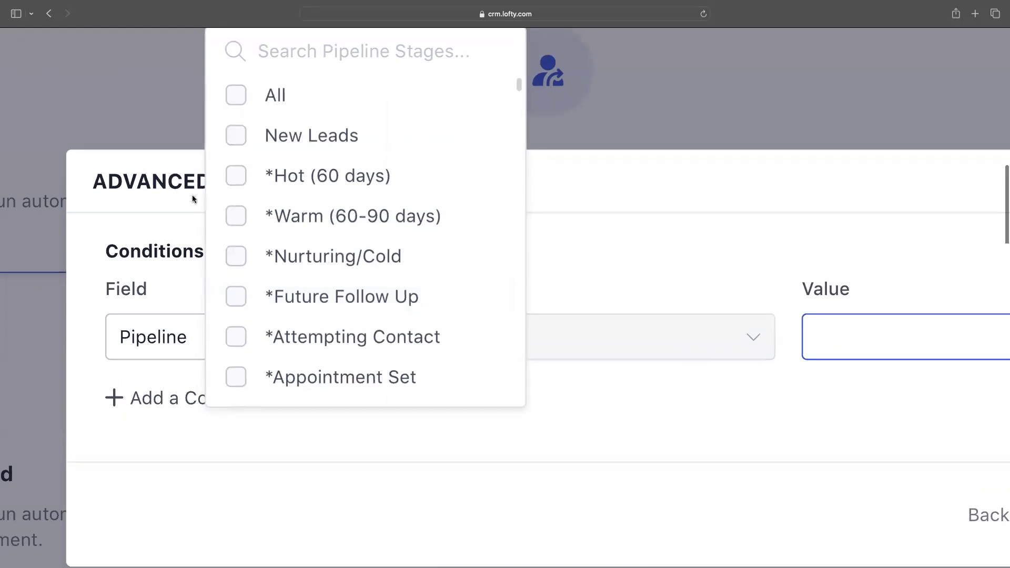
click(236, 180)
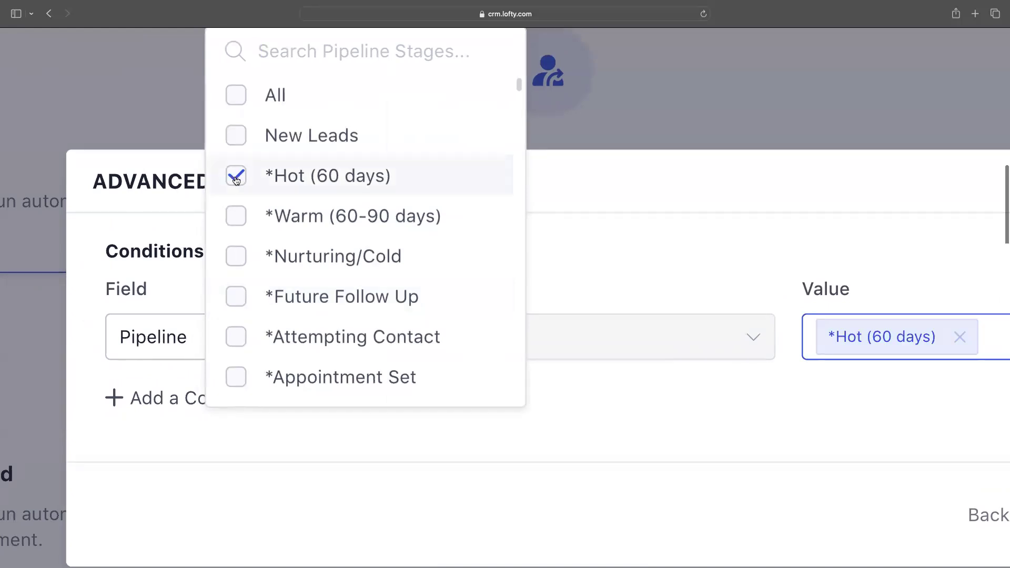
click(631, 236)
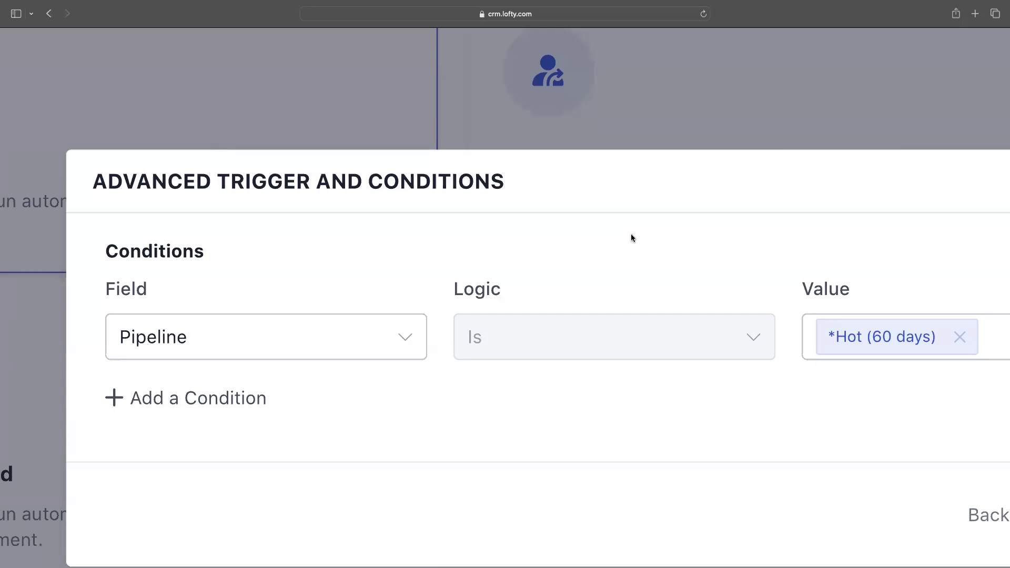
Step: Add a second trigger condition with the field Tag and the logic Is, and open its list of values
scroll(630, 234, down, 3)
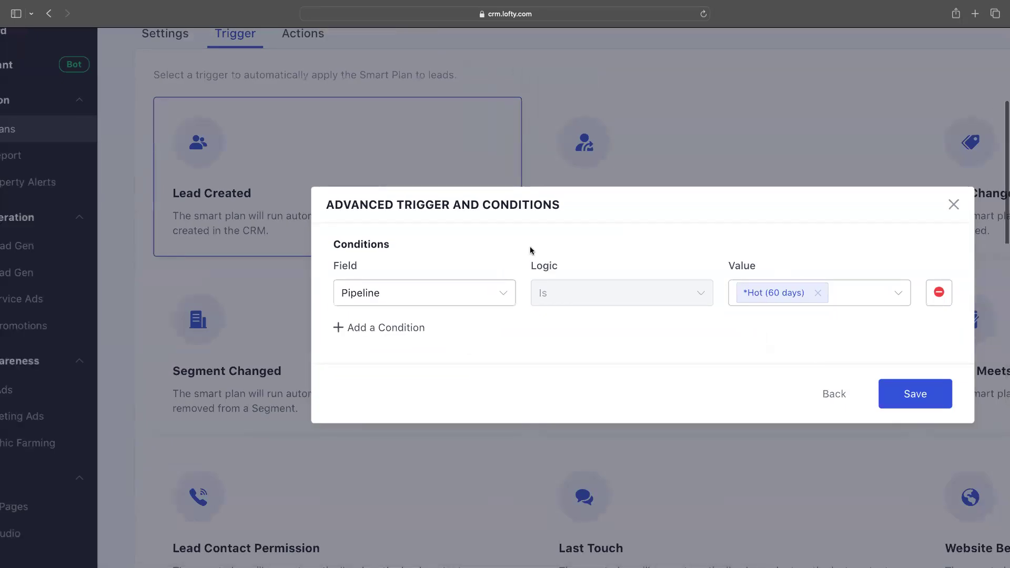
click(374, 329)
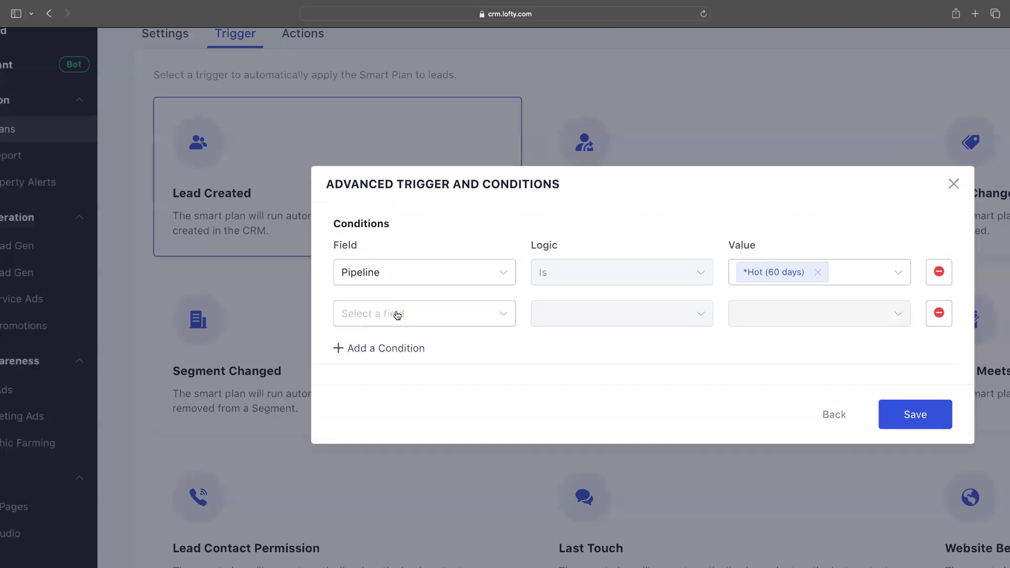
click(397, 315)
click(360, 288)
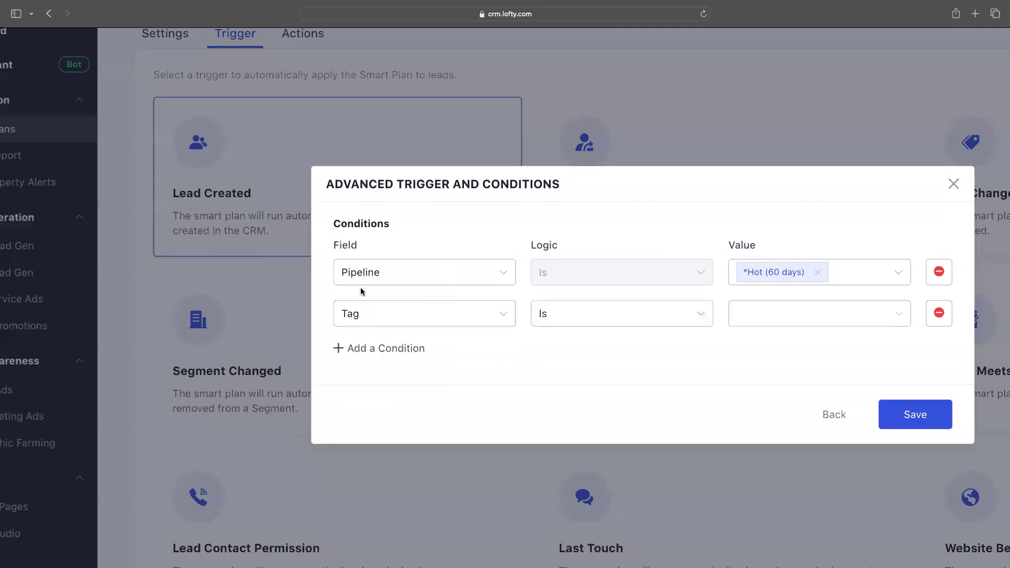
click(771, 313)
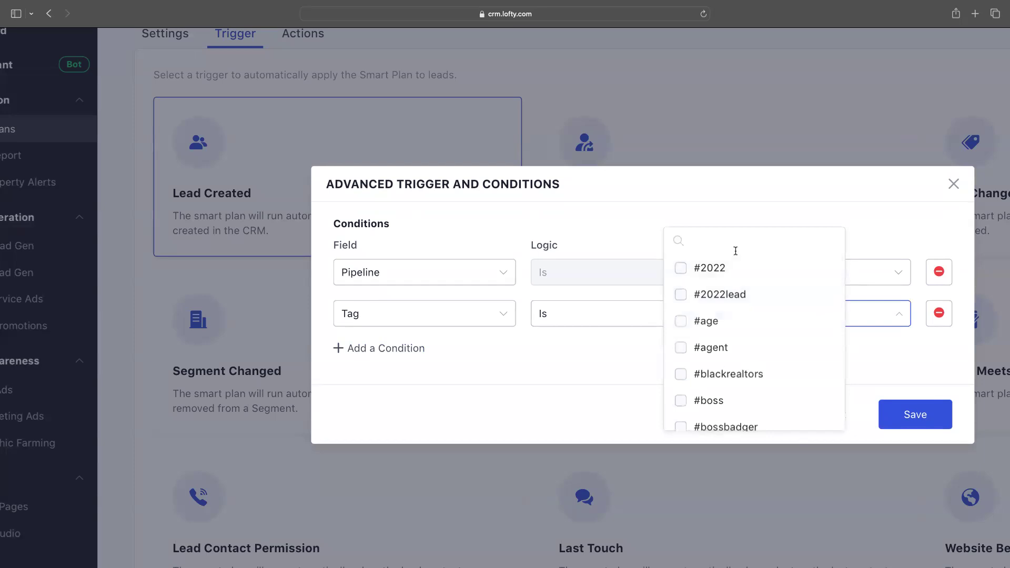
Step: Search the tag values for "open house iris way" and clear the search text
text(open house iris way)
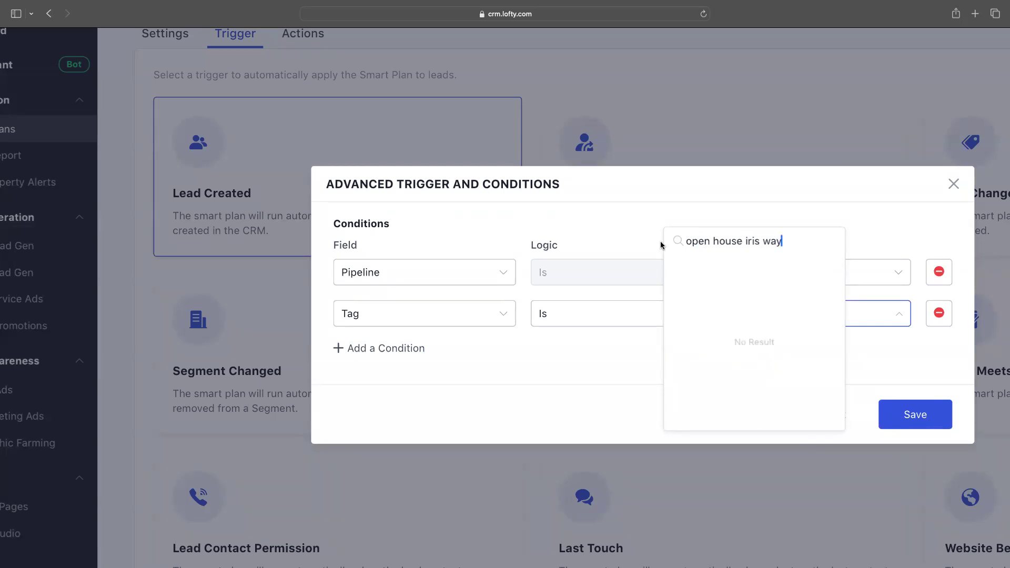
click(713, 241)
double_click(721, 241)
key(shift+alt+Left)
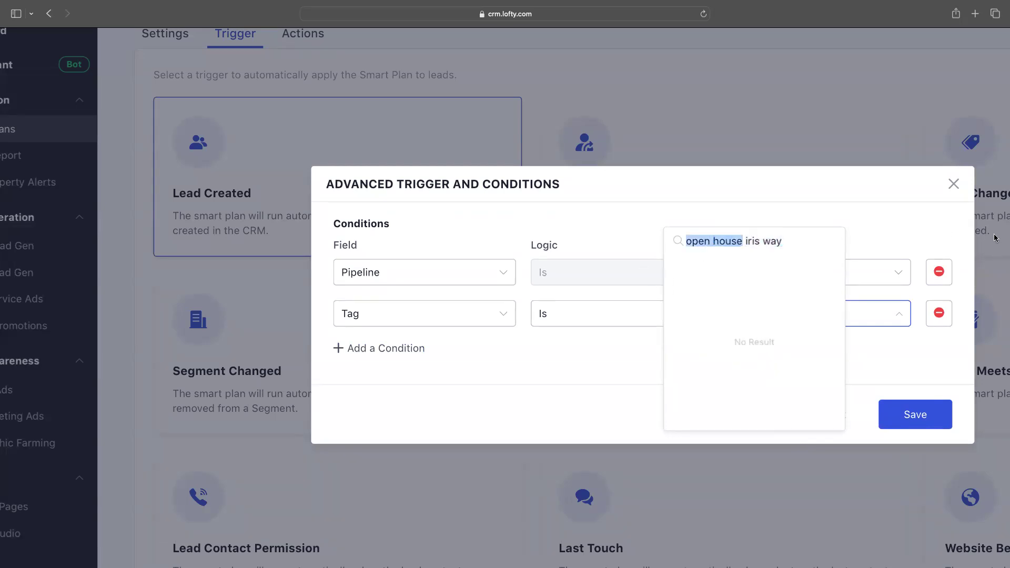
key(BackSpace)
key(super+a)
Step: Search the tags for "open", select the Cacao Open House tag as the condition's value, and clear the search to browse all tags
text(open)
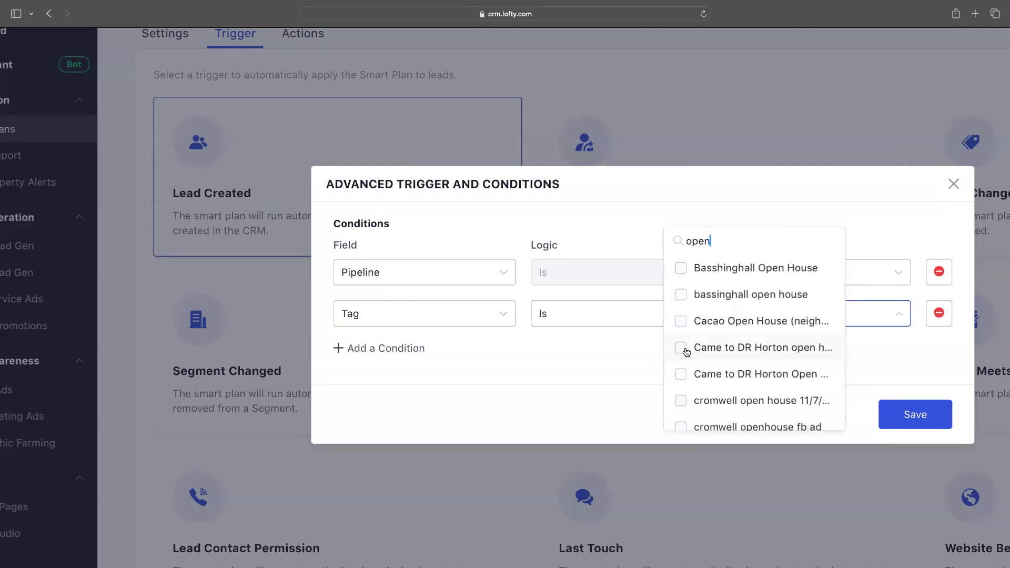
click(681, 321)
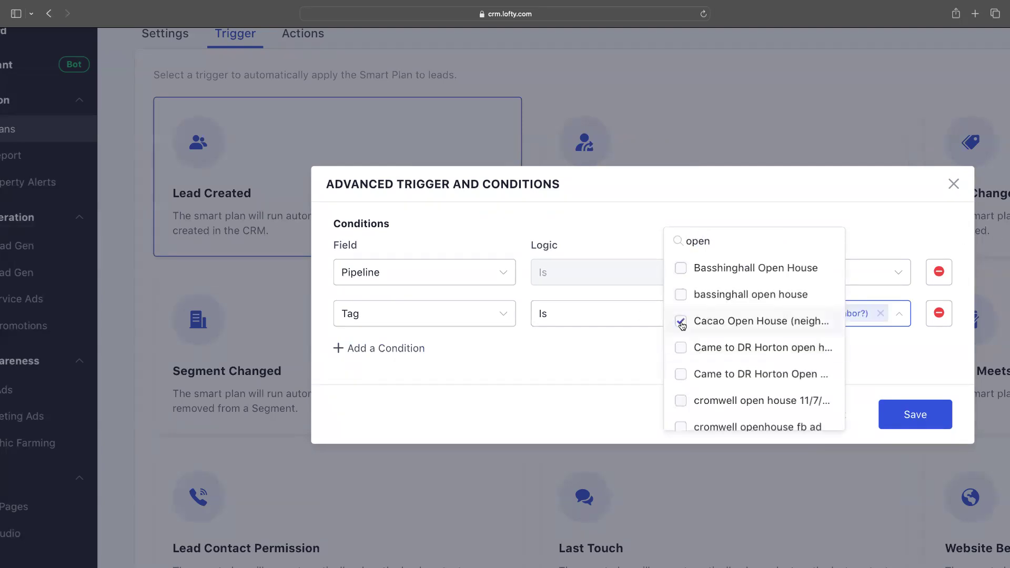
double_click(698, 241)
key(BackSpace)
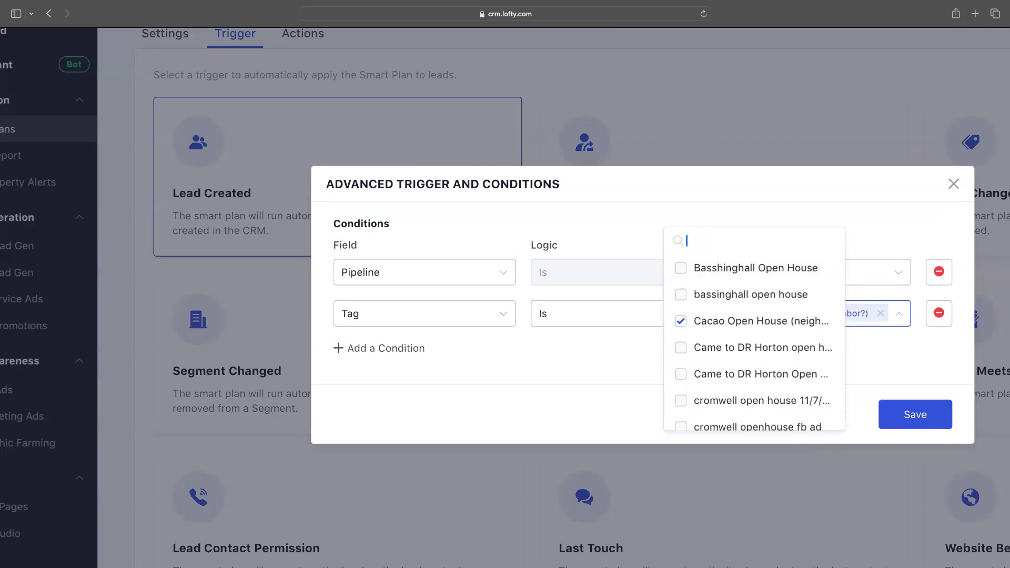
scroll(711, 276, down, 5)
scroll(711, 277, down, 6)
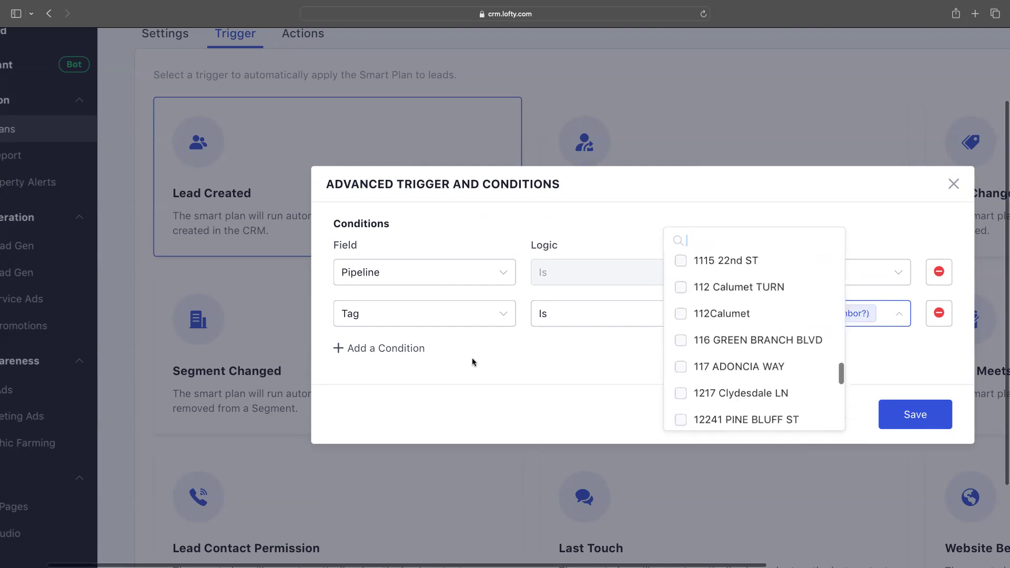
Step: Review the available fields for the second condition and save the Lead Created trigger with its Pipeline and Tag conditions
click(496, 310)
scroll(351, 316, down, 5)
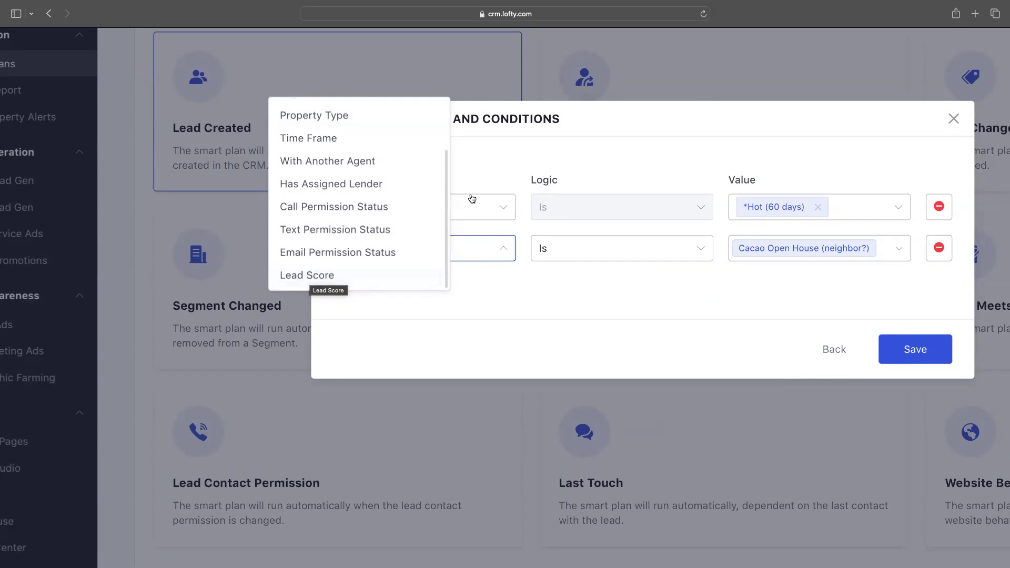
click(911, 350)
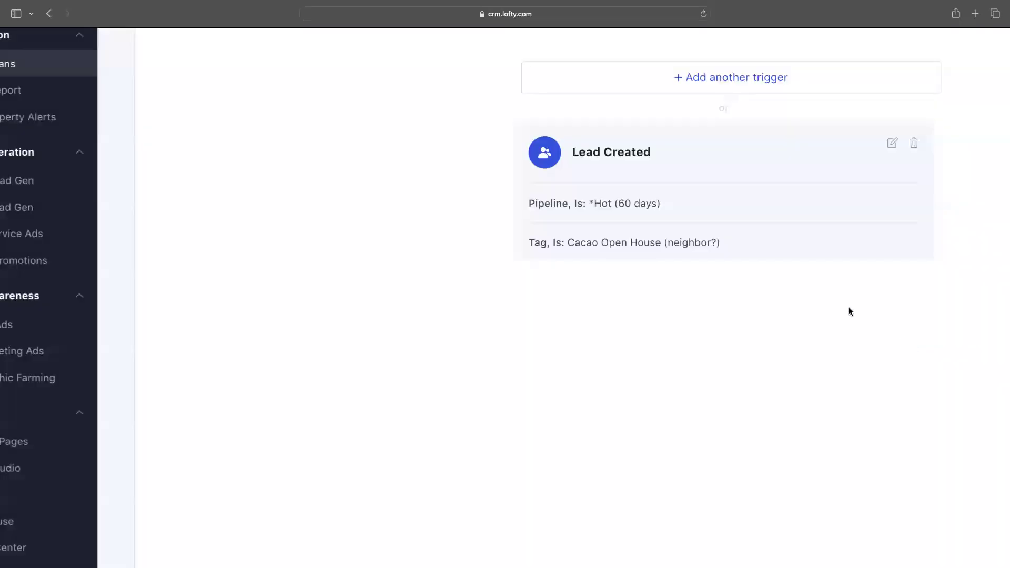
Step: Open the plan's actions and look through the sequence of automatic emails and texts, returning to the first one
scroll(382, 230, up, 3)
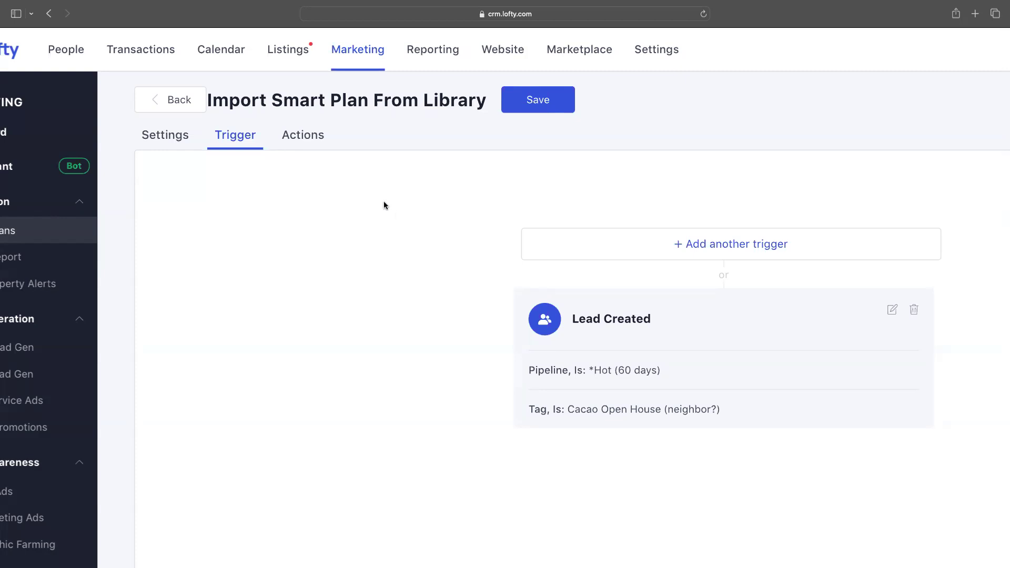
click(291, 136)
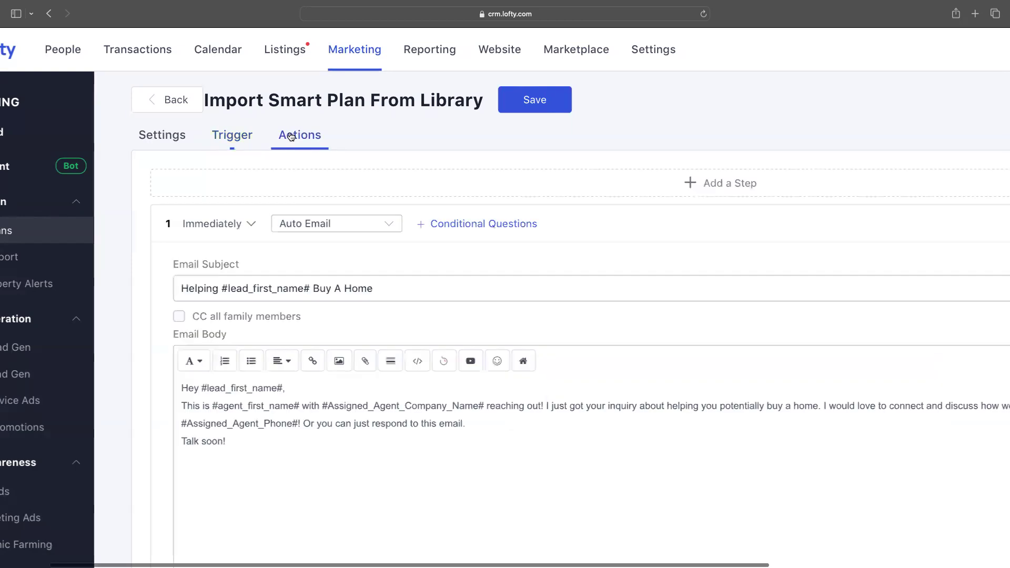
scroll(406, 376, down, 15)
scroll(407, 375, down, 15)
scroll(406, 375, down, 15)
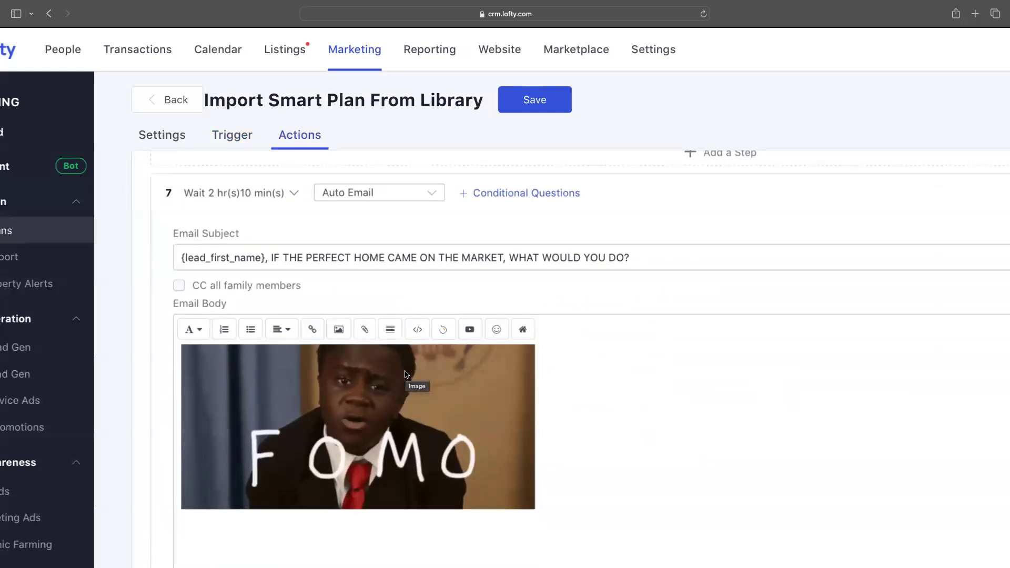
scroll(406, 374, down, 15)
scroll(481, 322, down, 20)
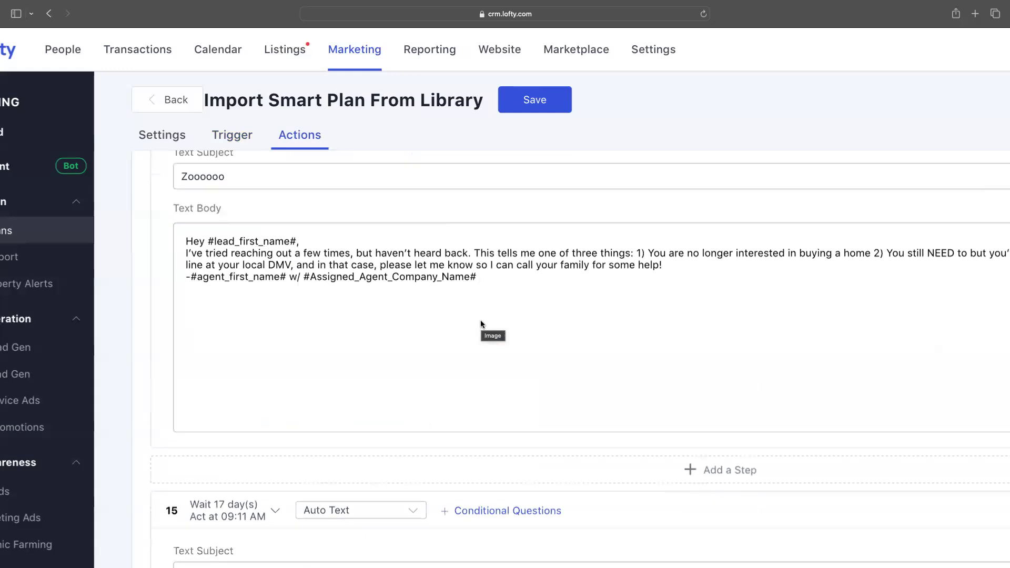
scroll(481, 321, up, 15)
scroll(481, 321, up, 20)
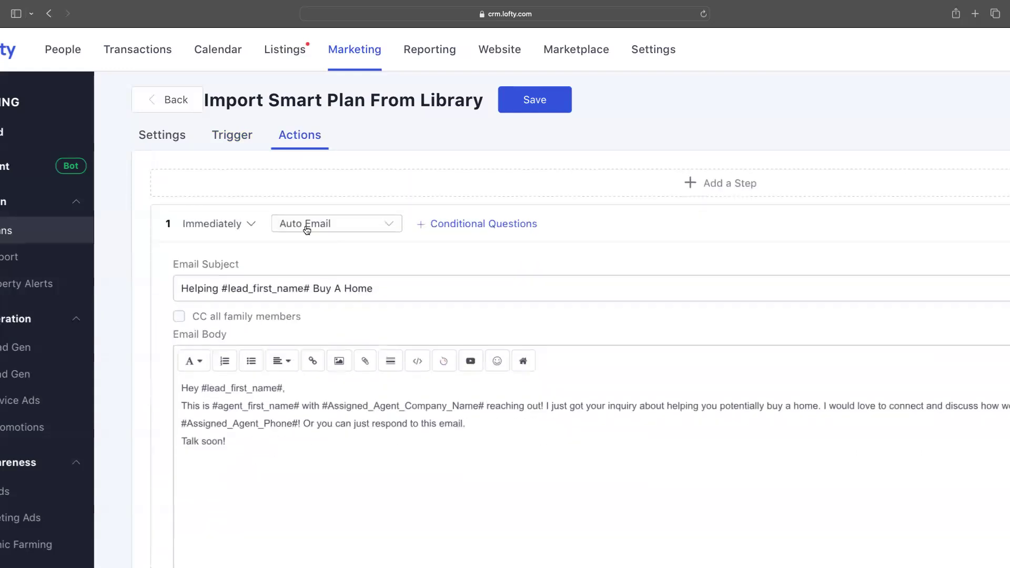
scroll(307, 229, up, 2)
scroll(306, 230, up, 2)
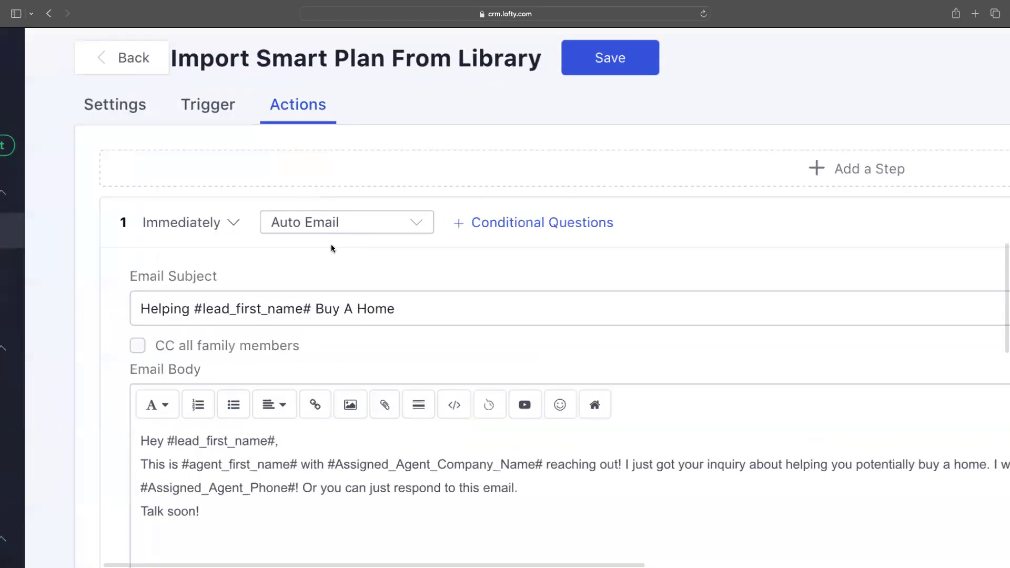
Step: Examine the first Auto Email's start timing options and the merge fields used in its body text
scroll(452, 287, down, 4)
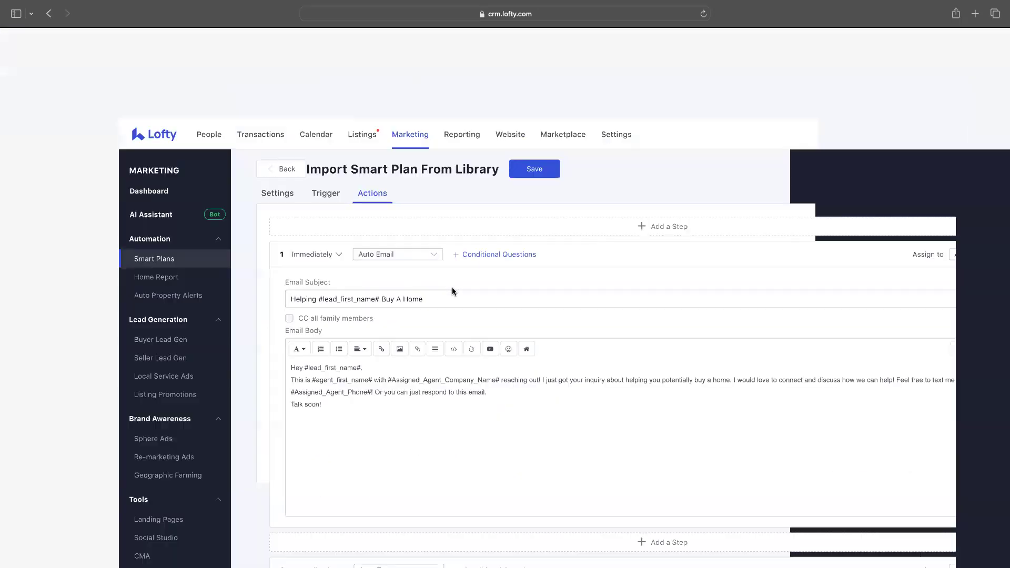
scroll(457, 277, up, 3)
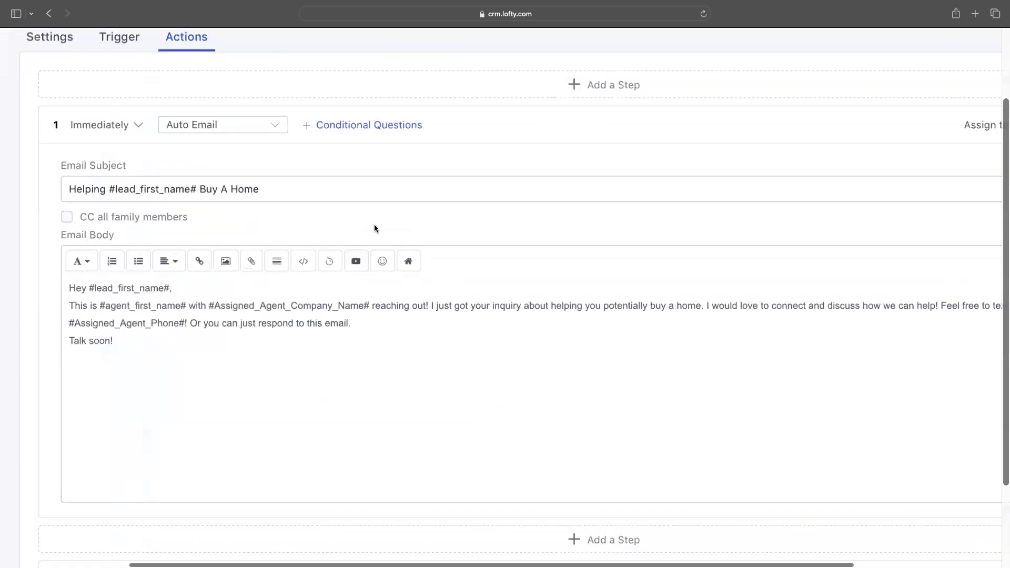
scroll(348, 208, left, 3)
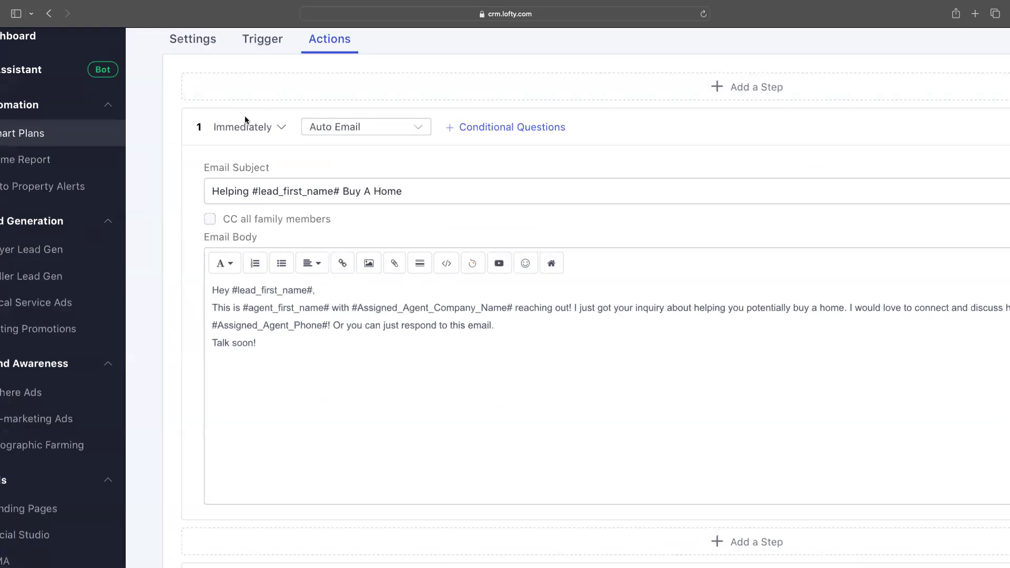
click(278, 127)
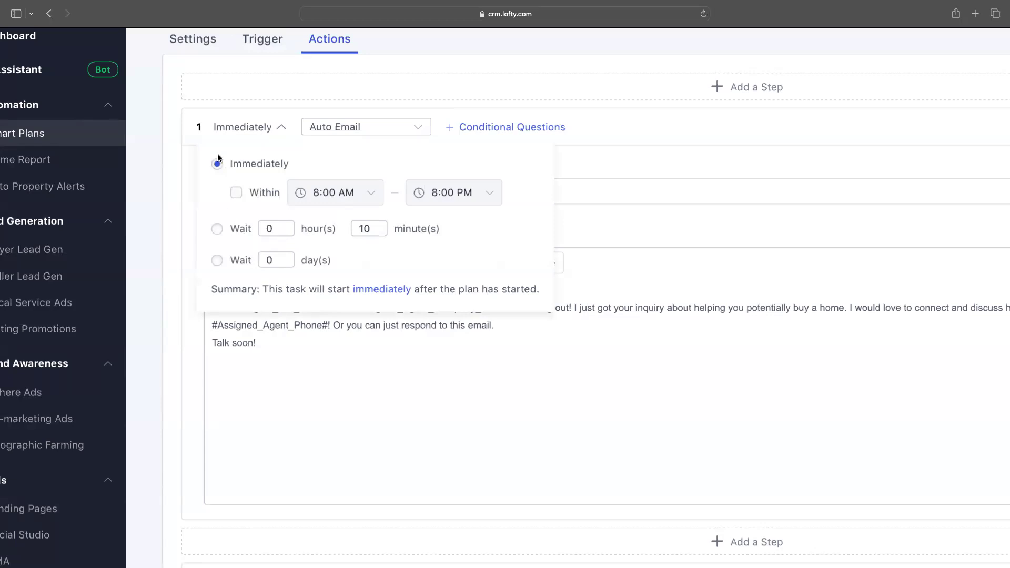
click(282, 129)
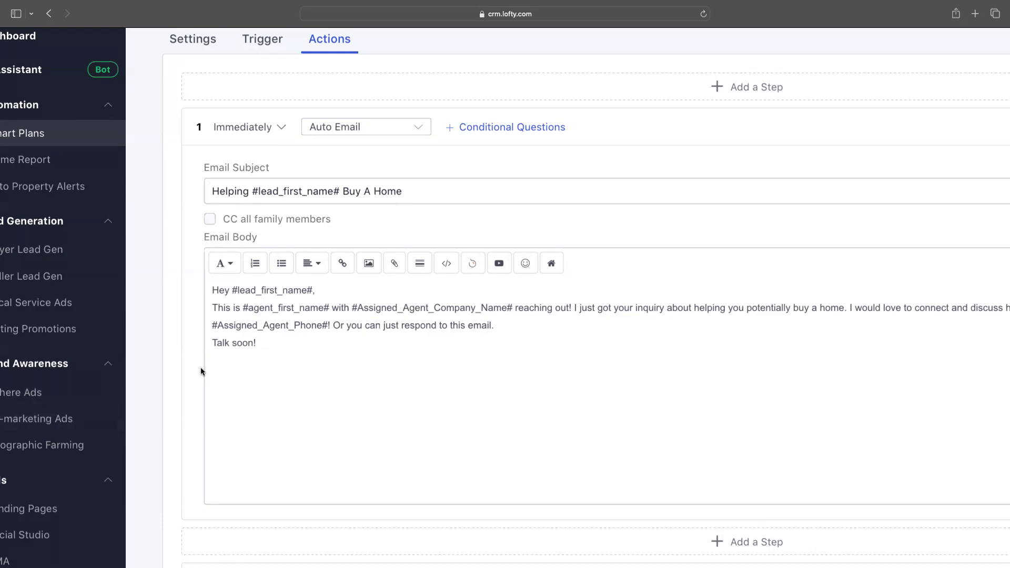
scroll(261, 343, up, 5)
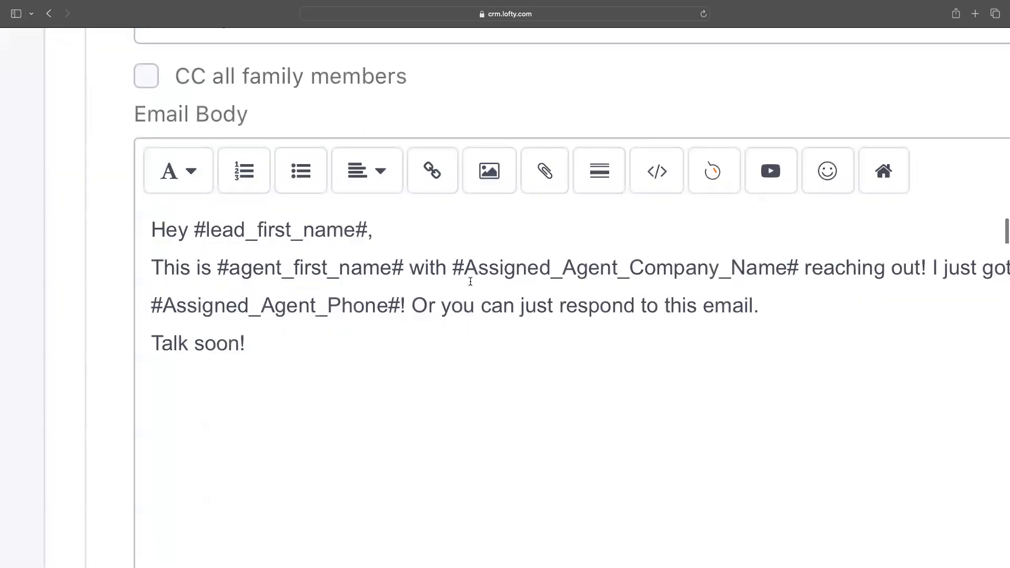
scroll(474, 283, right, 1)
scroll(475, 283, down, 5)
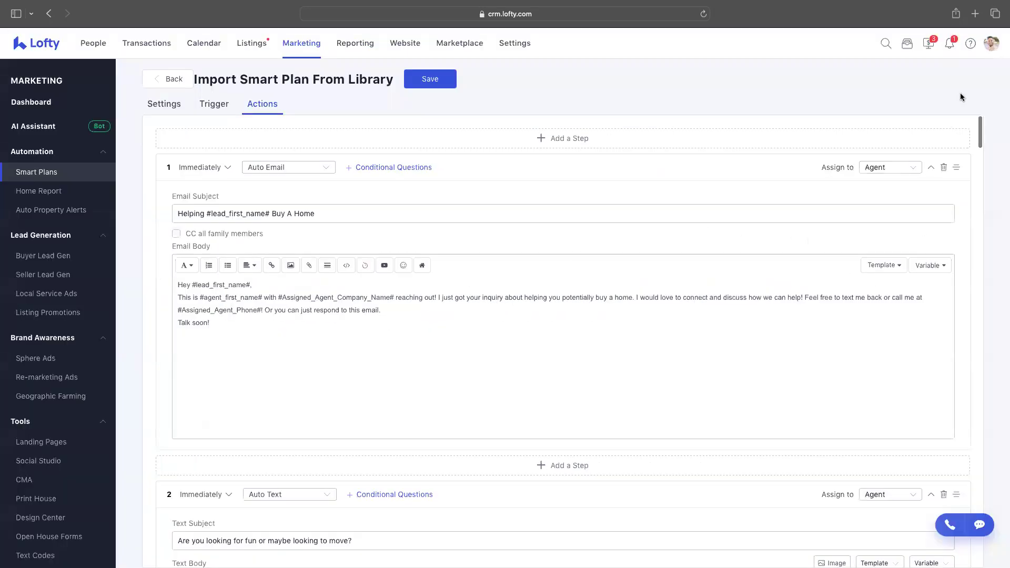
Step: Browse the lead variables and the agent variables available for the first email's body
click(917, 265)
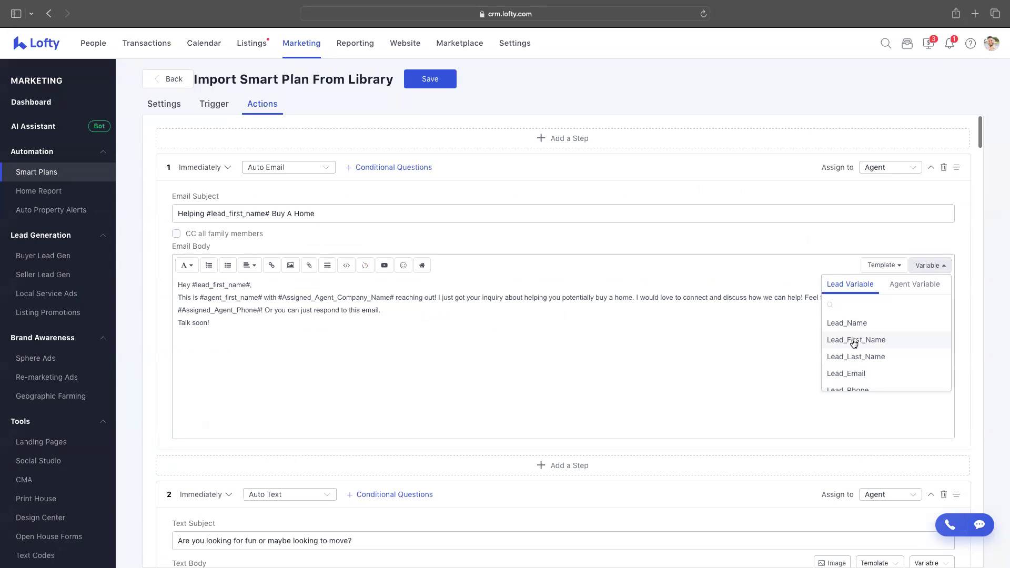
scroll(853, 343, down, 5)
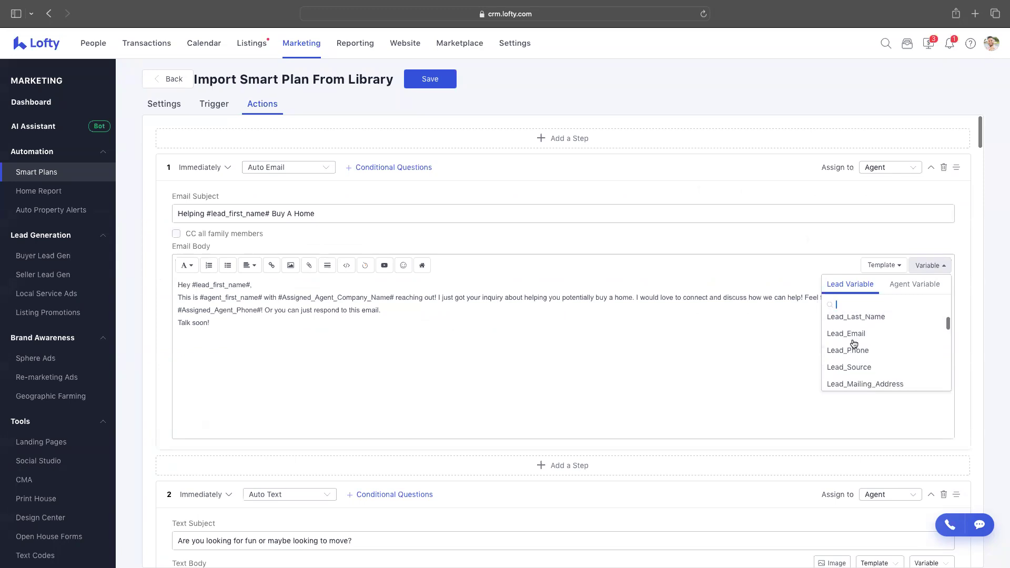
click(903, 291)
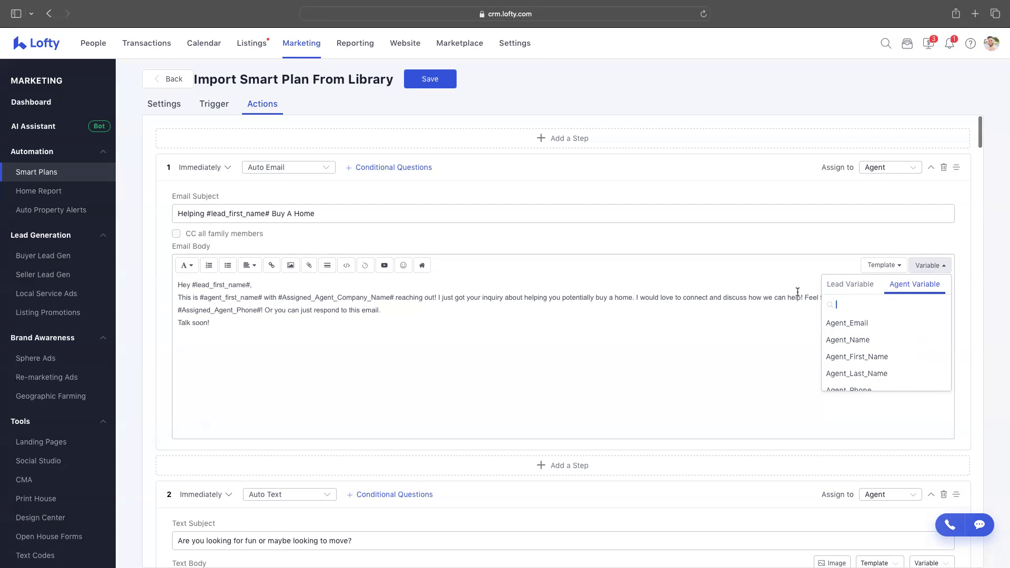
Step: Copy the entire body text of the first Auto Email
click(737, 284)
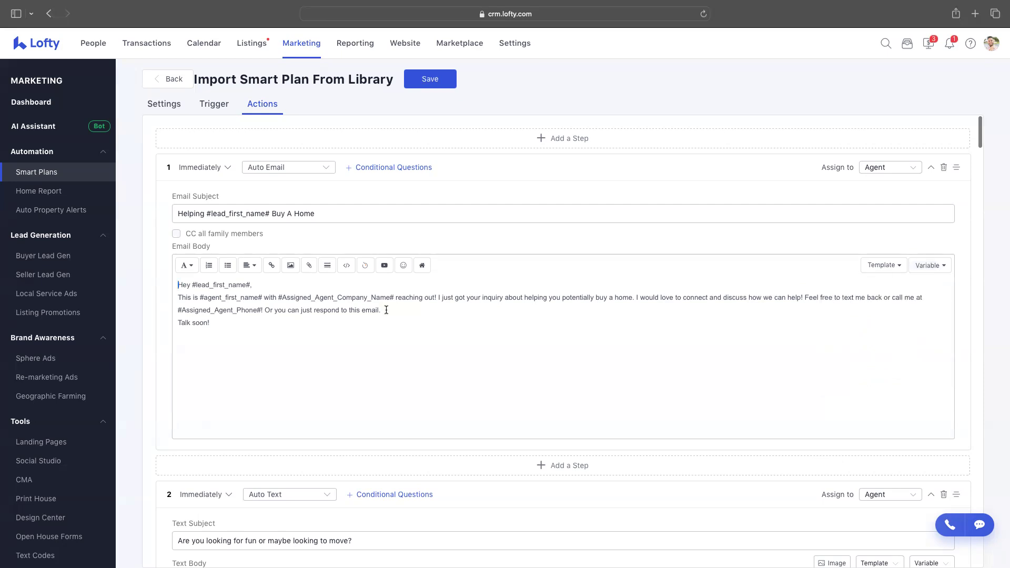
key(super+a)
key(super+c)
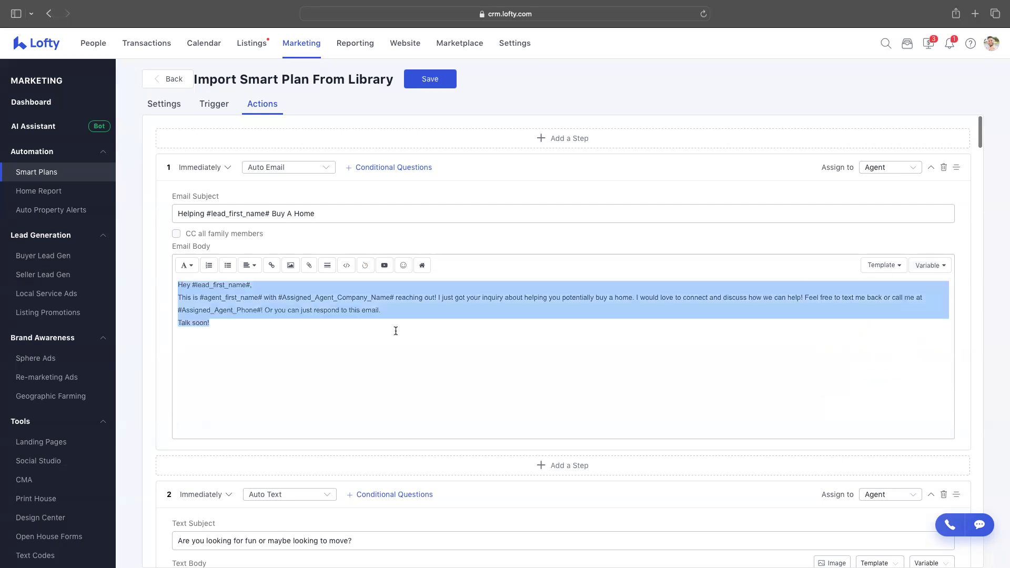
Step: Open Google Translate in a new browser tab
key(super+t)
text(tara)
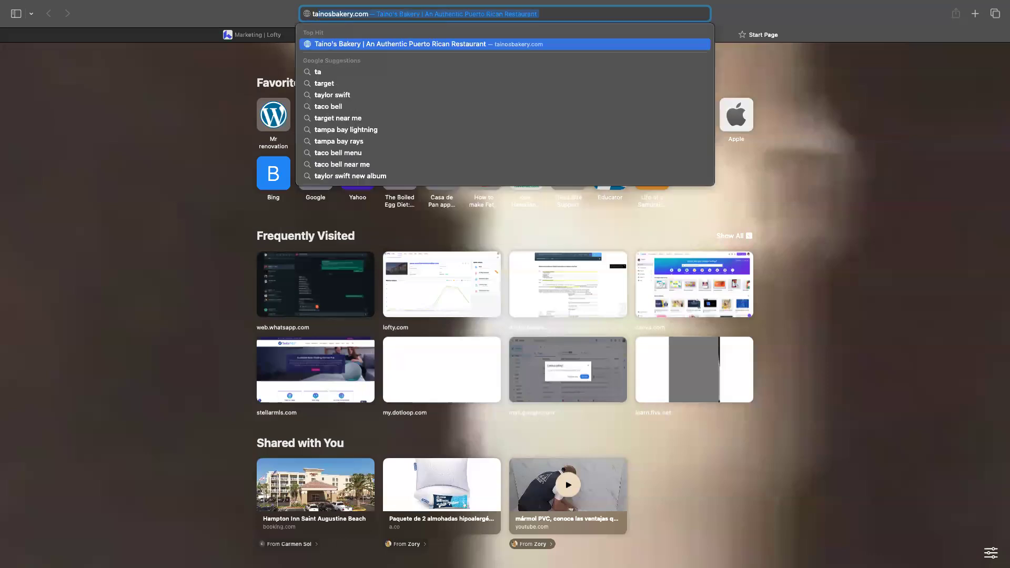
key(BackSpace)
key(BackSpace)
key(BackSpace)
text(ransl)
key(Return)
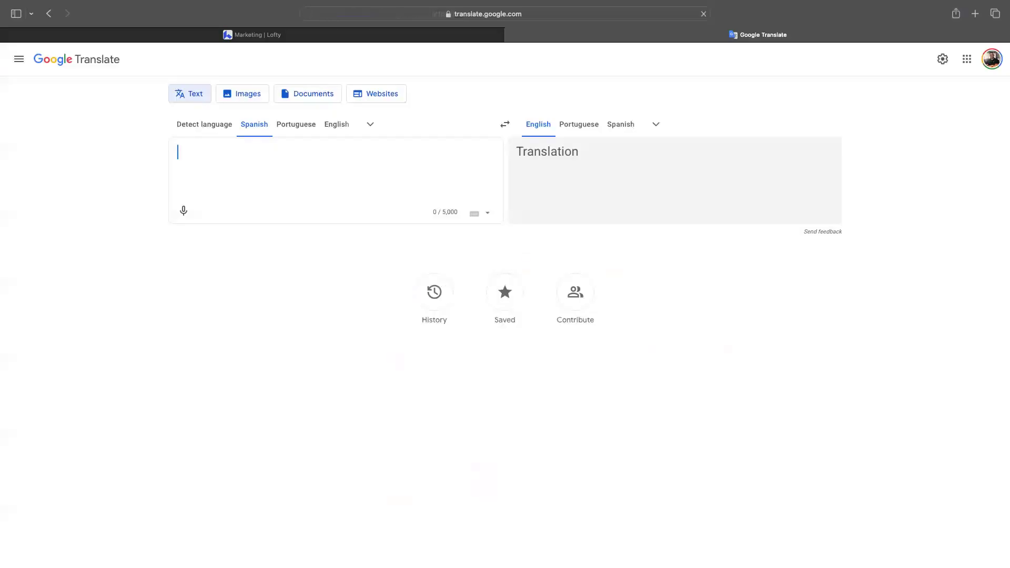
Step: Translate the copied email text from English to Spanish and copy the translation
key(super+v)
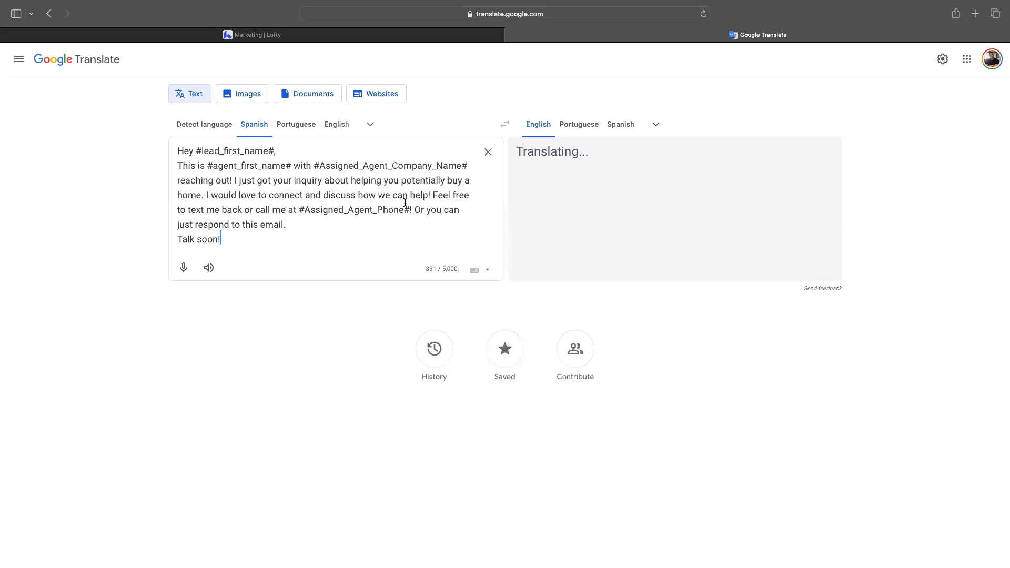
click(336, 124)
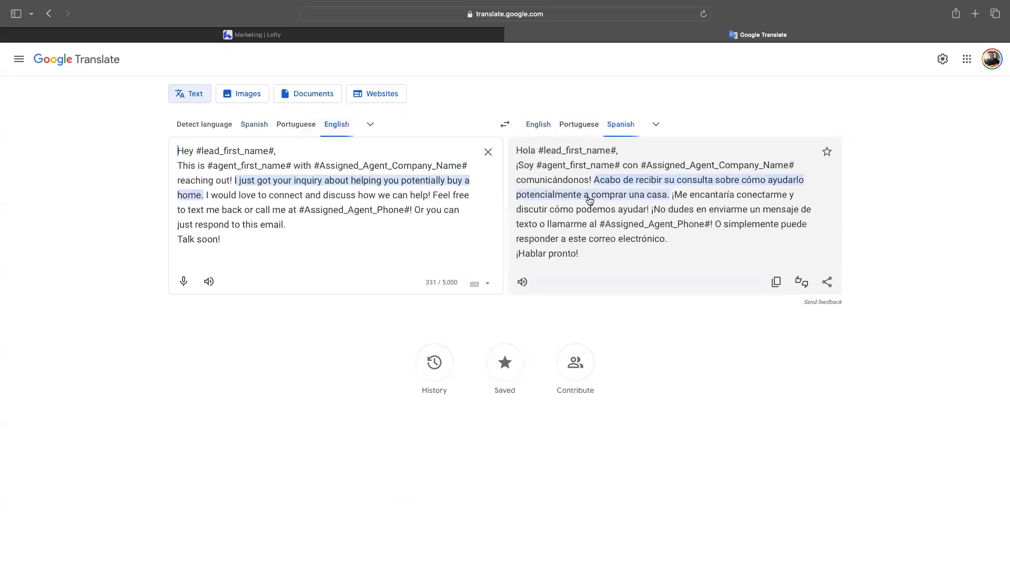
click(590, 200)
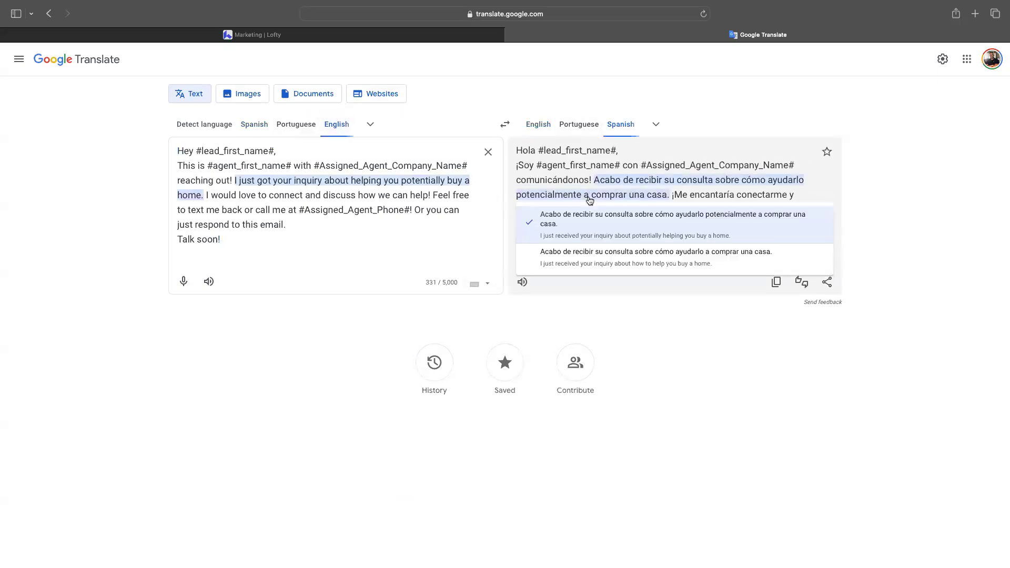
click(776, 283)
Step: Back in Lofty, replace the first email's body with the Spanish translation and delete the word "comunicándonos" after the company name variable
key(ctrl+shift+Tab)
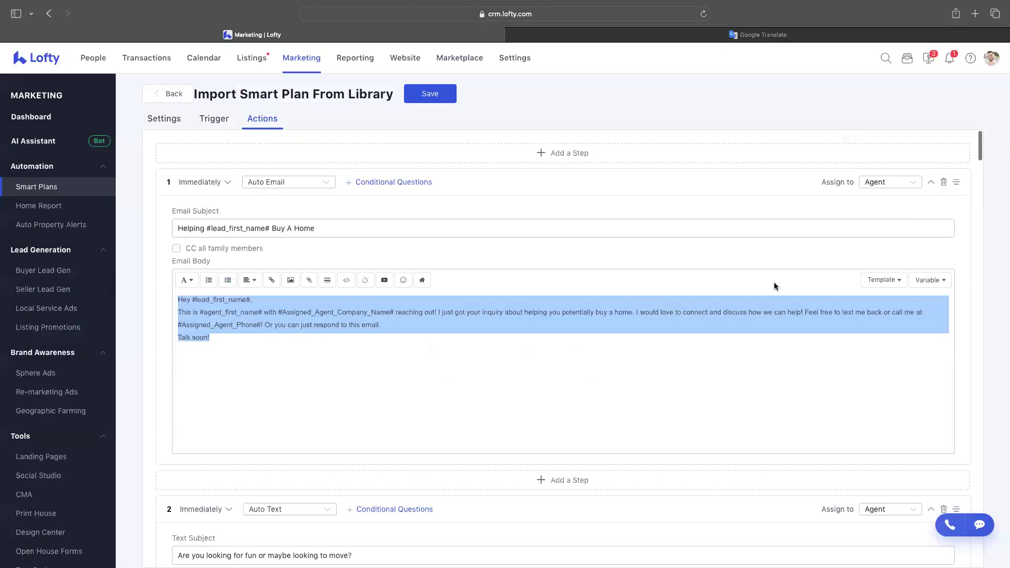
key(super+v)
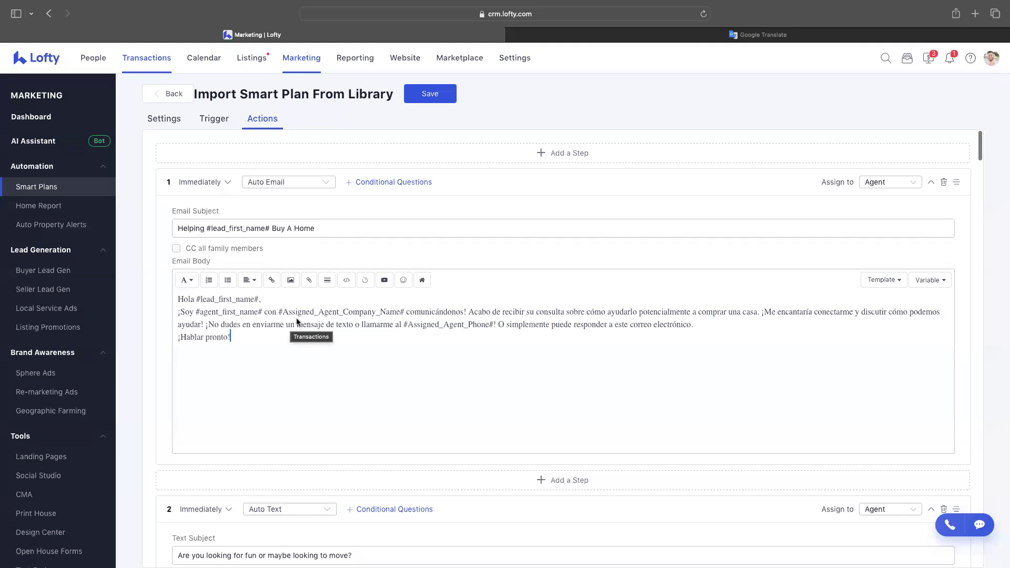
scroll(295, 317, up, 5)
scroll(333, 321, up, 3)
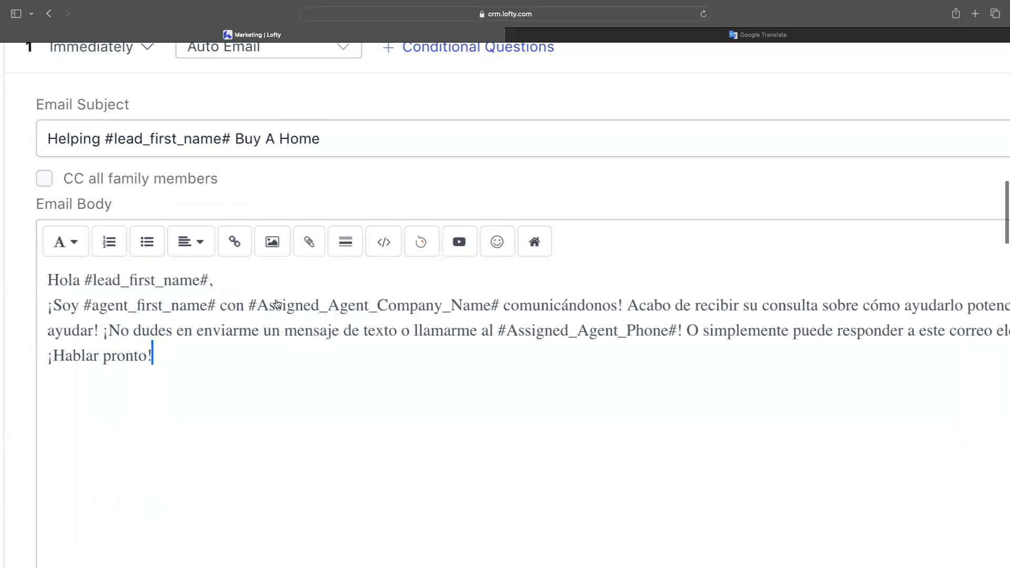
double_click(557, 305)
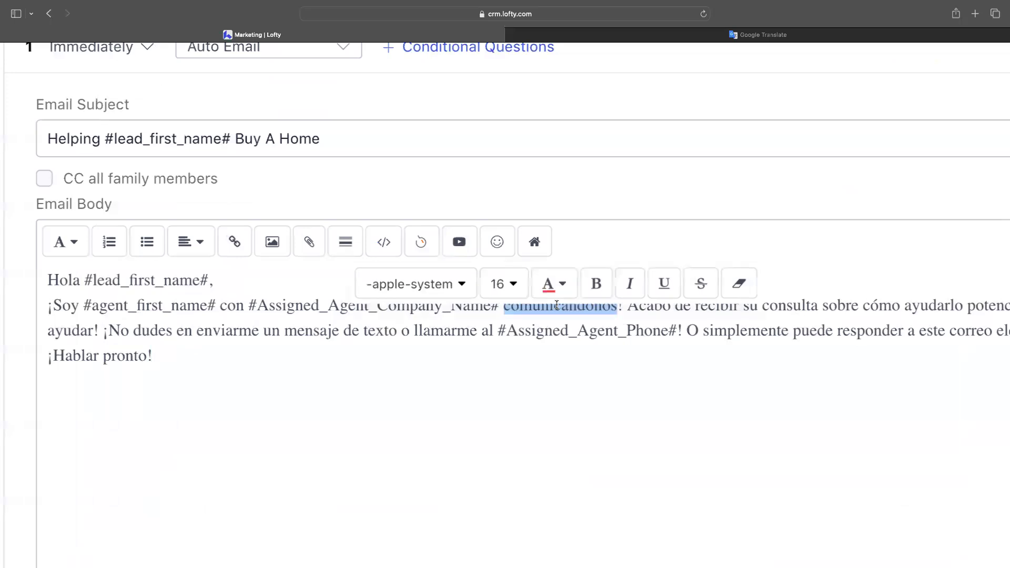
key(BackSpace)
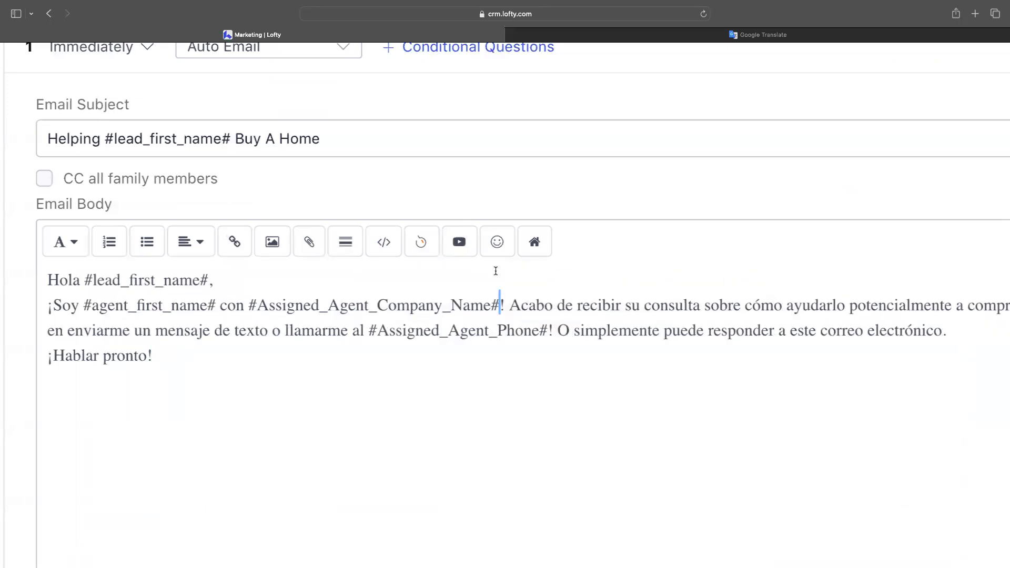
Step: Check the rest of the Spanish email body and examine the insertion tools offered by its editor
scroll(591, 323, right, 5)
scroll(591, 322, right, 3)
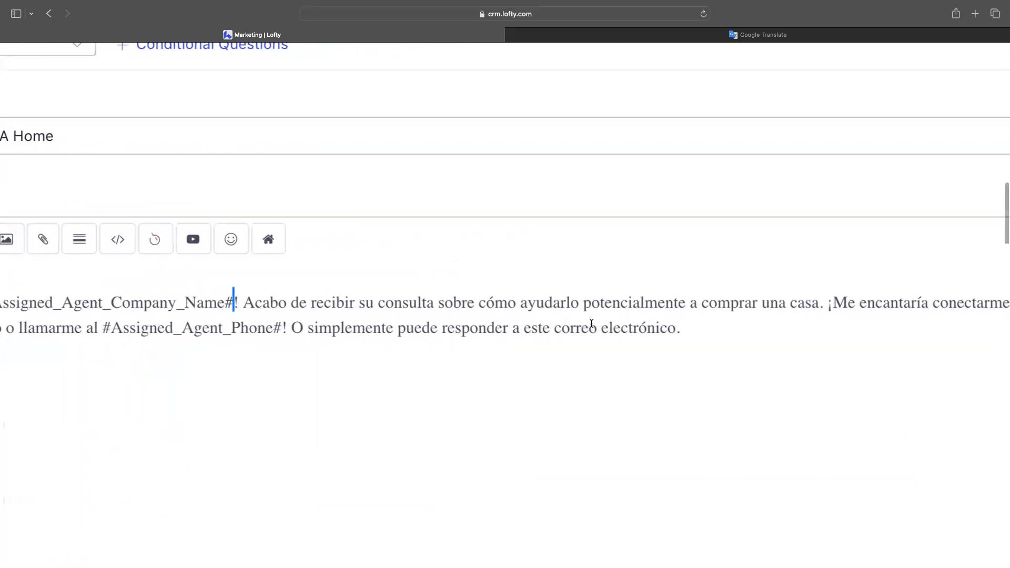
scroll(591, 323, down, 1)
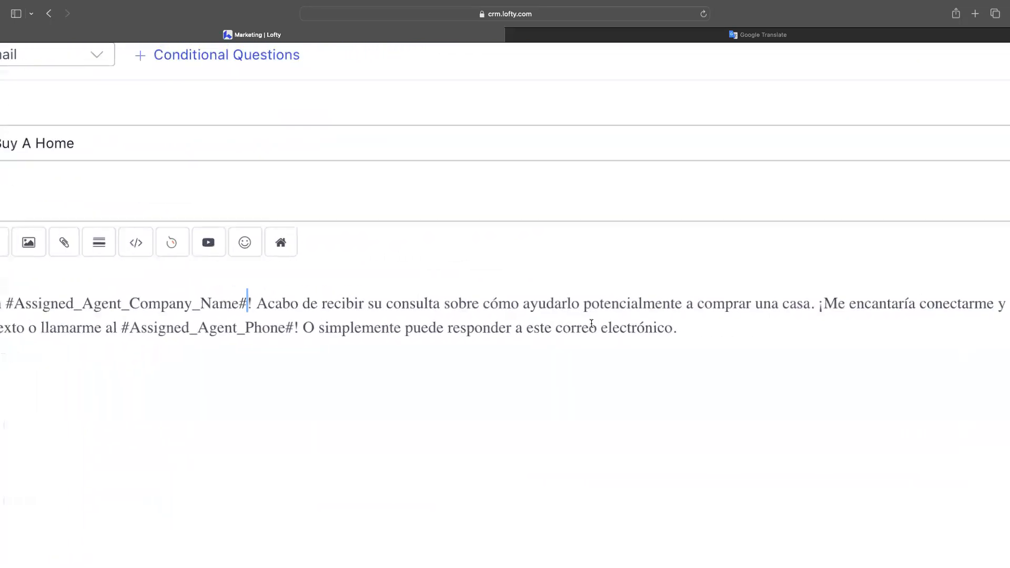
scroll(591, 323, down, 5)
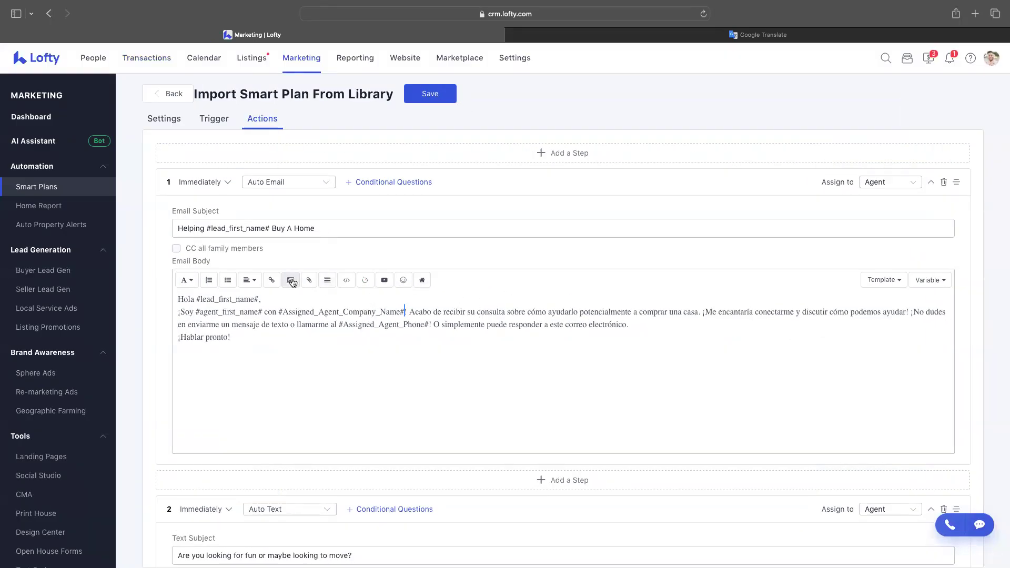
scroll(293, 283, up, 5)
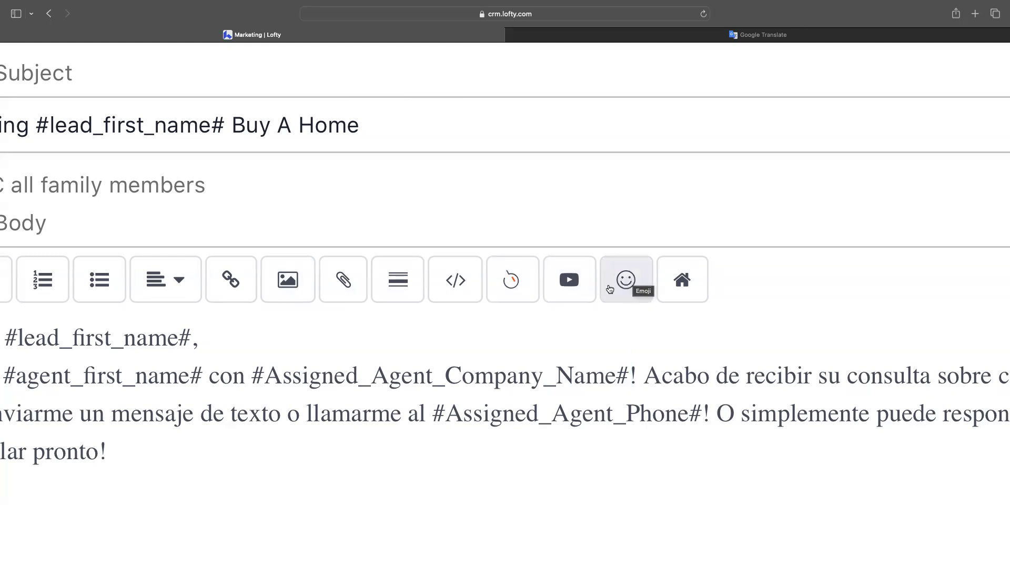
scroll(609, 289, down, 5)
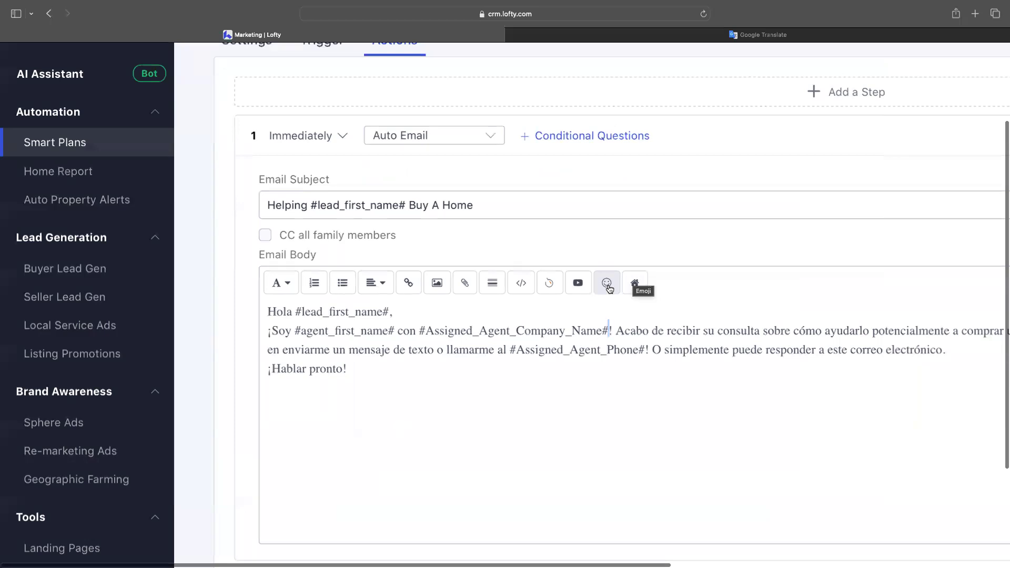
Step: Examine the second action's immediate timing and text message, and the action types available for it, keeping Auto Text
scroll(609, 289, down, 5)
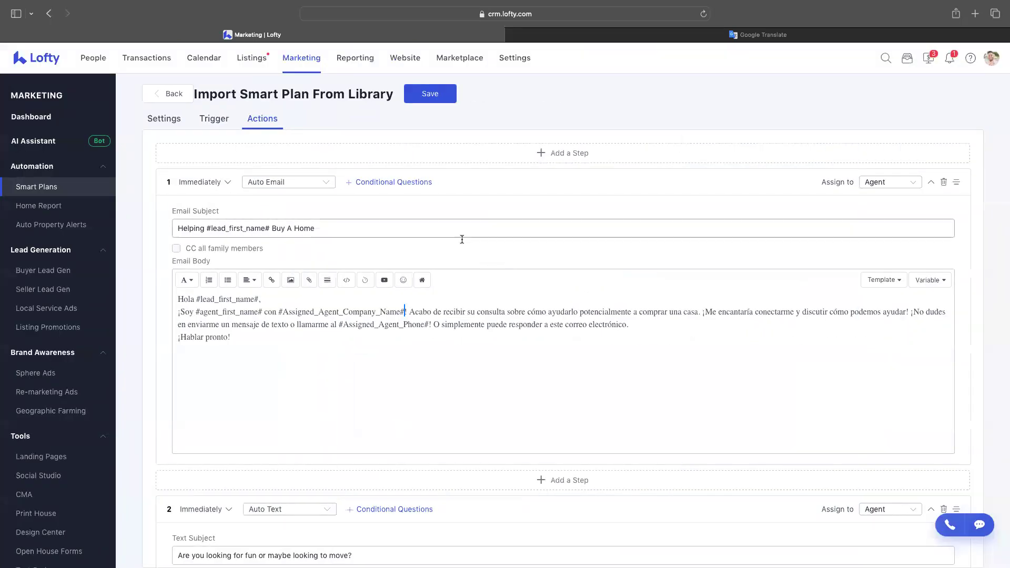
scroll(457, 241, down, 5)
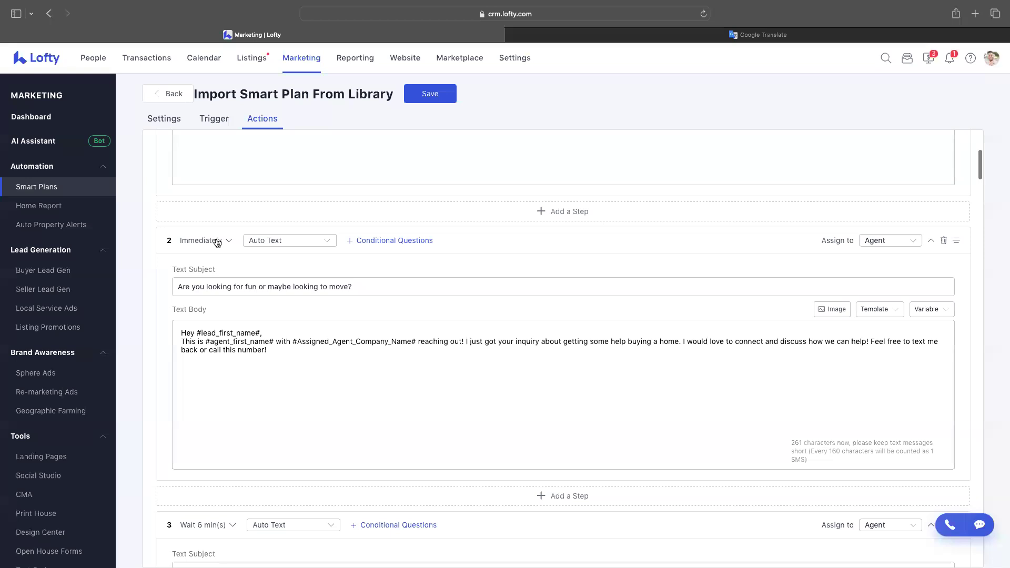
scroll(217, 242, up, 5)
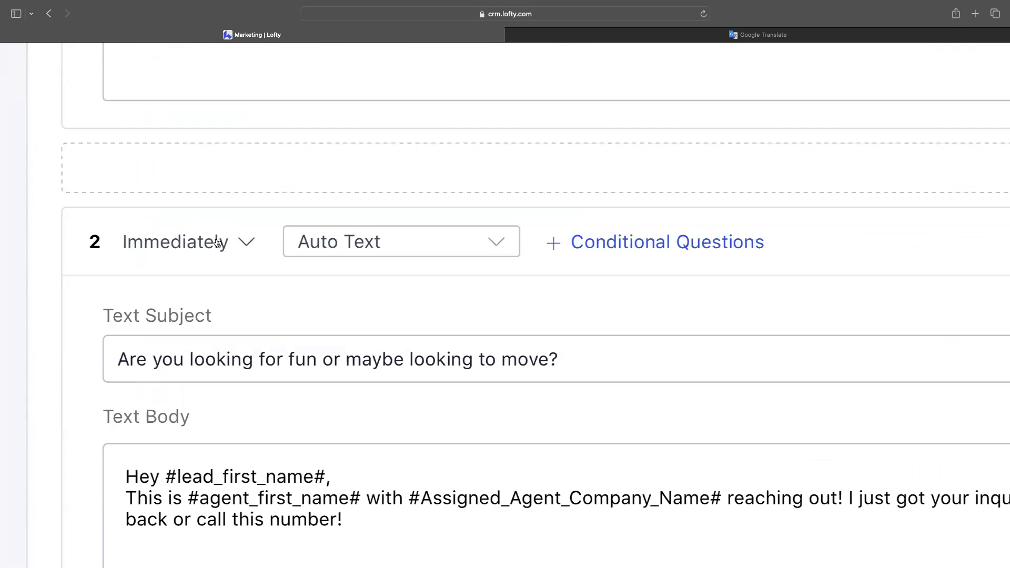
key(super+minus)
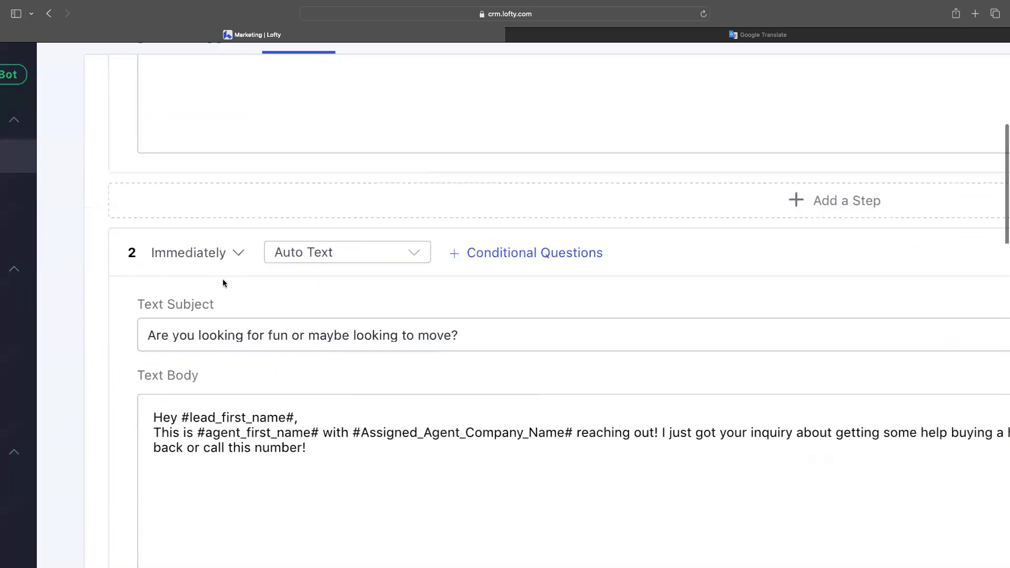
key(super+minus)
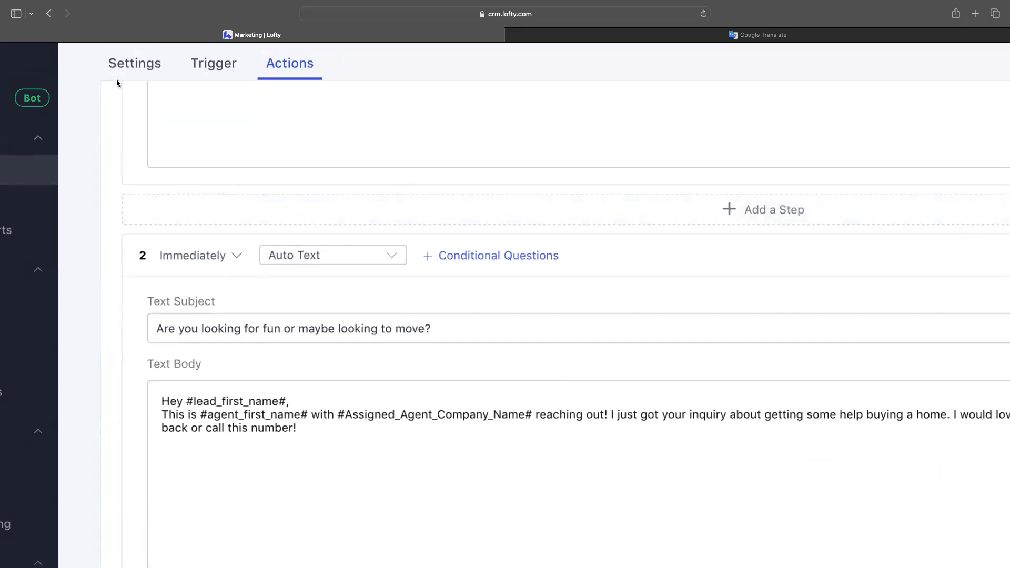
click(352, 259)
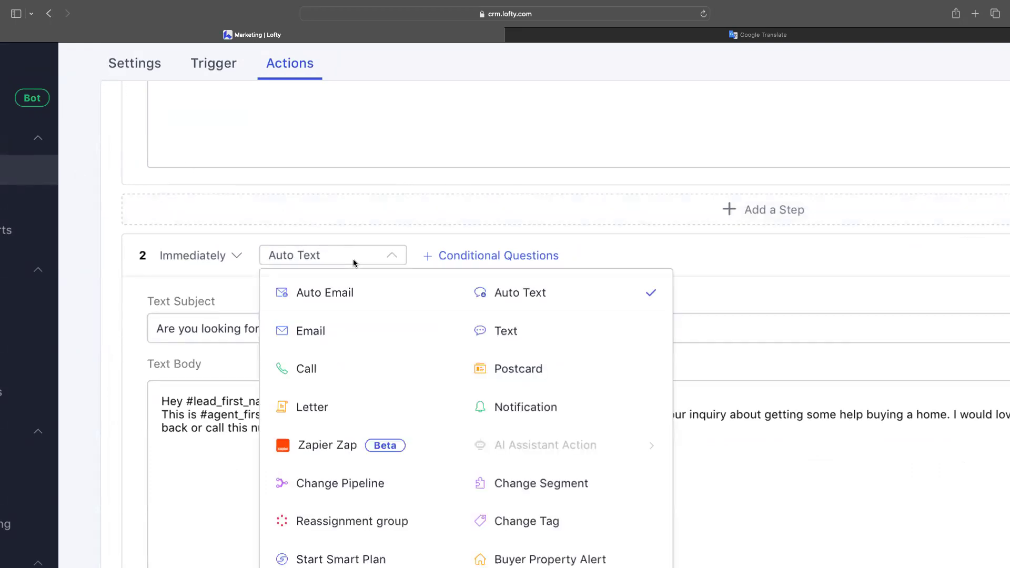
scroll(323, 267, down, 1)
scroll(325, 263, down, 5)
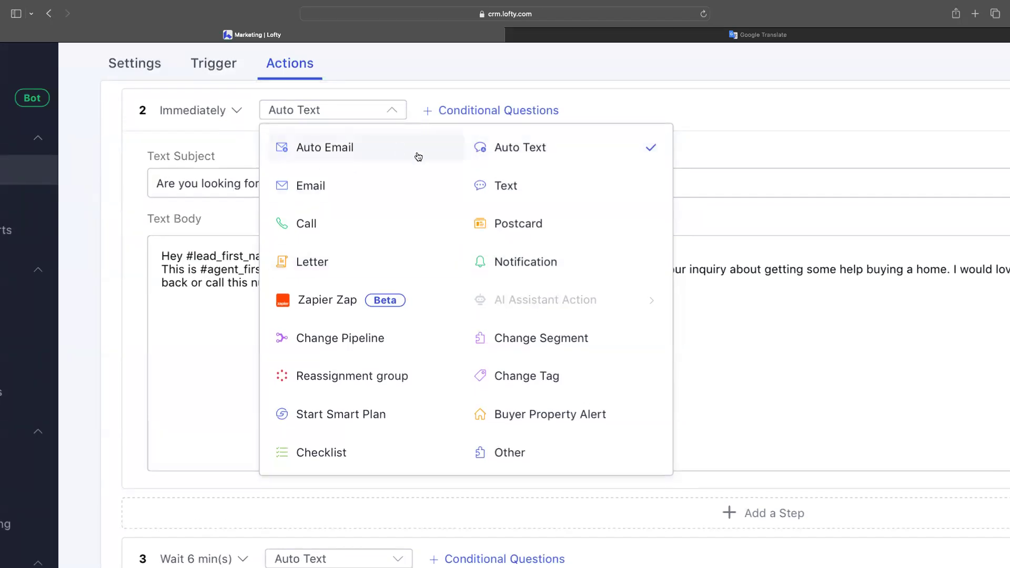
click(734, 142)
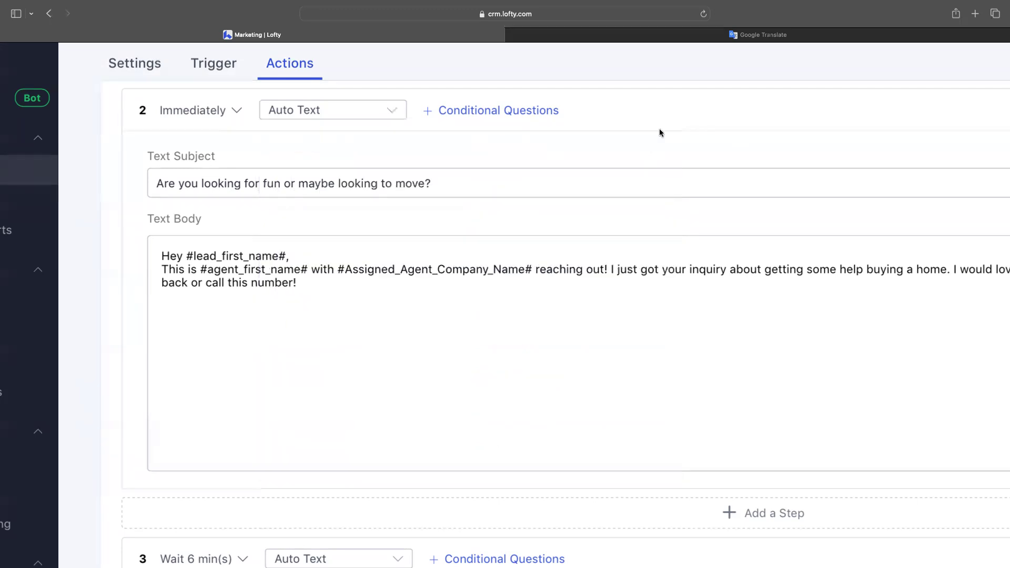
Step: Review the wait times, subjects and message bodies of the plan's auto text actions 3 through 6
scroll(363, 168, down, 7)
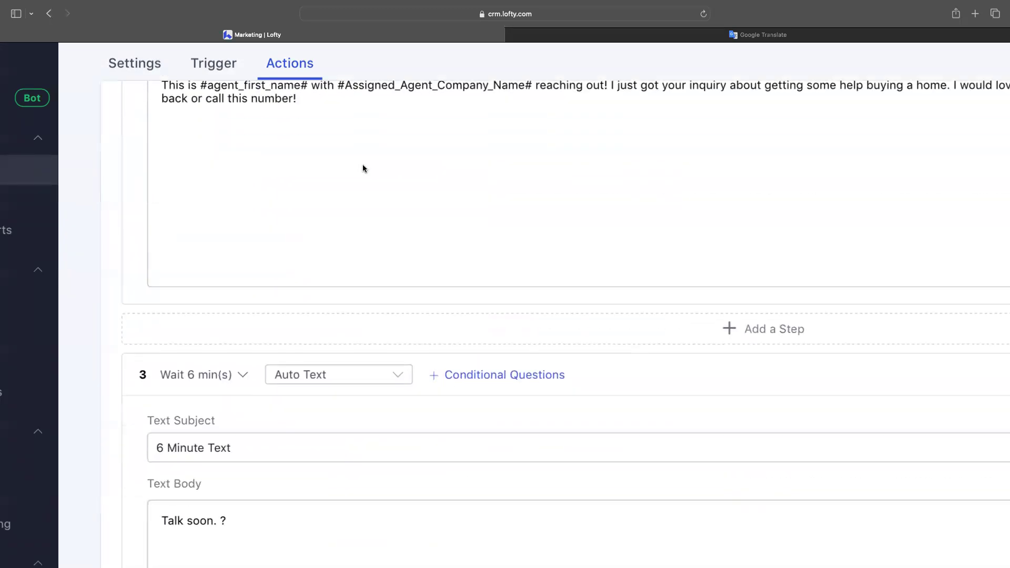
scroll(364, 169, down, 2)
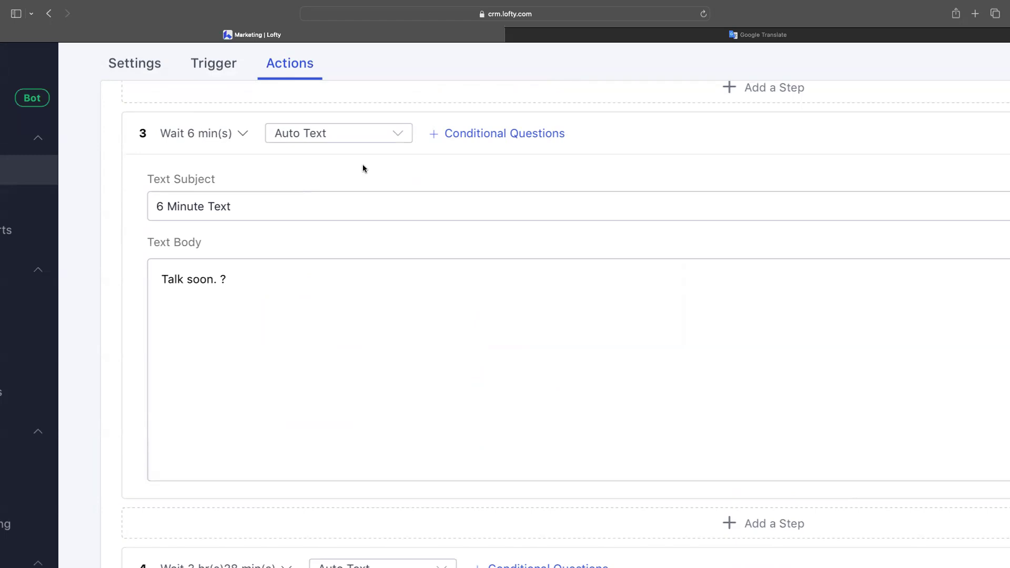
scroll(363, 168, down, 6)
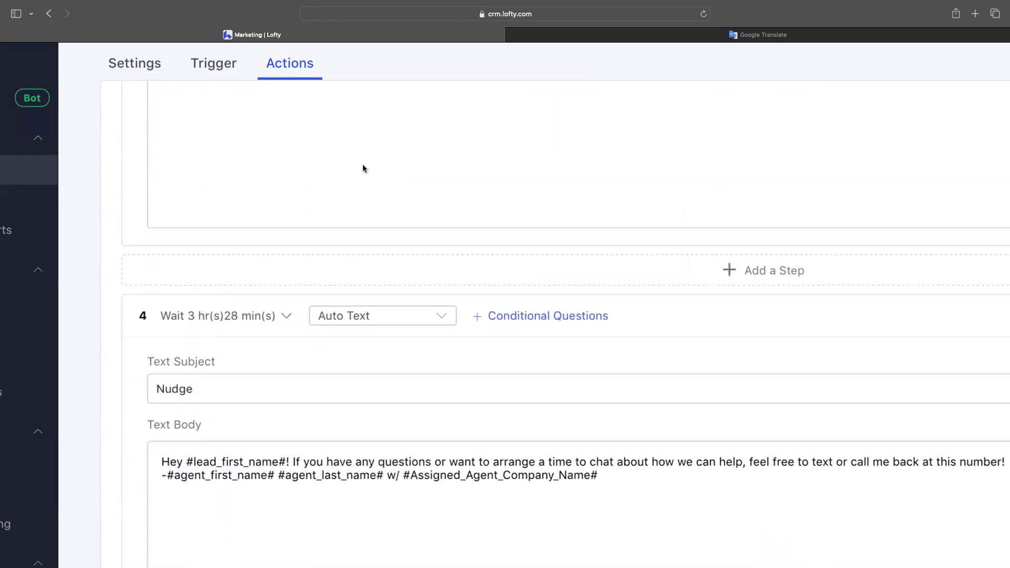
scroll(363, 168, down, 2)
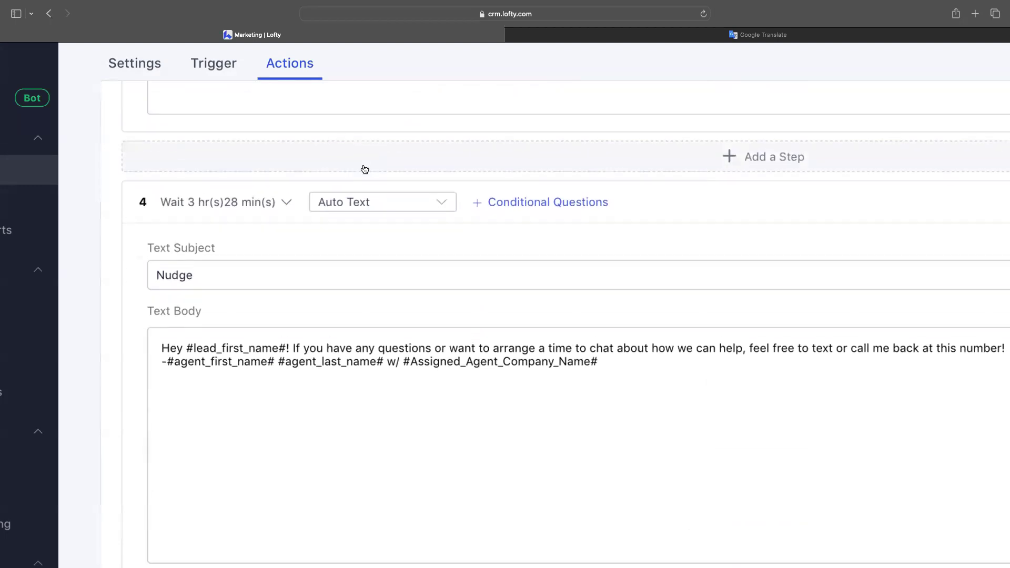
scroll(363, 168, down, 1)
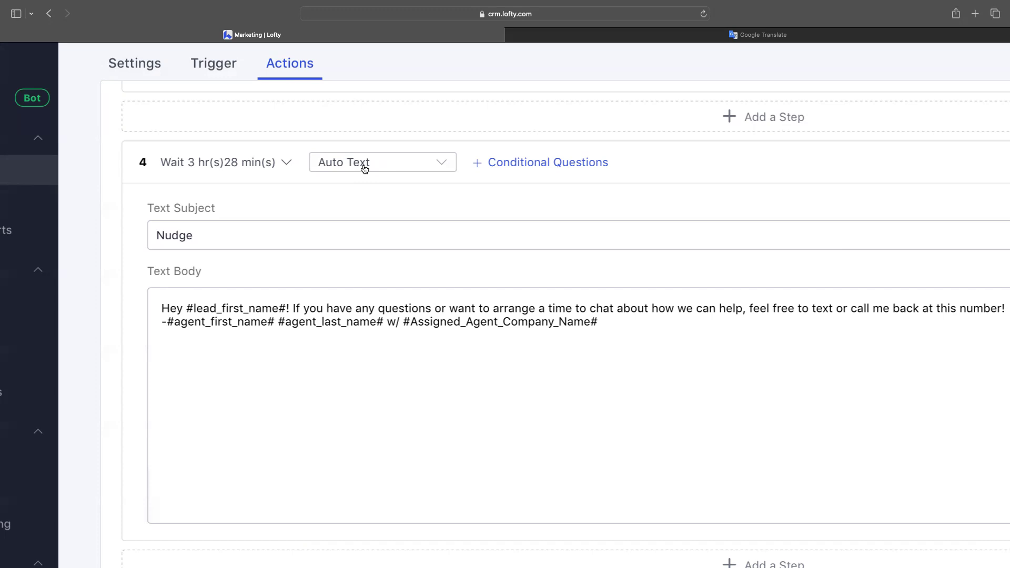
scroll(364, 168, down, 12)
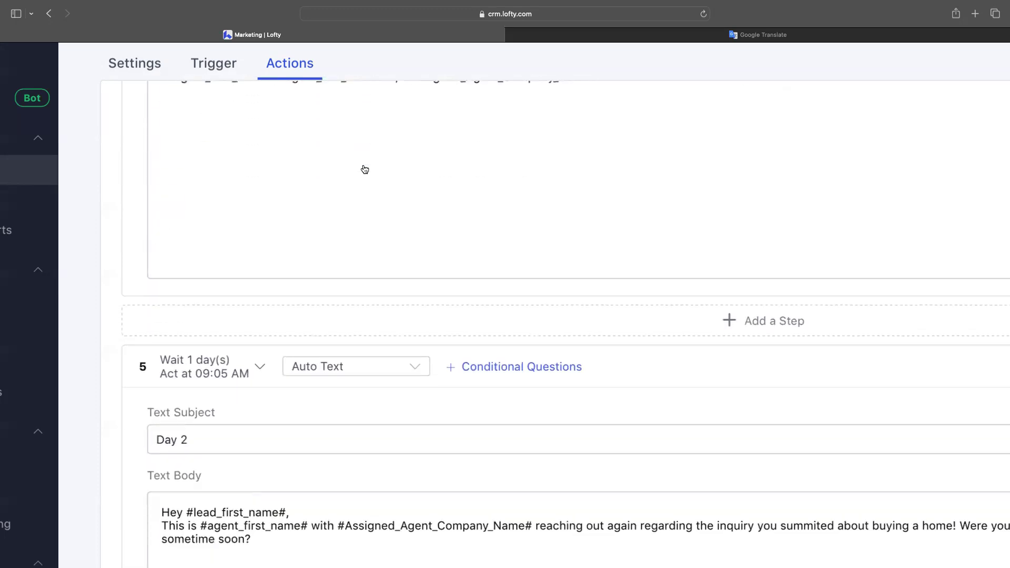
scroll(365, 169, up, 3)
scroll(365, 168, up, 1)
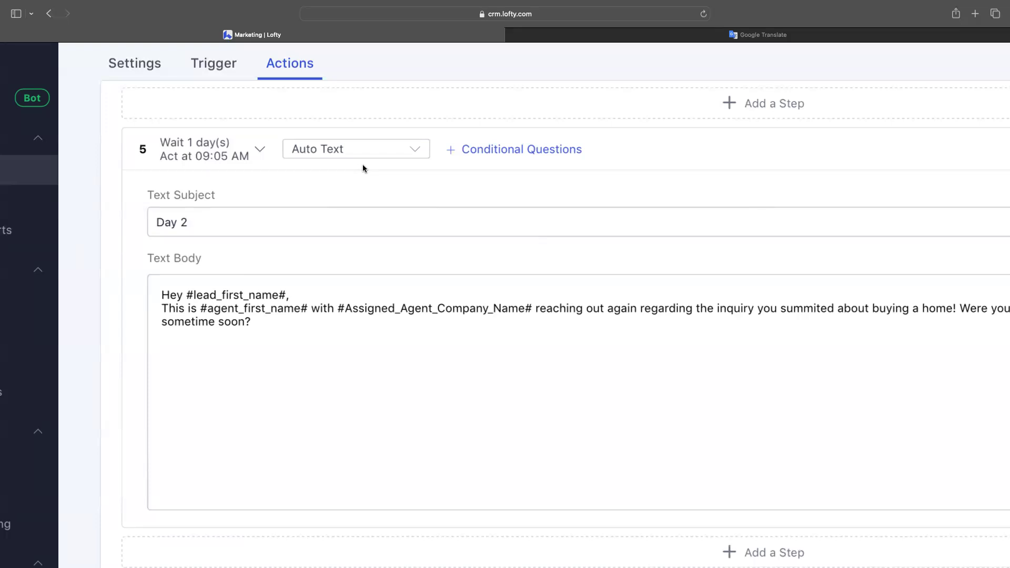
scroll(362, 168, down, 10)
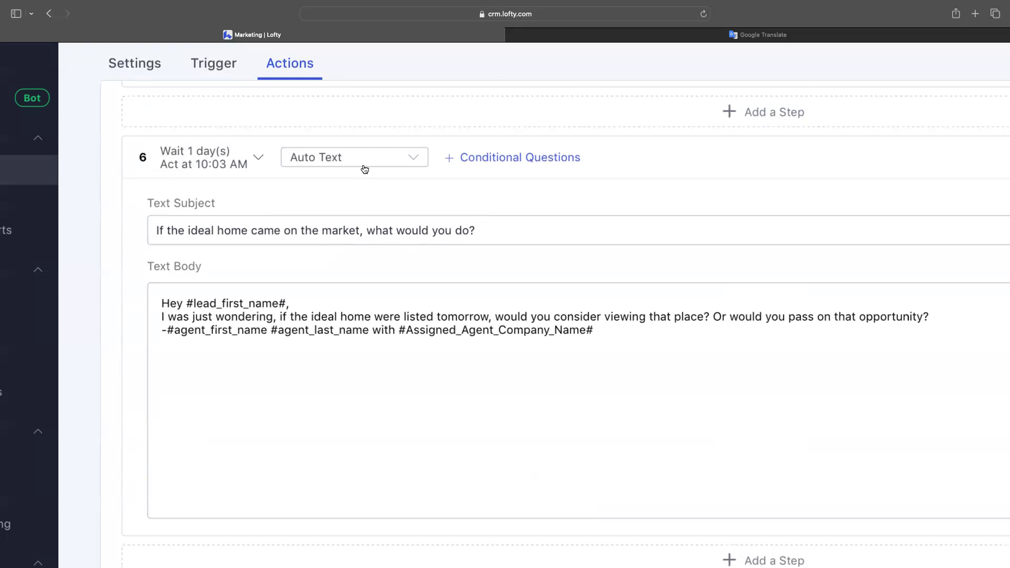
Step: Review the timing, subjects, message text and embedded images of the plan's email and text actions 7 through 10
scroll(364, 169, down, 10)
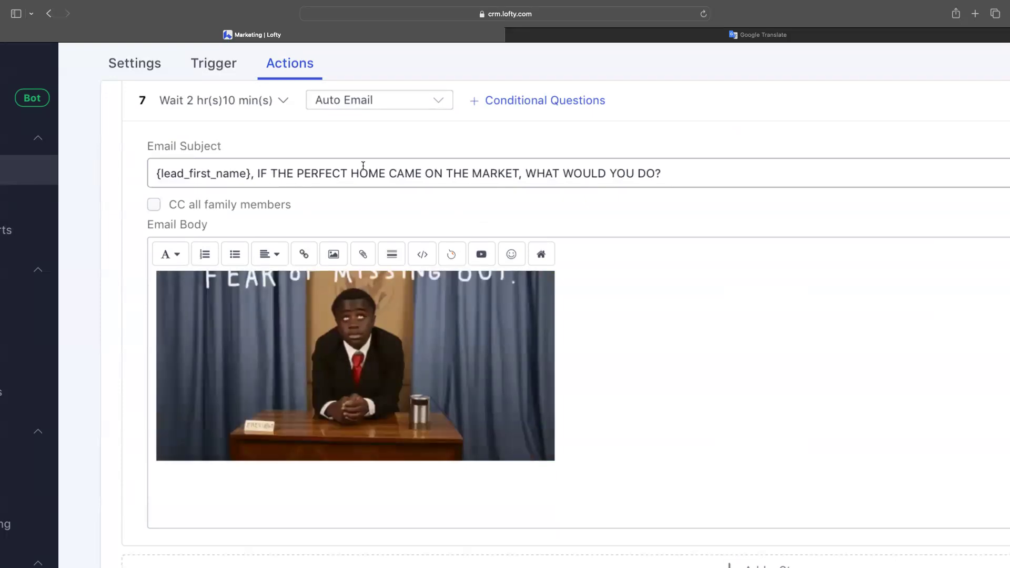
scroll(363, 165, down, 1)
scroll(362, 165, down, 10)
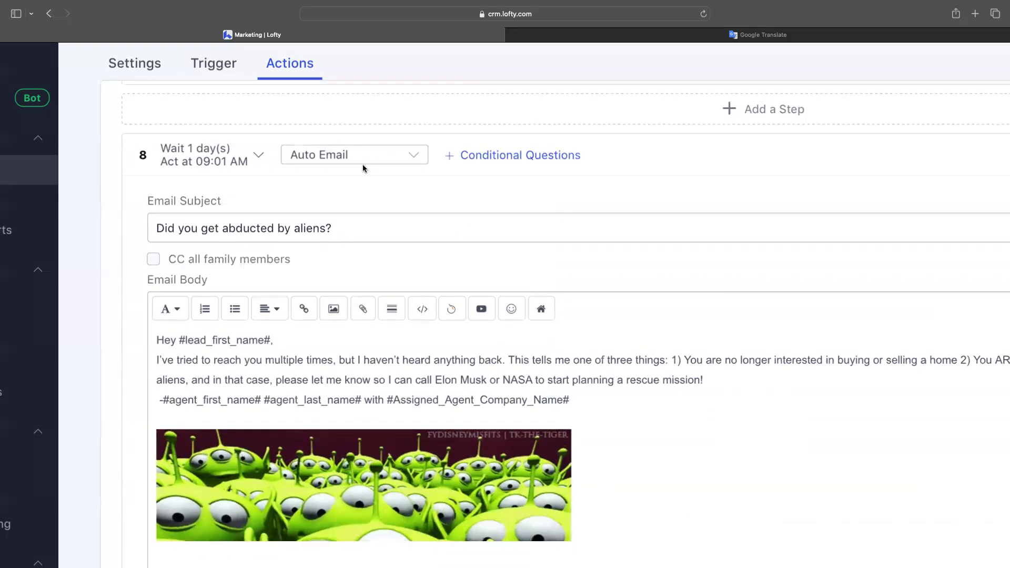
scroll(363, 167, down, 3)
scroll(362, 168, down, 5)
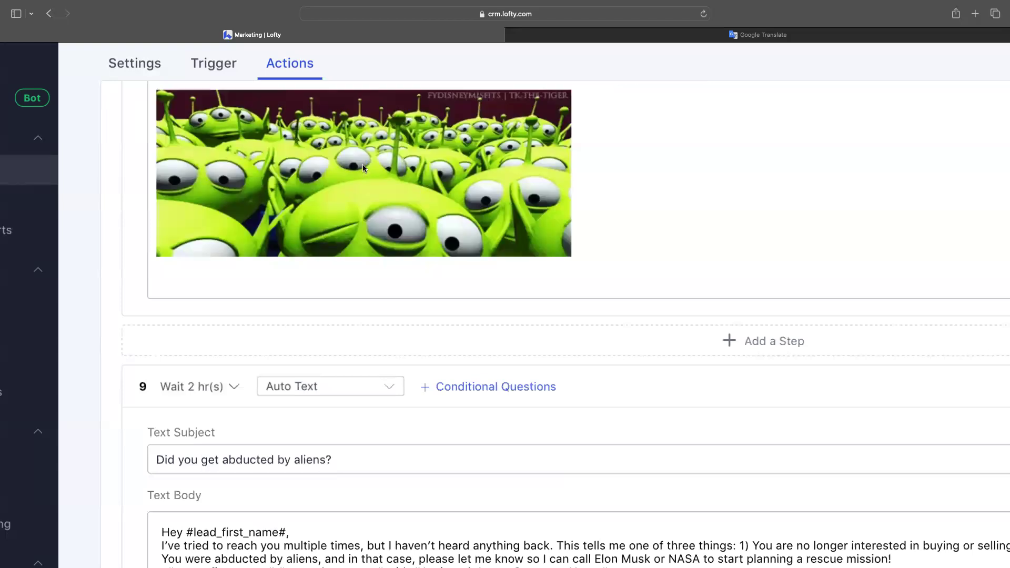
scroll(383, 342, down, 7)
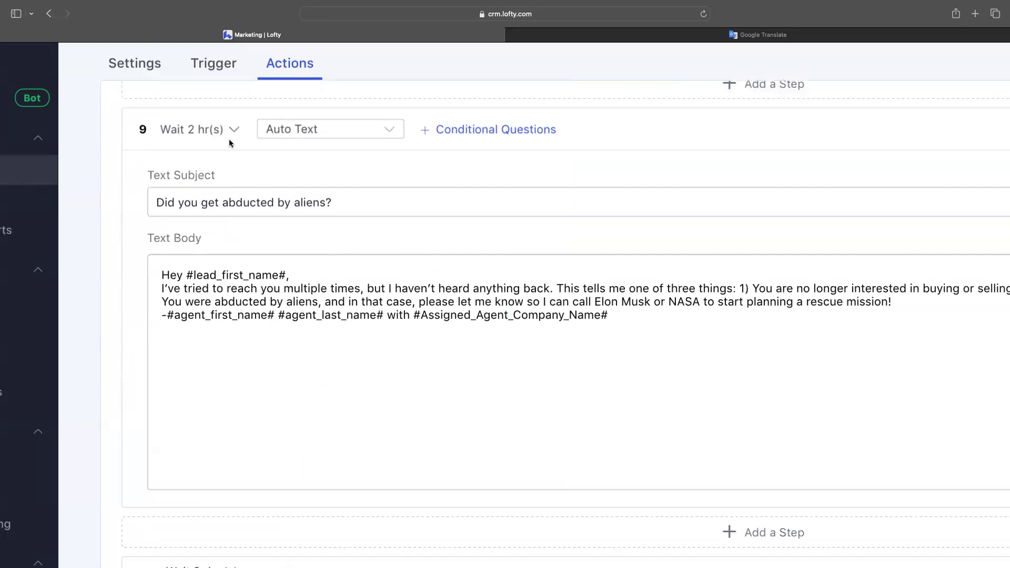
scroll(295, 190, down, 3)
scroll(296, 194, down, 2)
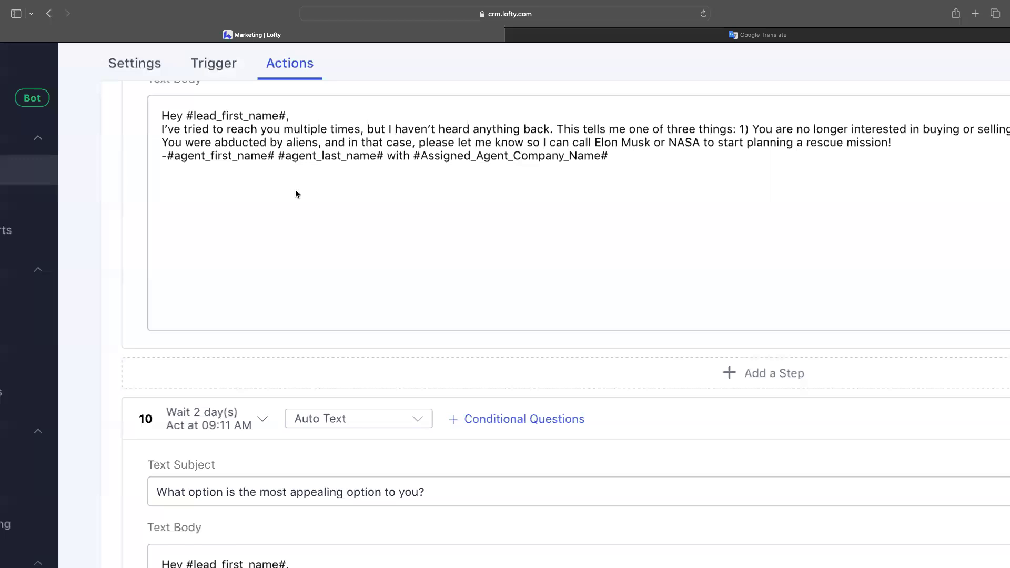
scroll(296, 194, down, 5)
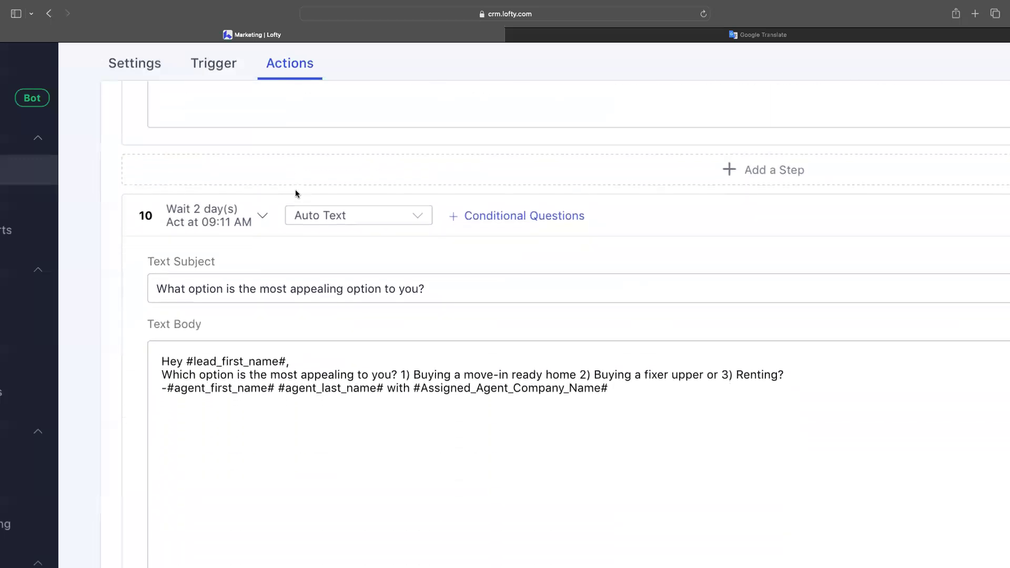
scroll(295, 193, down, 1)
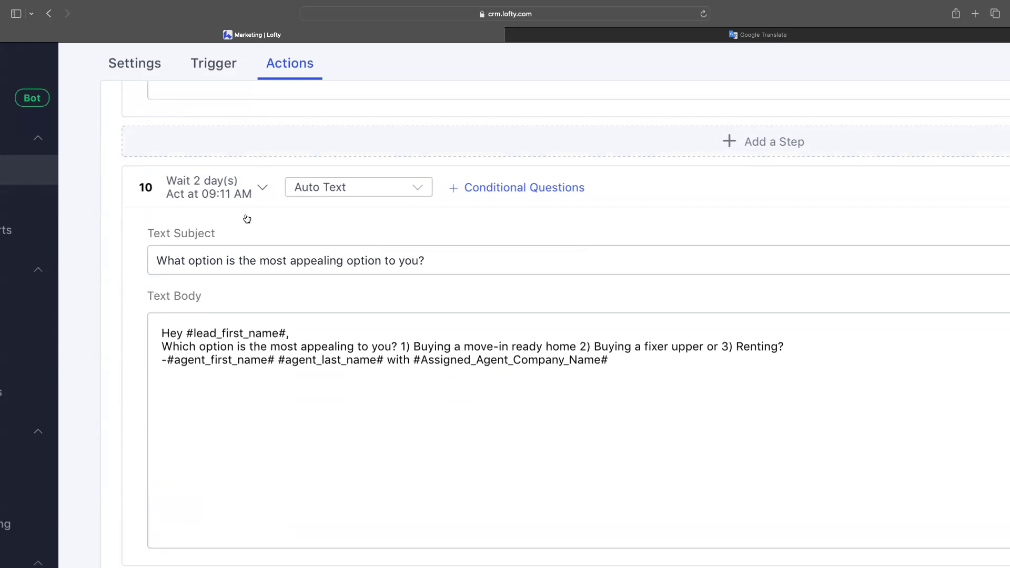
Step: Review the timing and content of the plan's remaining follow-up actions, from action 11 to the final action 21
scroll(293, 246, down, 5)
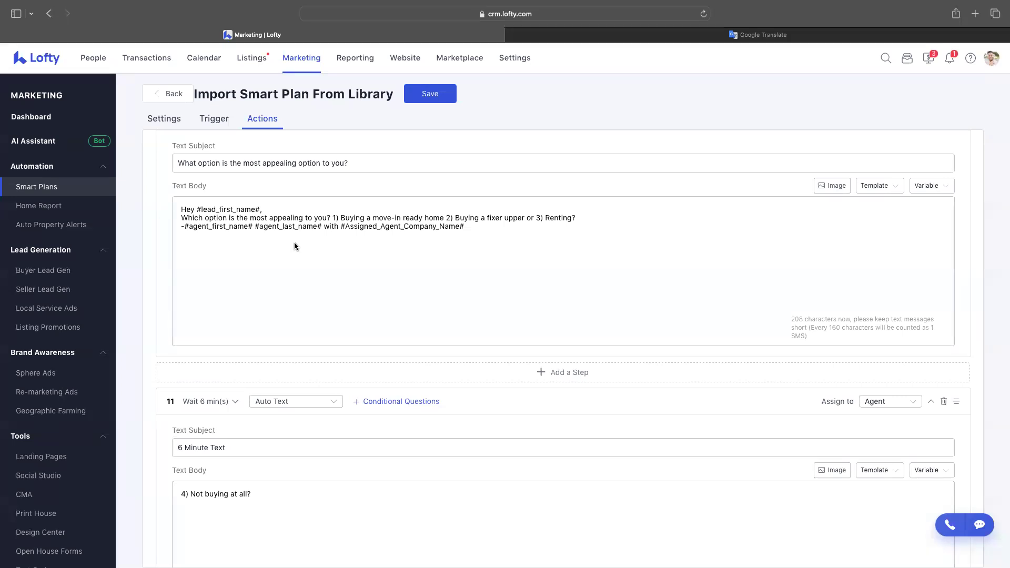
scroll(295, 244, down, 4)
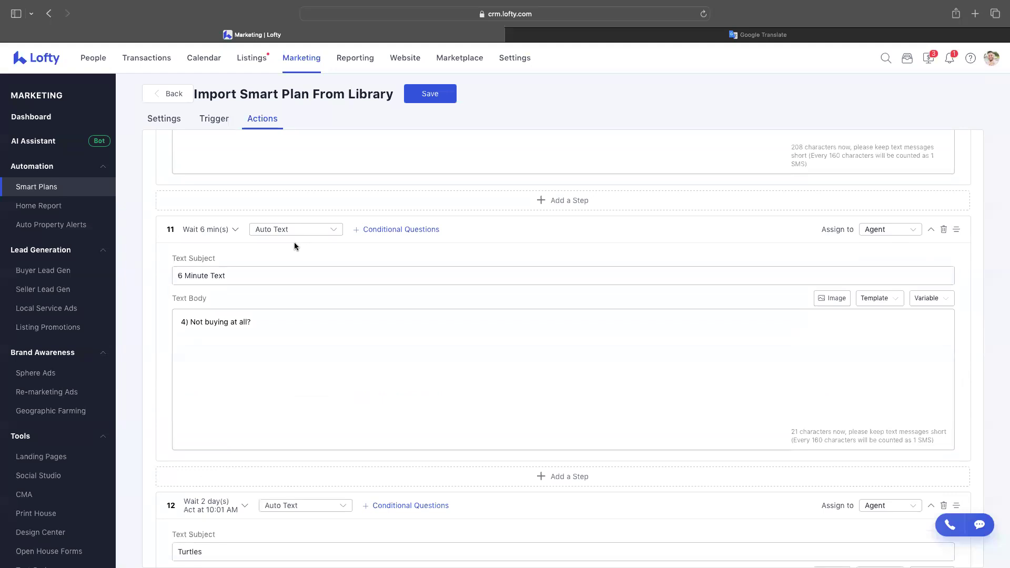
scroll(294, 243, down, 3)
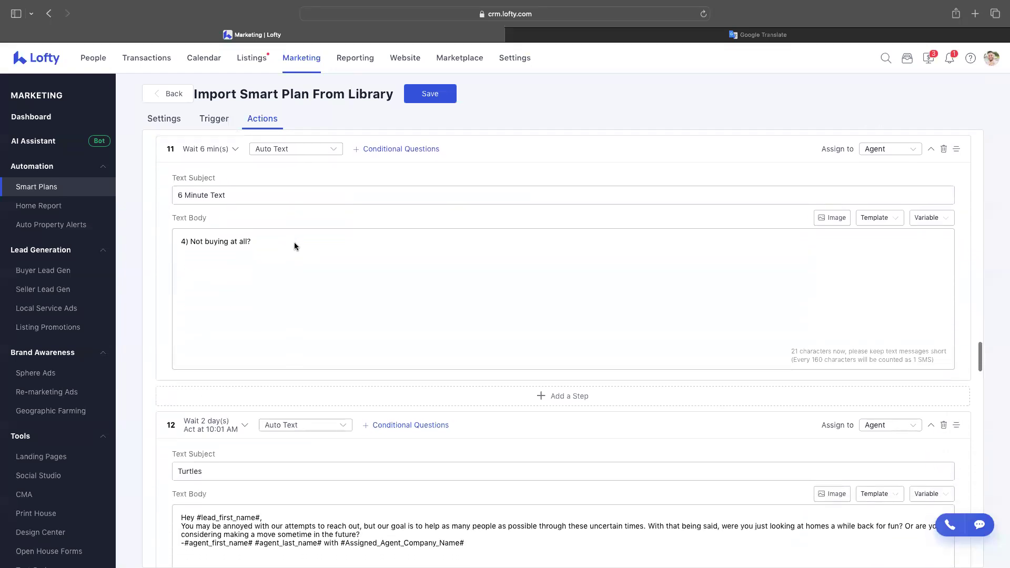
scroll(295, 245, down, 10)
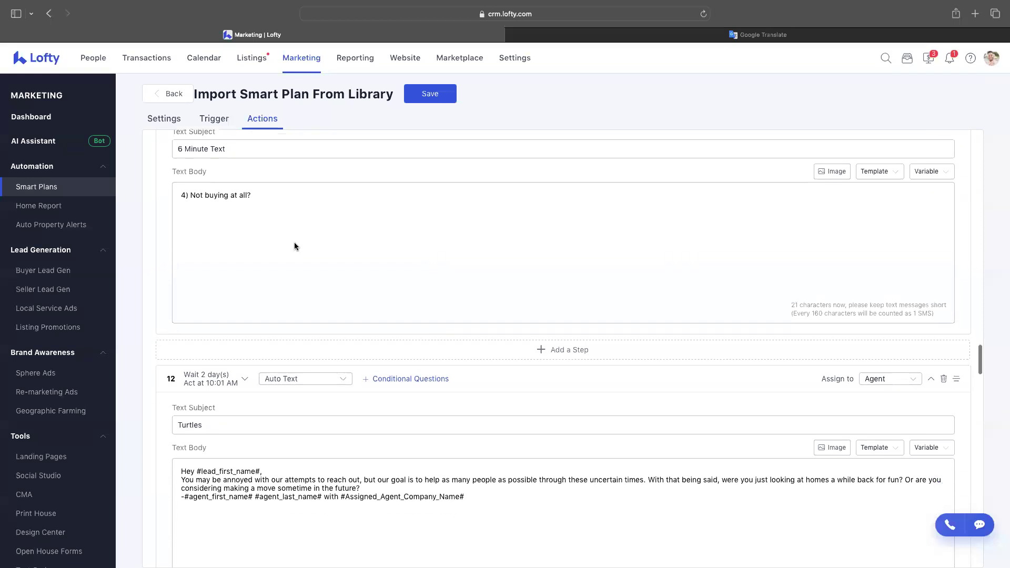
scroll(294, 245, down, 10)
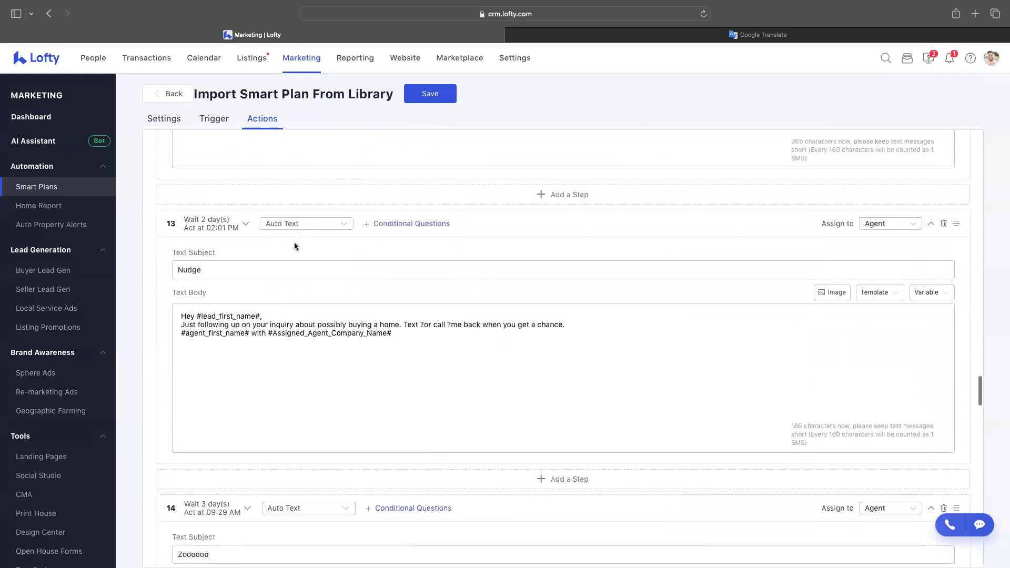
scroll(295, 246, down, 4)
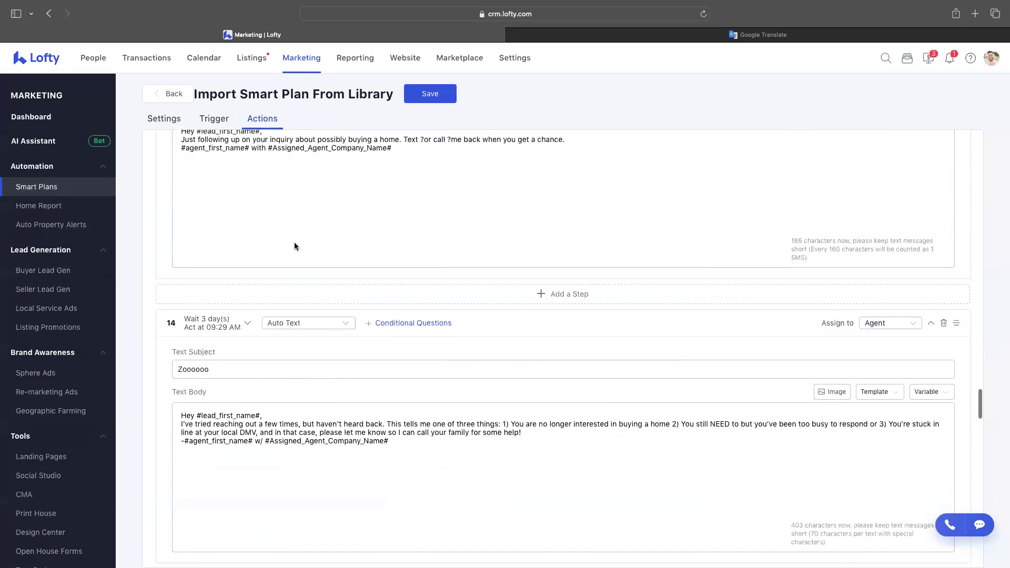
scroll(294, 245, down, 10)
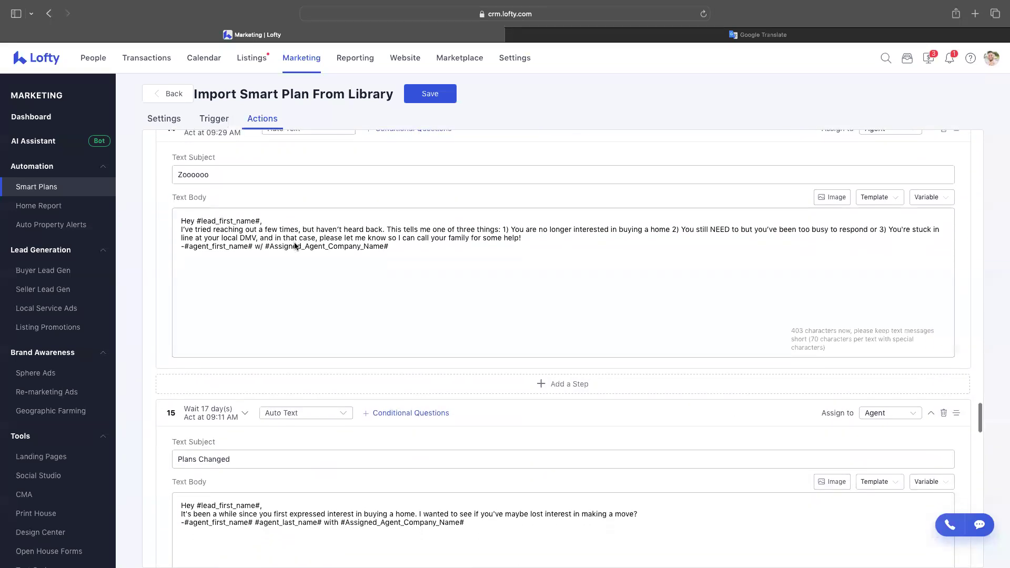
scroll(295, 245, down, 4)
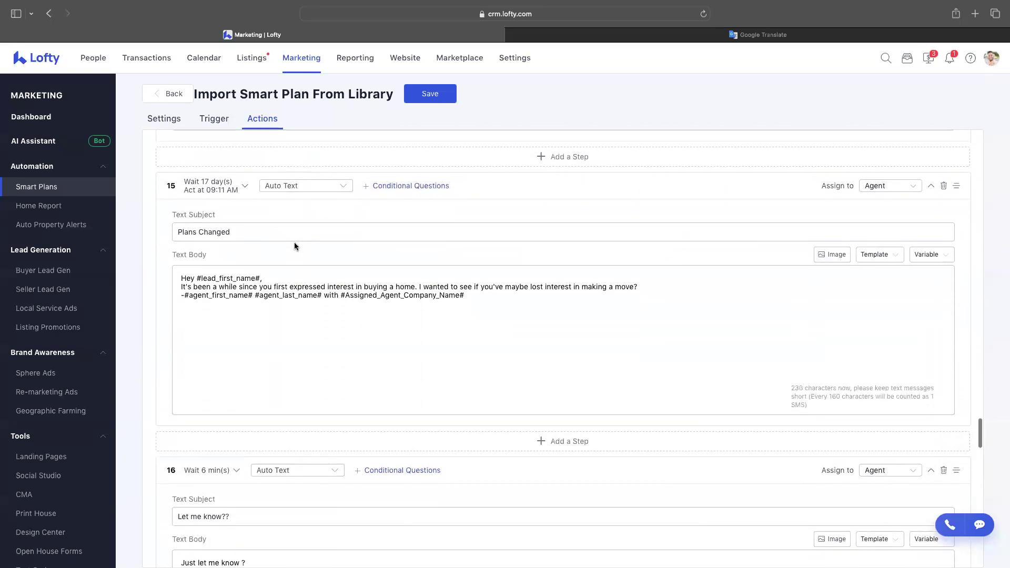
scroll(295, 247, down, 10)
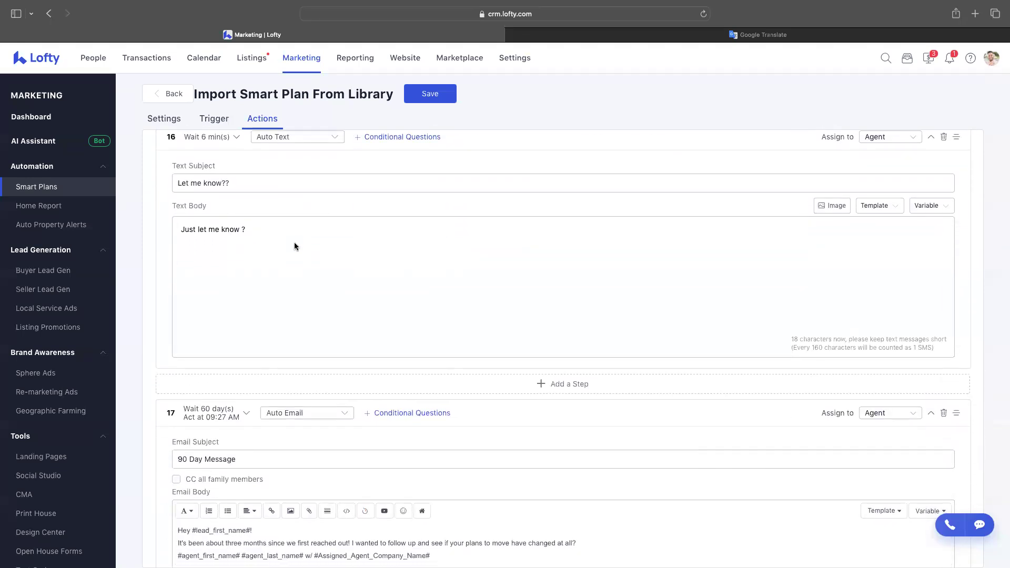
scroll(295, 246, down, 7)
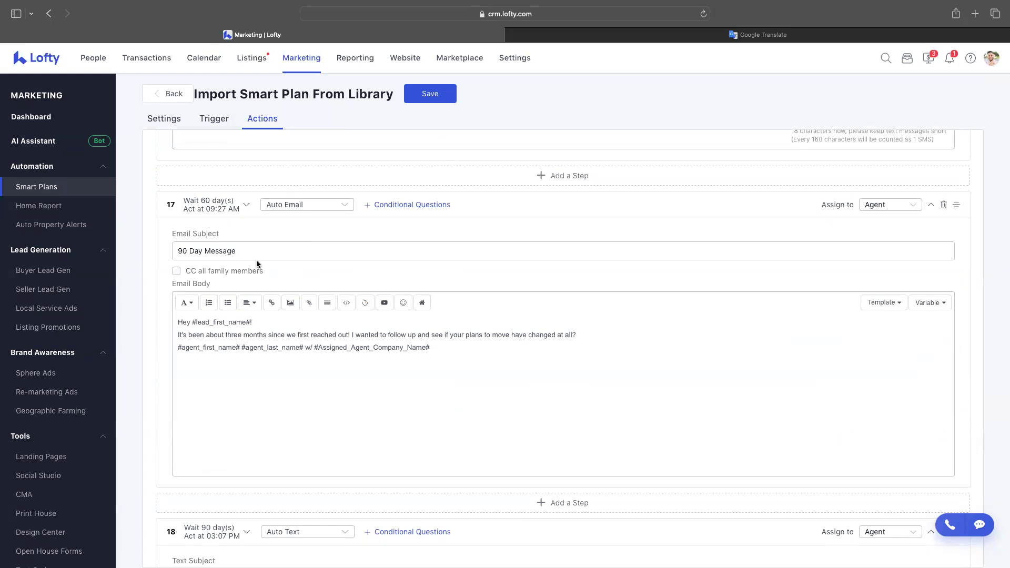
scroll(256, 260, down, 5)
scroll(257, 261, down, 15)
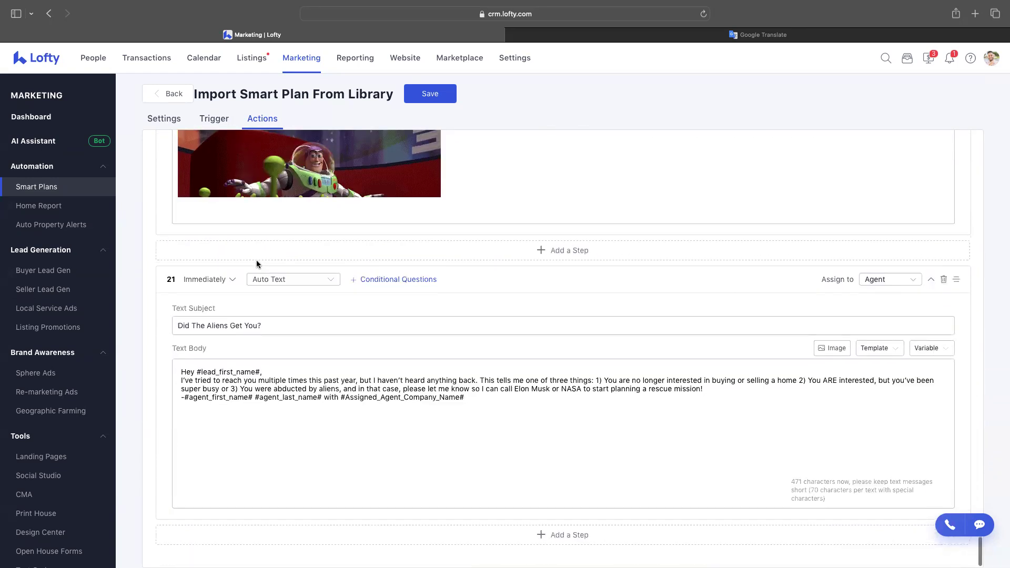
scroll(256, 263, up, 1)
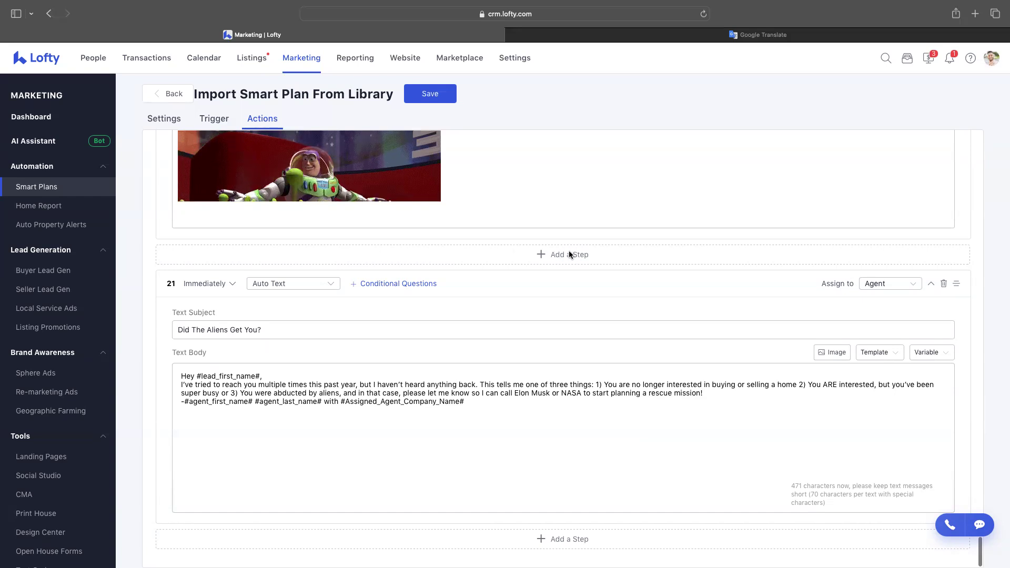
Step: Save the imported Smart Plan and open the list of own Smart Plans
scroll(898, 305, up, 1)
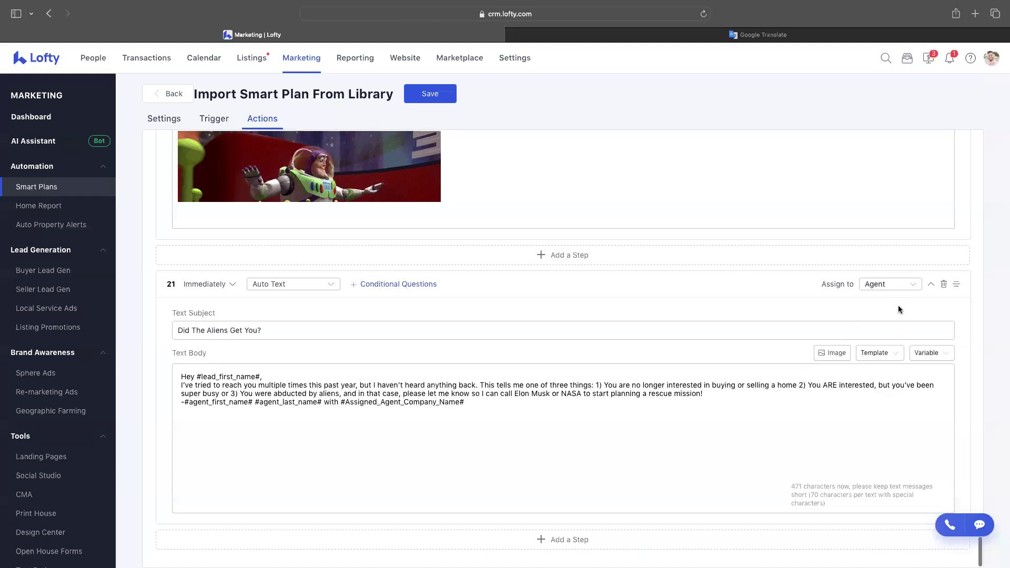
scroll(898, 308, up, 20)
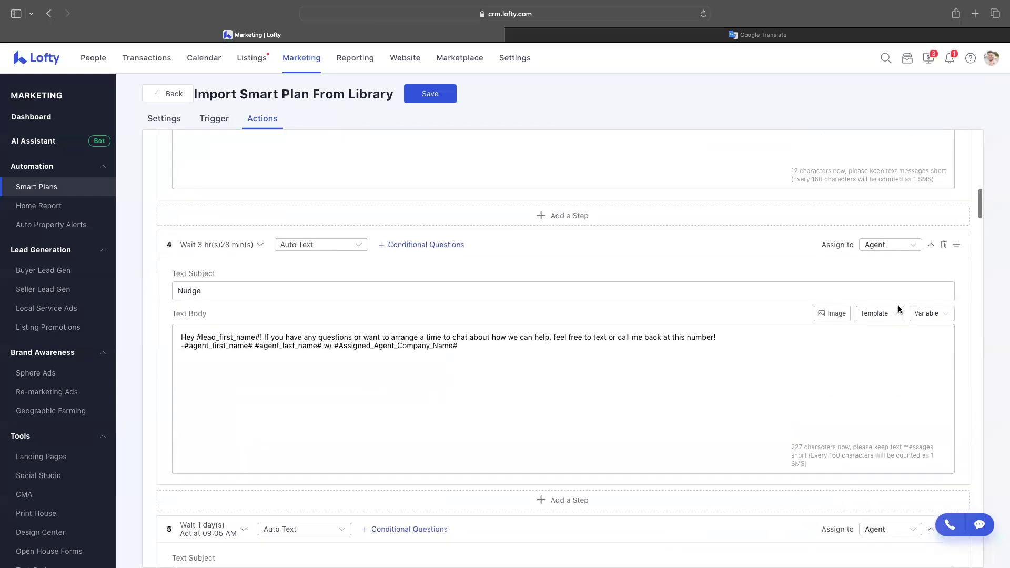
scroll(899, 309, up, 1)
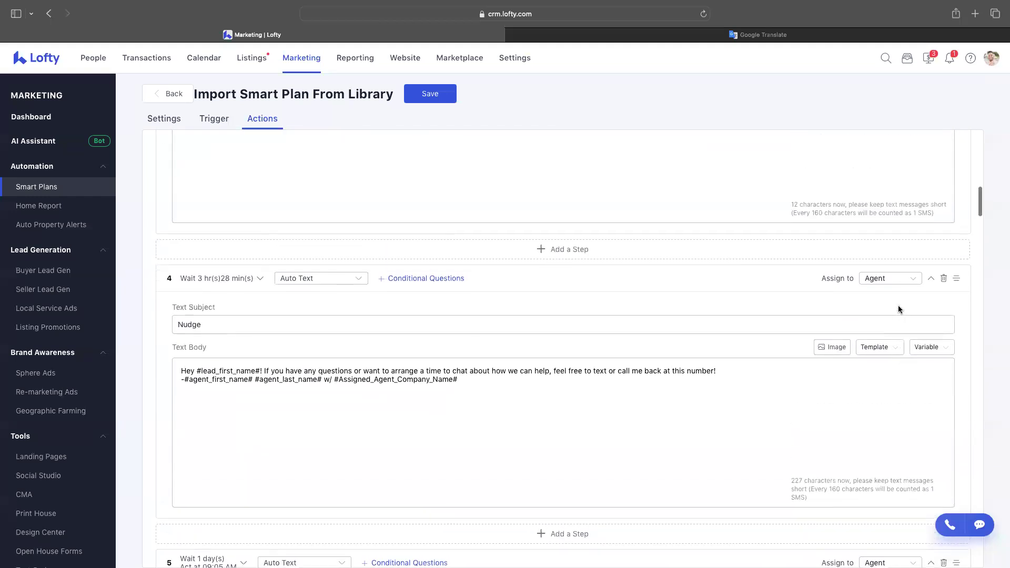
click(429, 97)
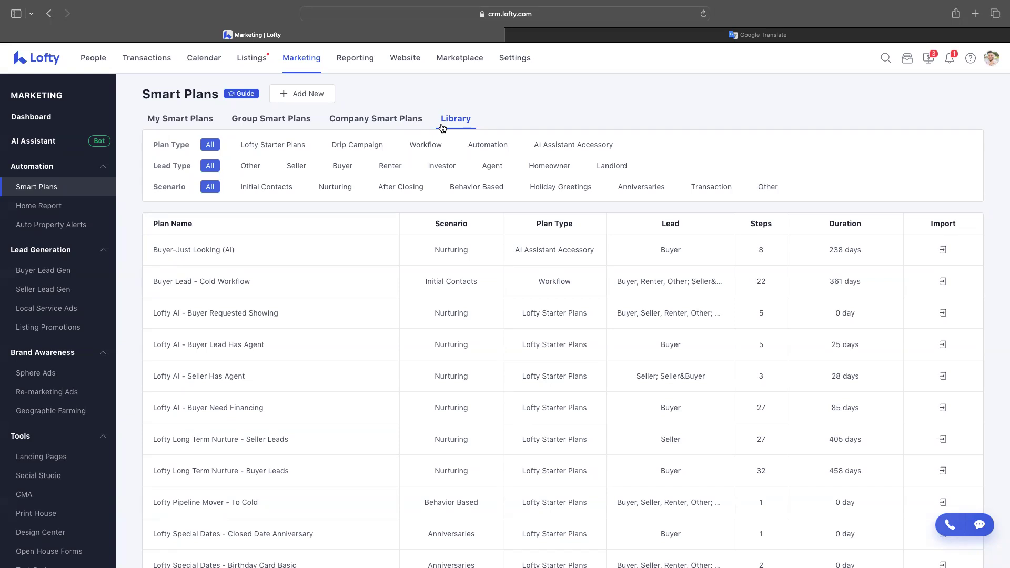
click(171, 119)
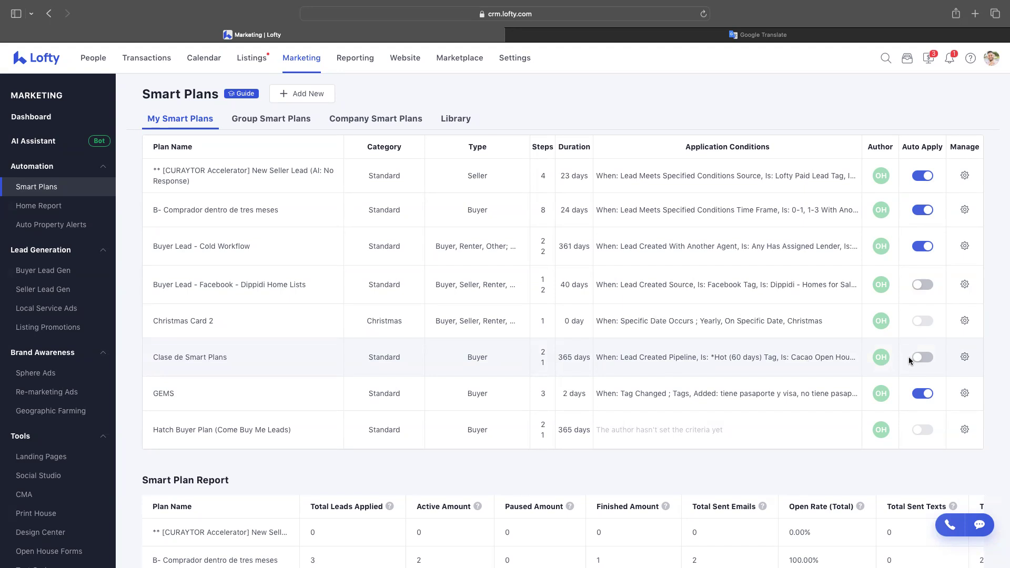
Step: Check the Auto Apply state, management options and application conditions of the Clase de Smart Plans plan
click(966, 358)
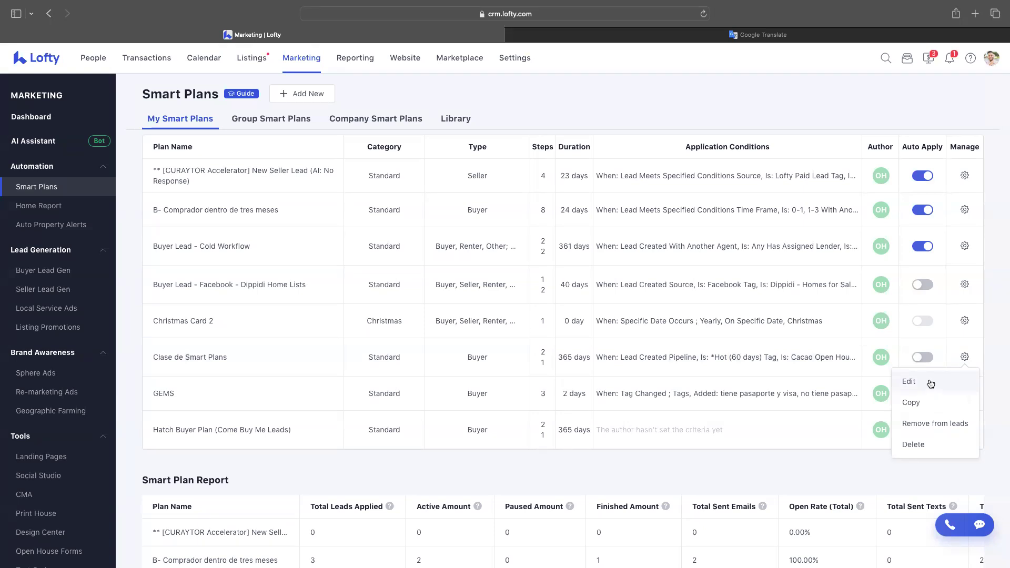
click(820, 370)
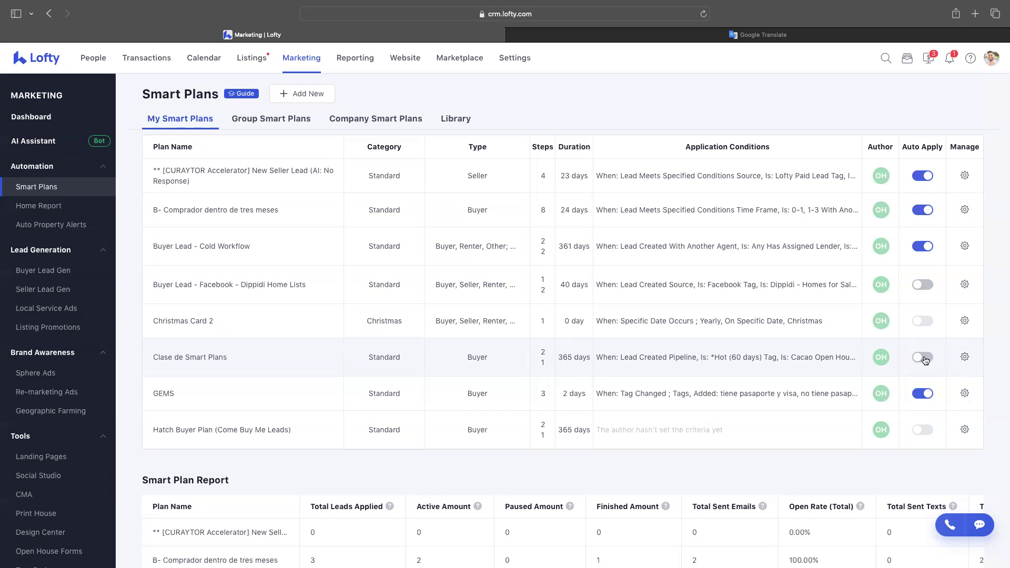
click(965, 357)
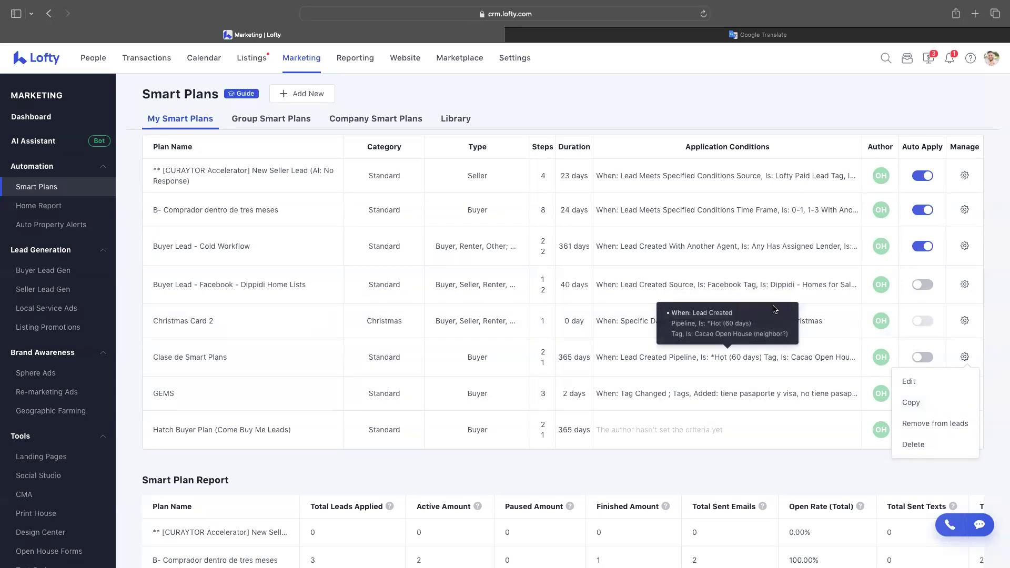
Step: Review the Smart Plan Report's lead, email and text columns, focusing on the open rate of B- Comprador dentro de tres meses
scroll(626, 372, down, 4)
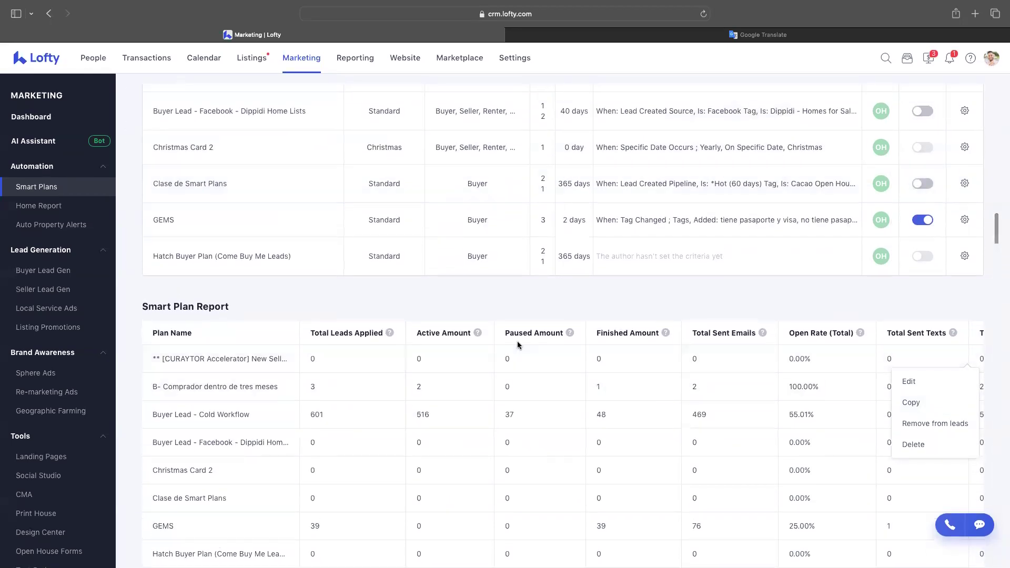
scroll(445, 210, up, 4)
scroll(515, 261, down, 4)
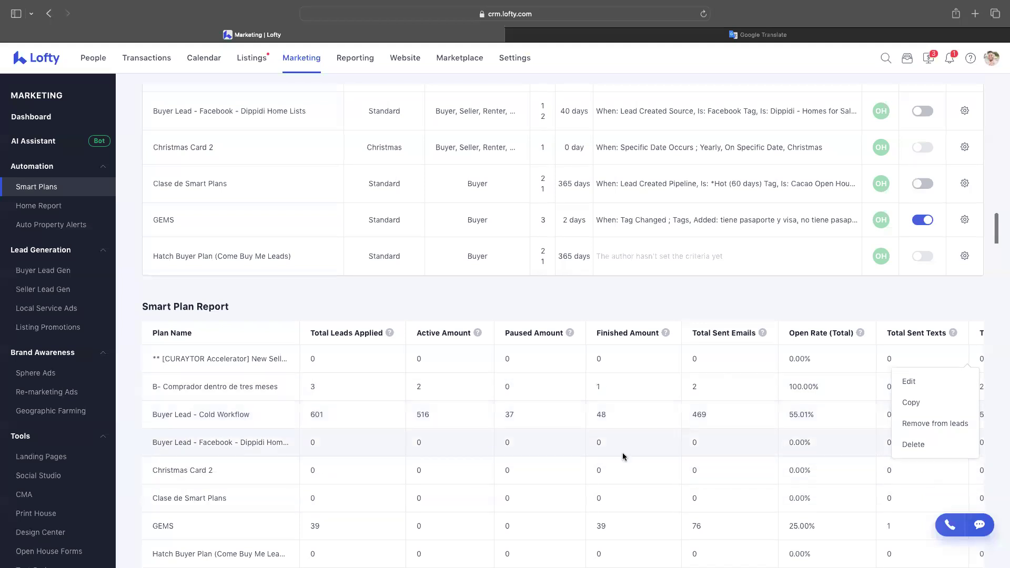
click(839, 307)
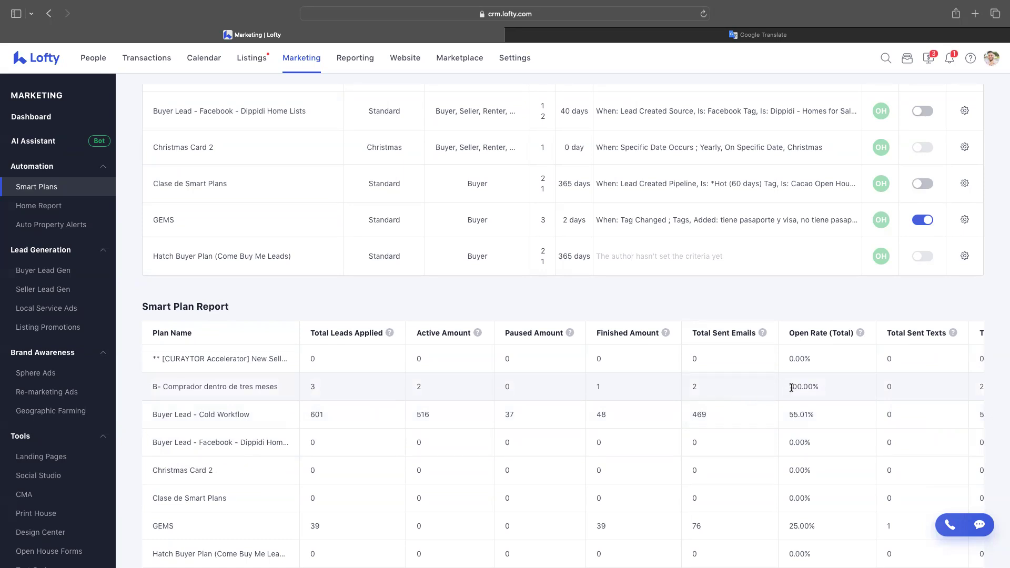
scroll(791, 388, up, 5)
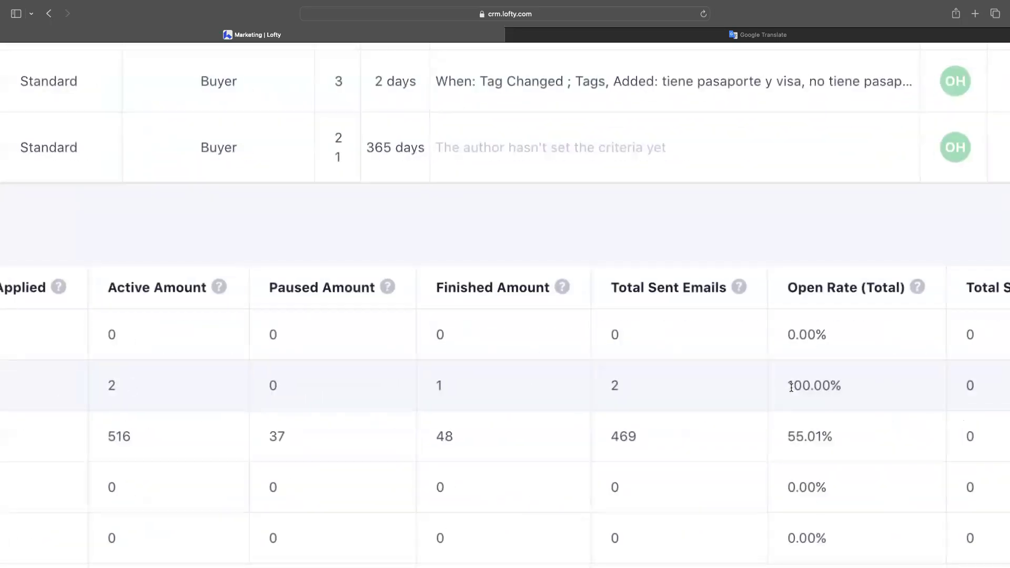
scroll(791, 388, right, 3)
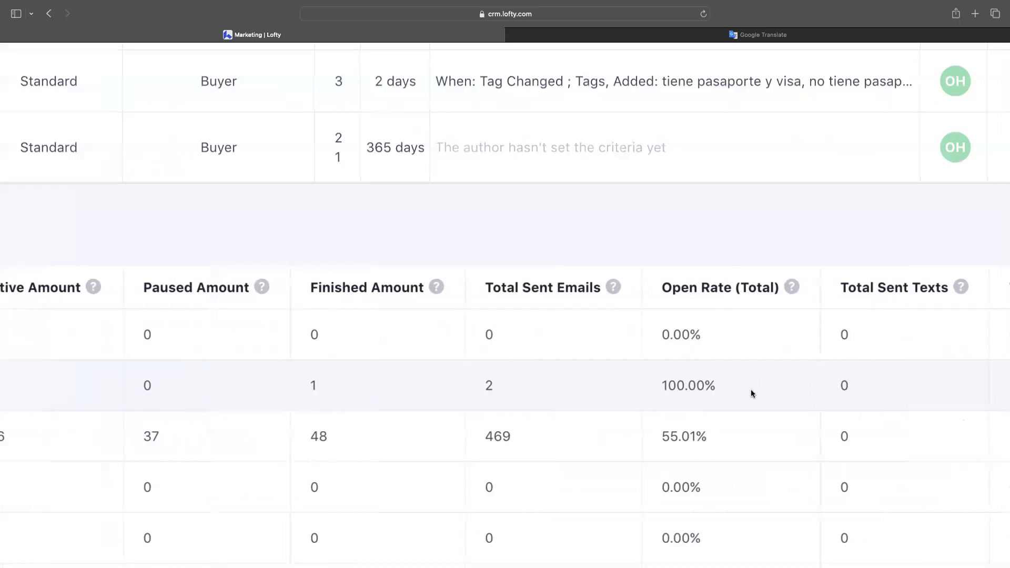
triple_click(679, 388)
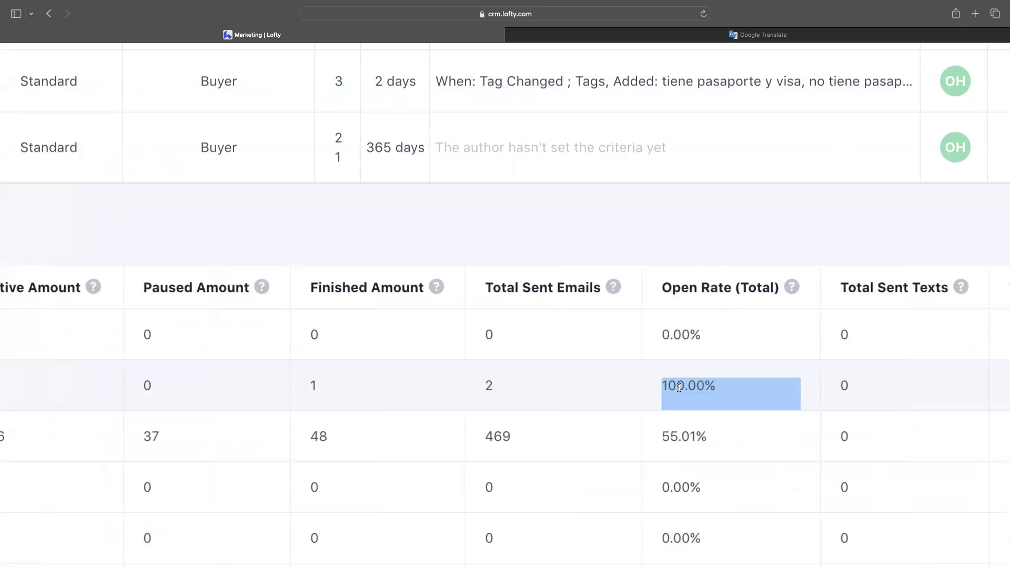
scroll(679, 388, down, 5)
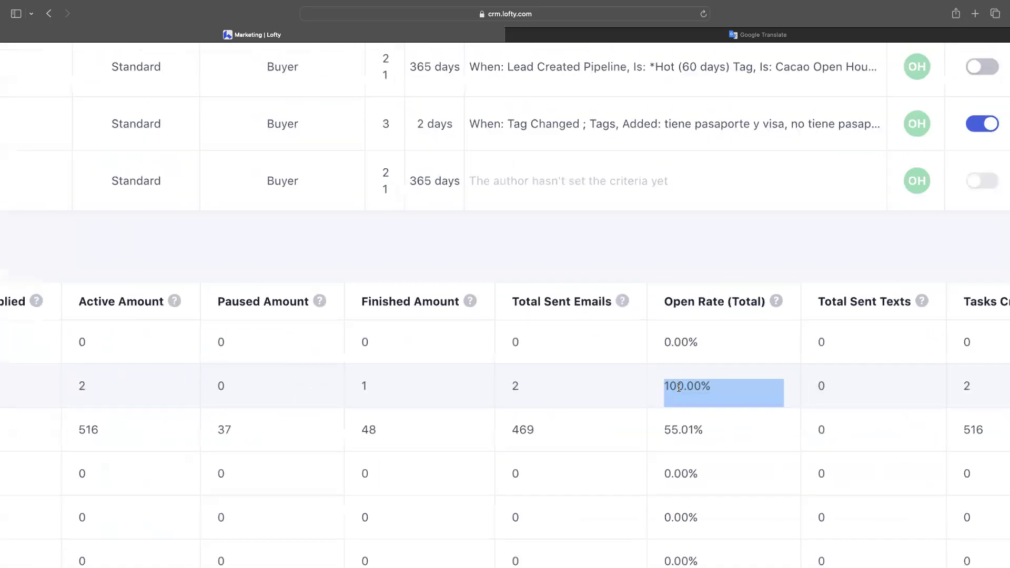
scroll(585, 426, left, 3)
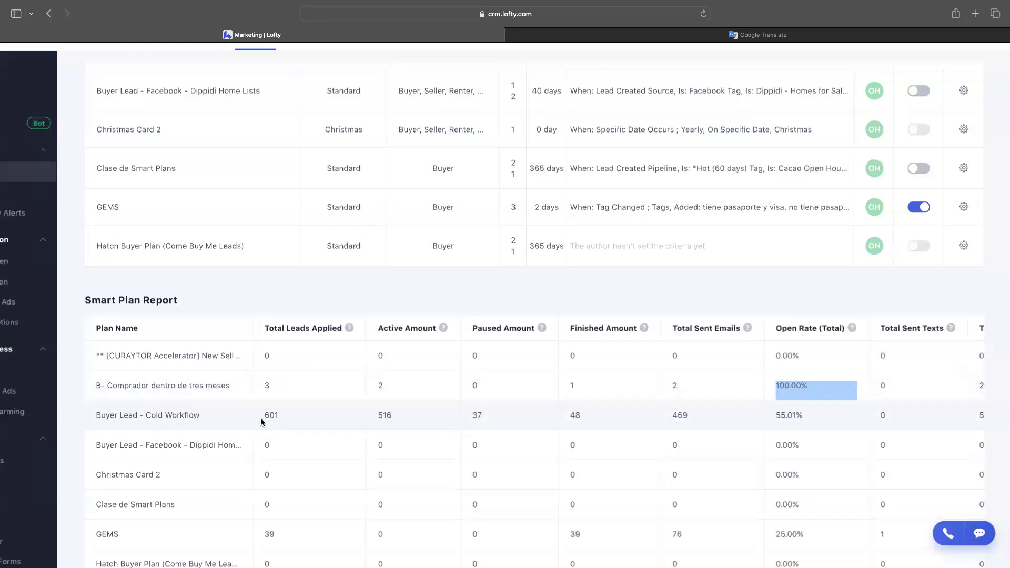
Step: Compare the applied leads and open rate of Buyer Lead - Cold Workflow with the GEMS plan's open rate
drag(264, 413, 283, 414)
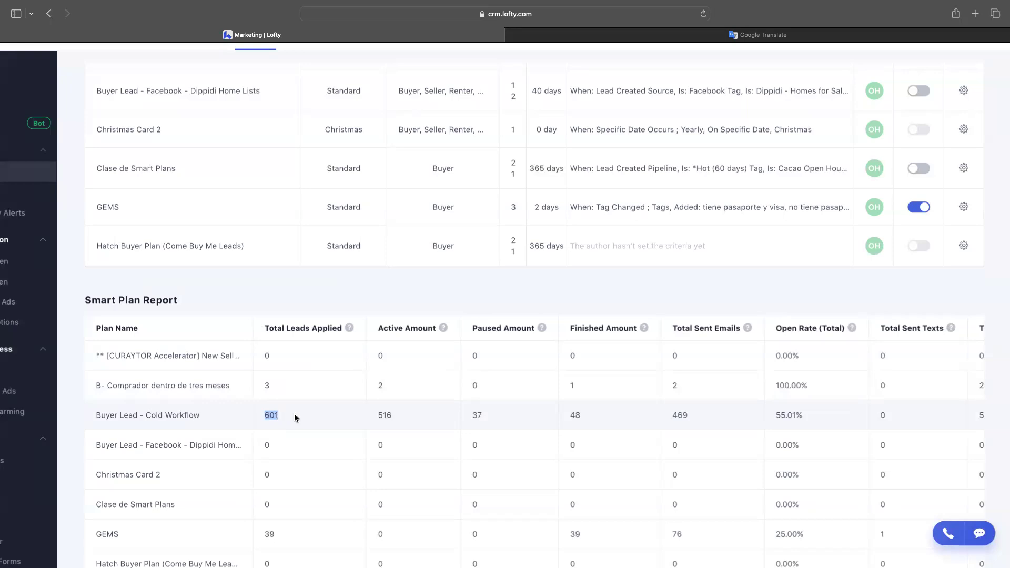
click(765, 418)
double_click(778, 415)
scroll(777, 415, down, 1)
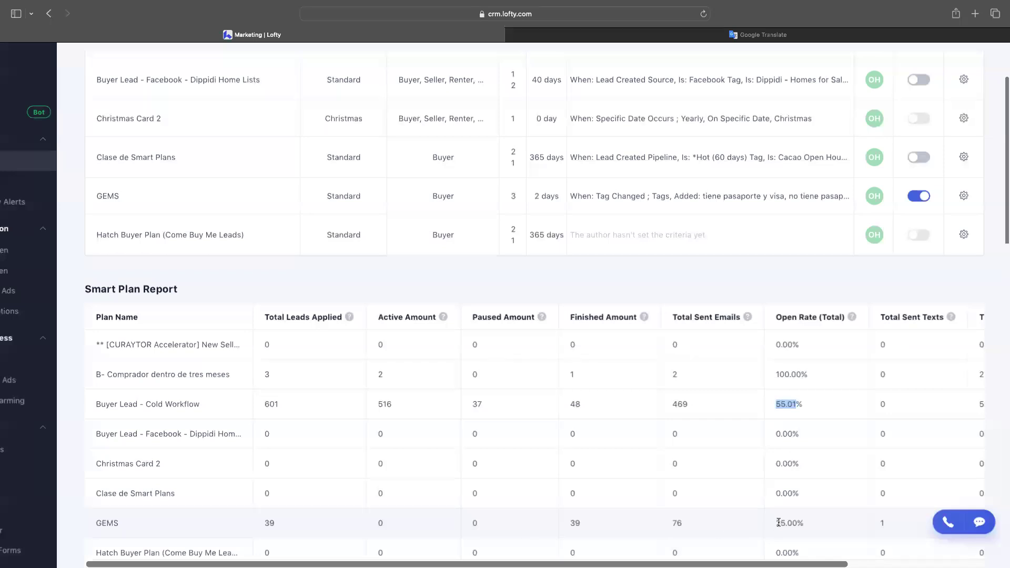
drag(778, 522, 802, 524)
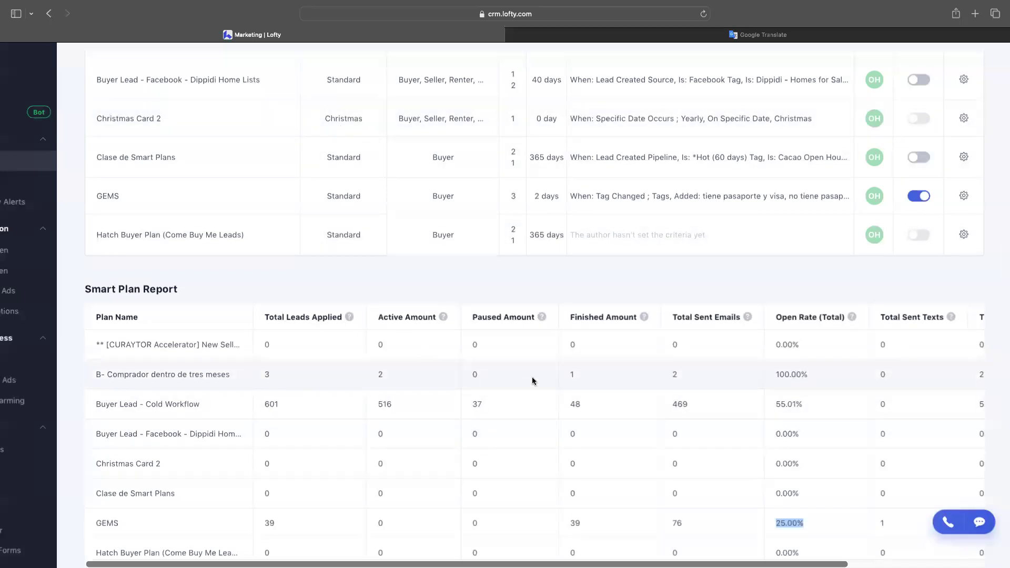
scroll(532, 377, up, 5)
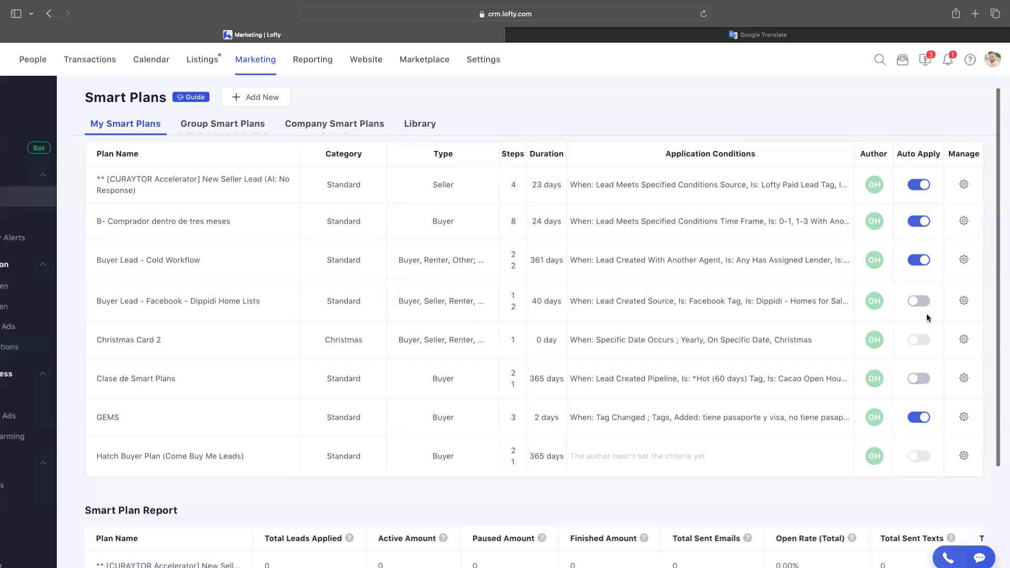
Step: Open the Clase de Smart Plans plan for editing and show its actions
click(963, 379)
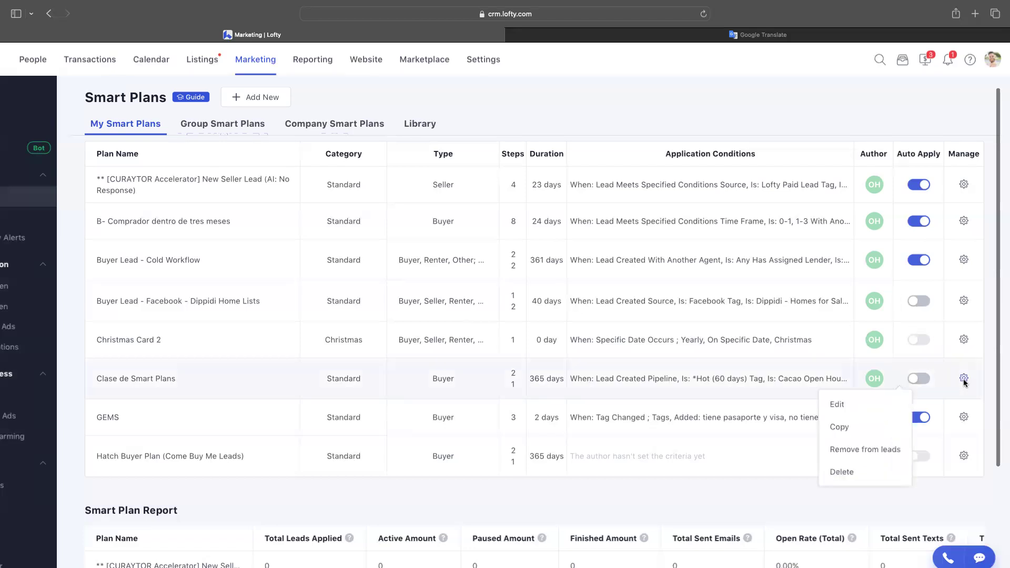
click(883, 403)
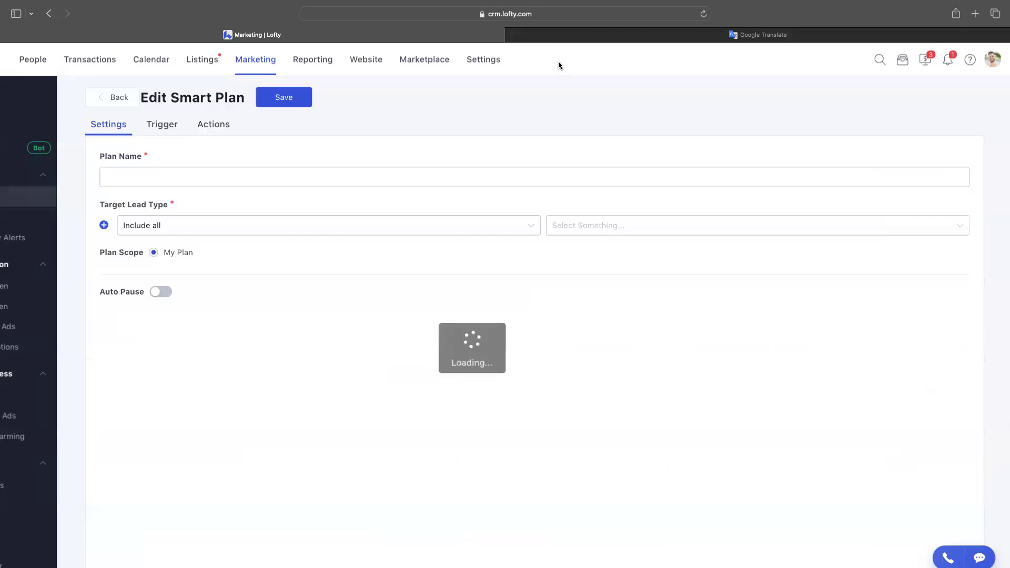
click(225, 125)
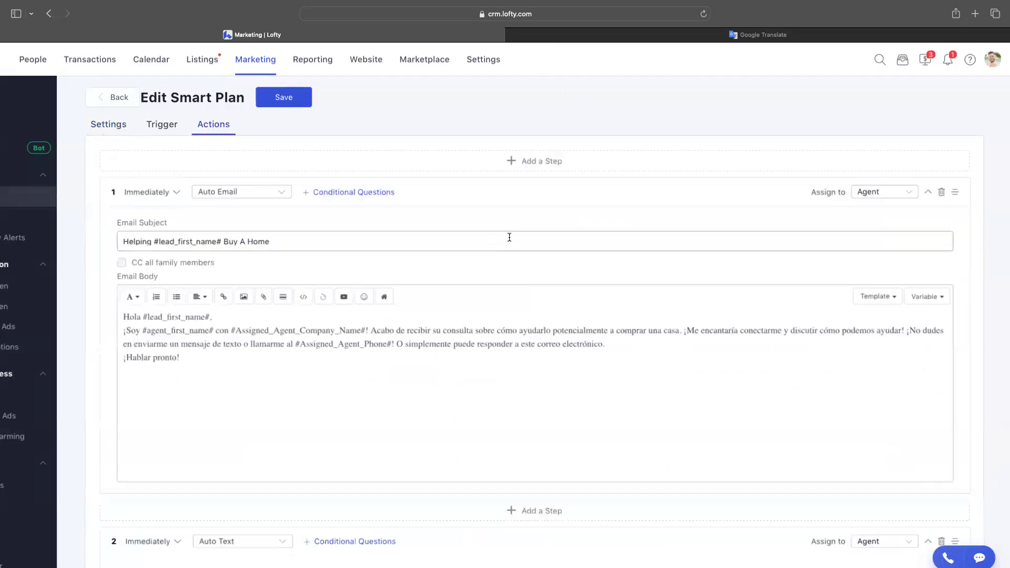
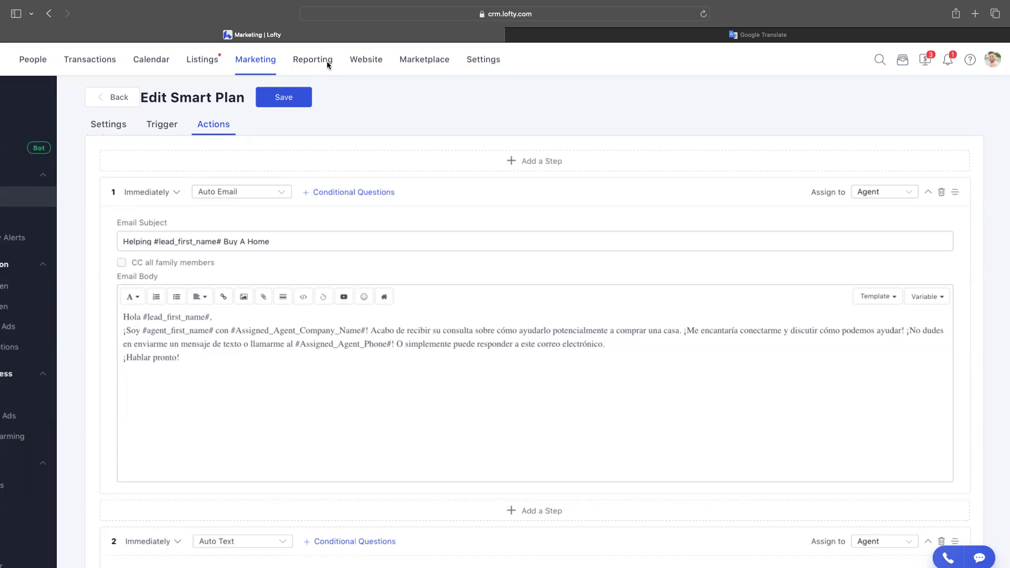
Step: Check the action types offered for the first action and add a blank auto email step ahead of it
click(273, 193)
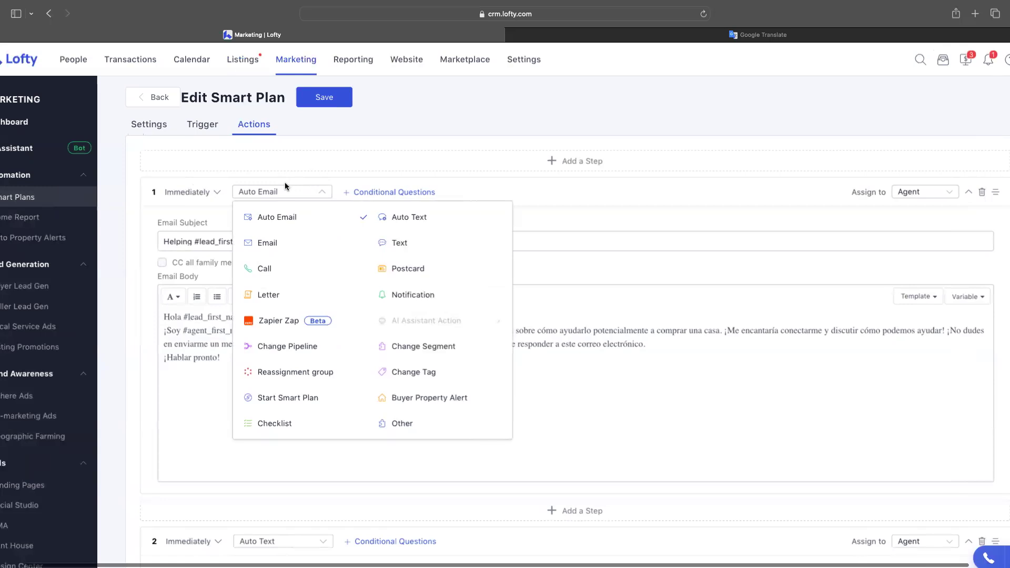
click(359, 169)
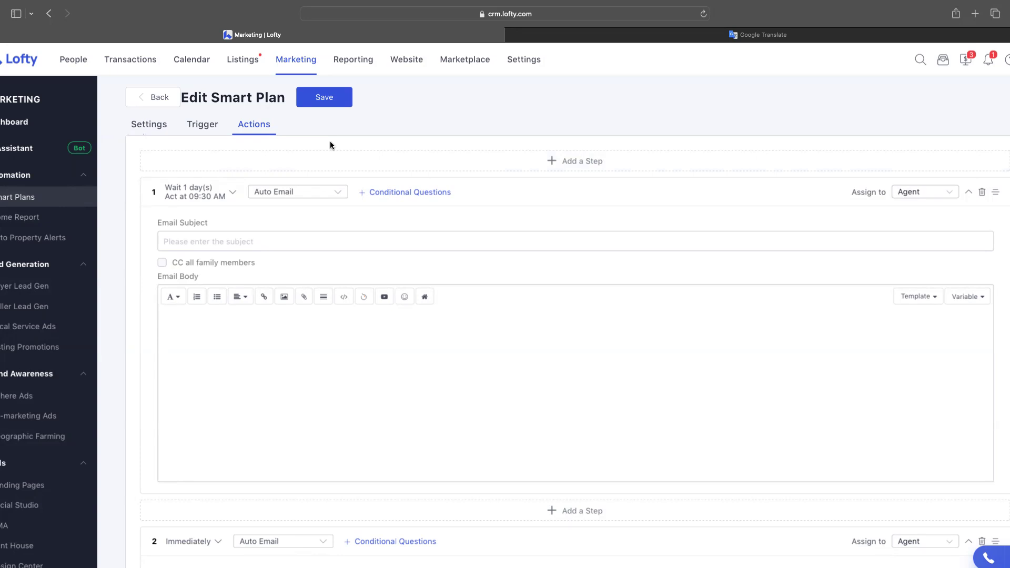
click(335, 353)
Step: Leave the plan editor and open Social Studio
scroll(32, 489, left, 2)
scroll(33, 489, down, 1)
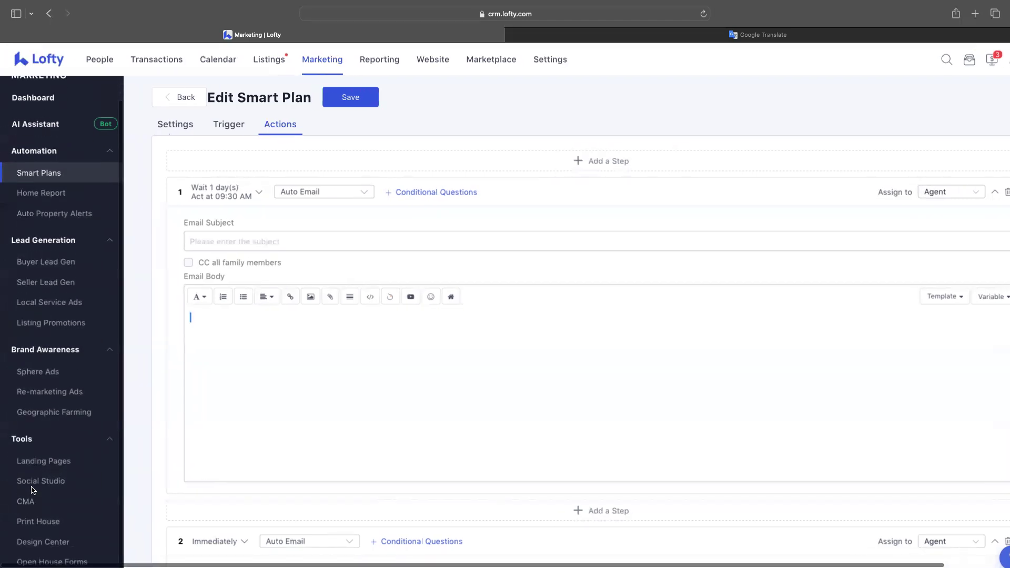
click(33, 483)
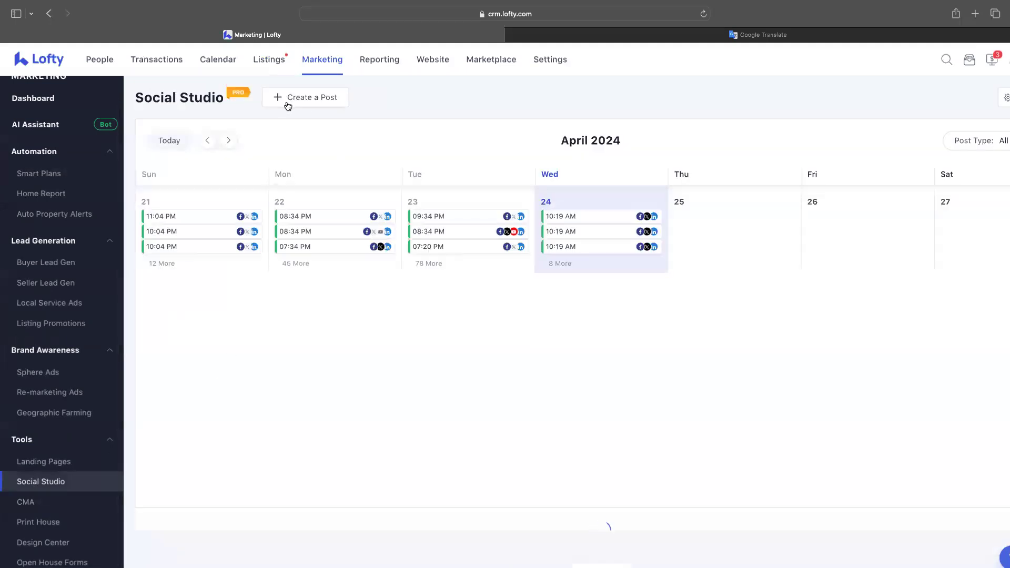
Step: Draft a social post from the blog article "Protect Your Investment with the Inspection Contingency Clause"
click(319, 97)
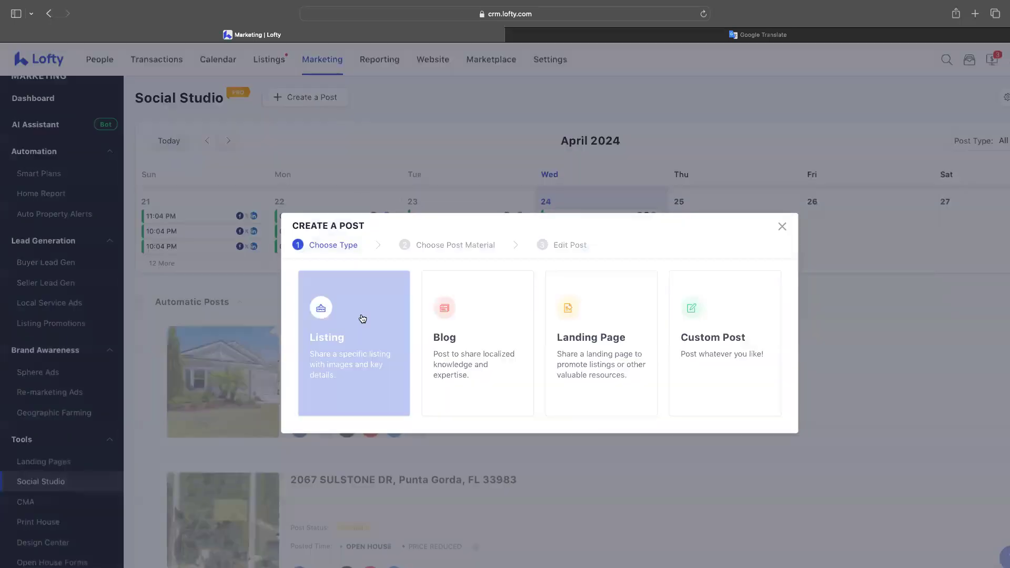
click(449, 323)
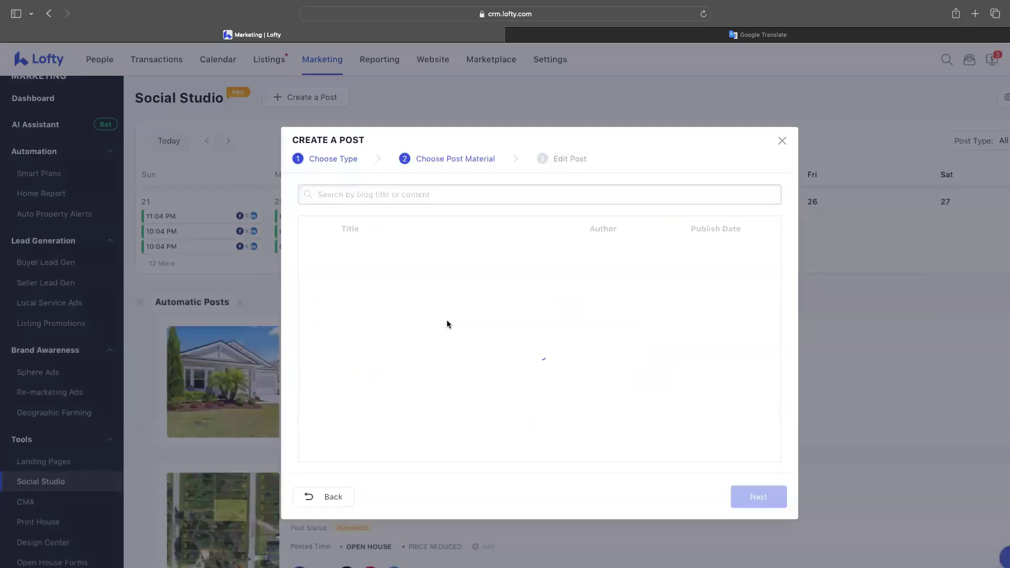
click(315, 289)
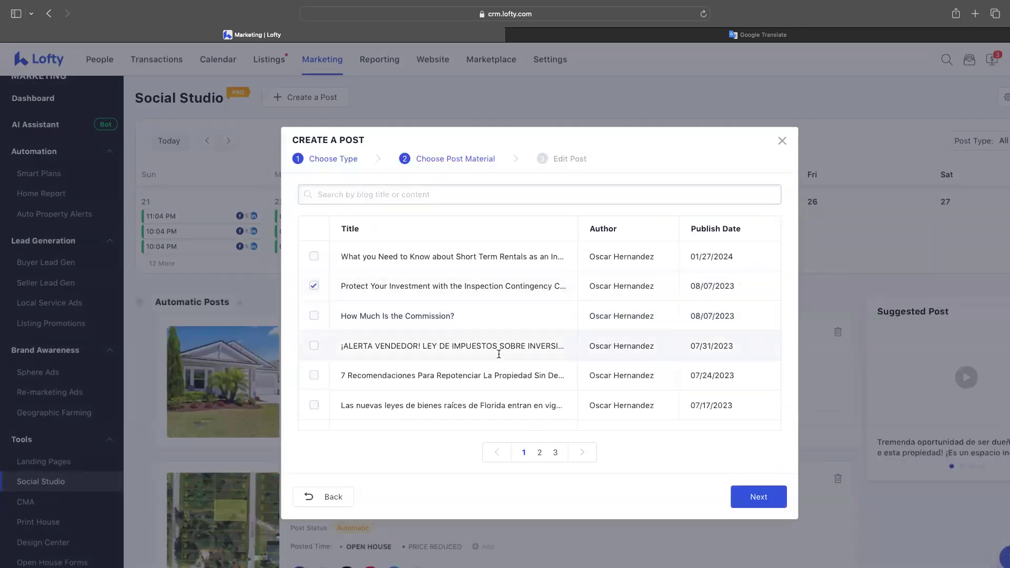
click(752, 495)
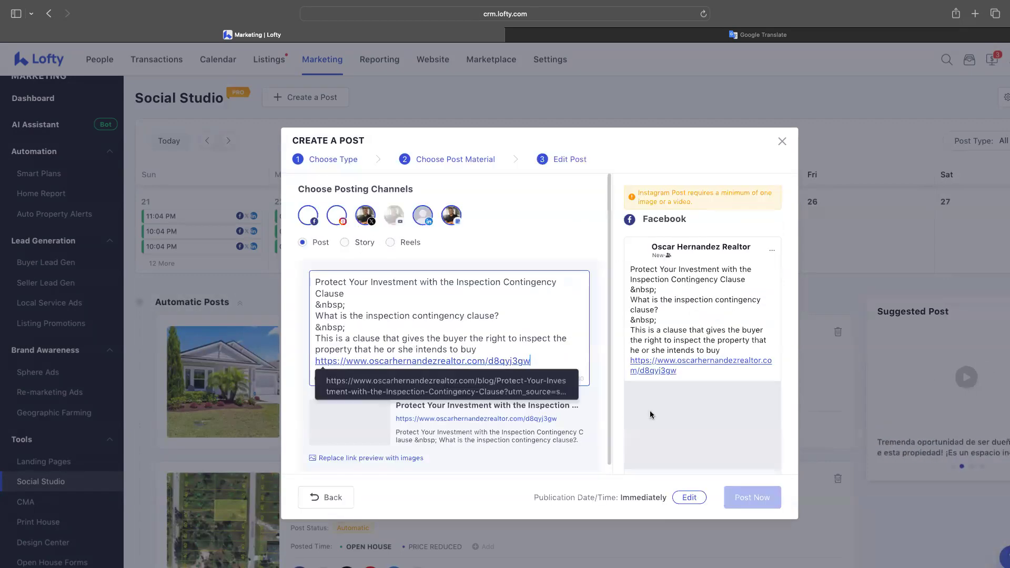
Step: Try scheduling the blog post's publication for April 30, 2024, and discard the draft
click(689, 497)
click(736, 400)
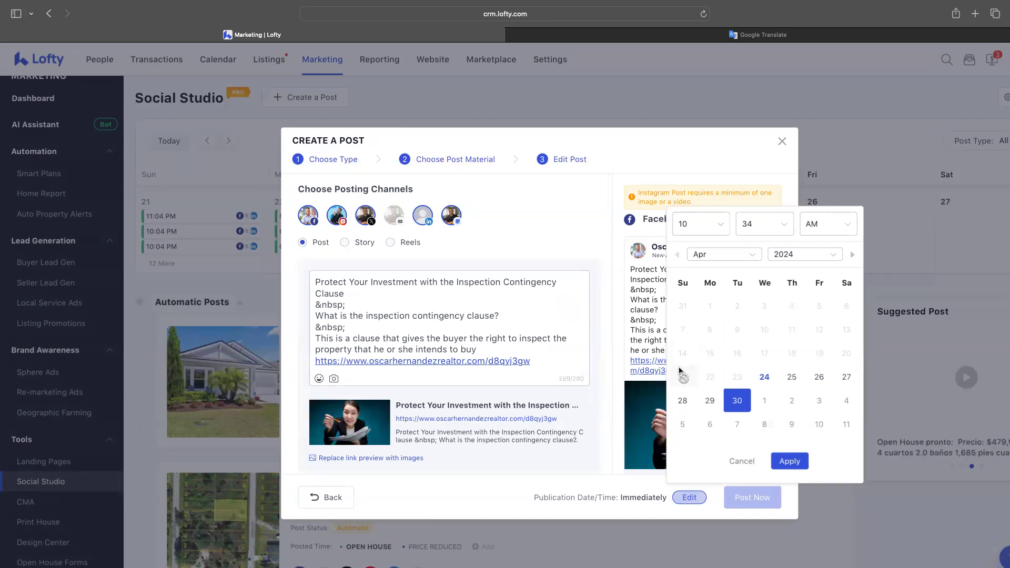
click(782, 141)
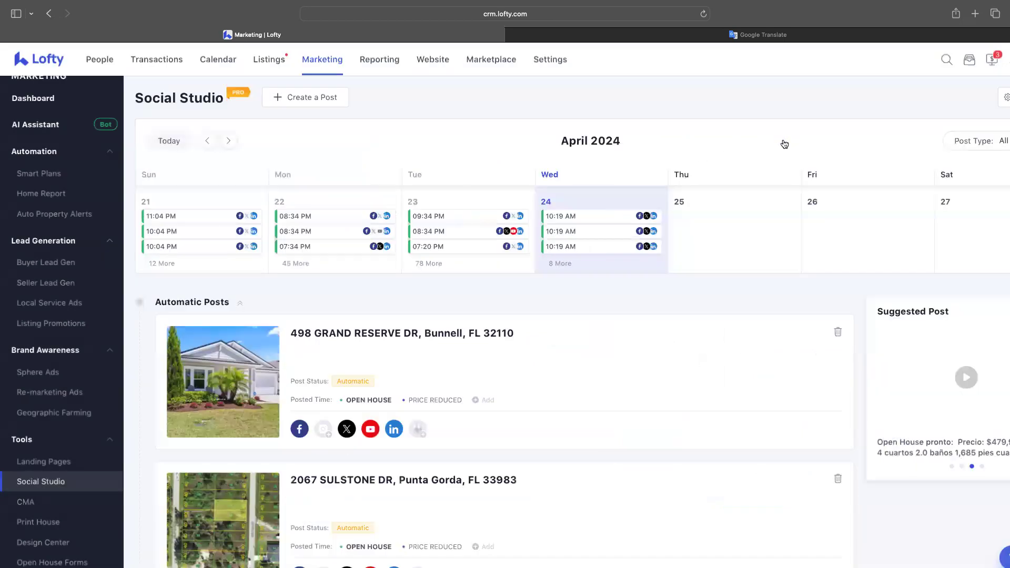
Step: Draft a social post from the landing page "New Page(1)" and discard it
click(318, 98)
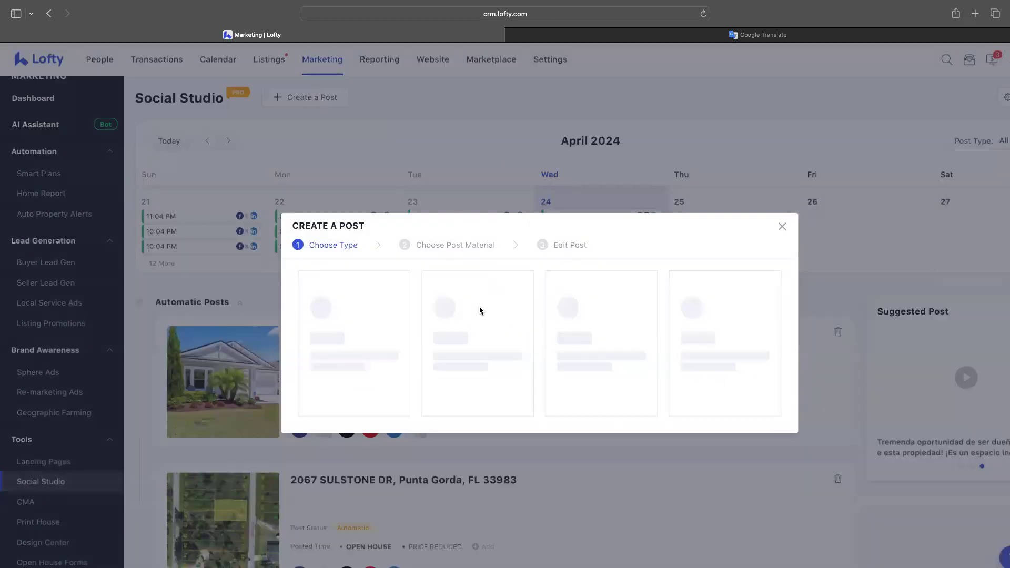
click(607, 342)
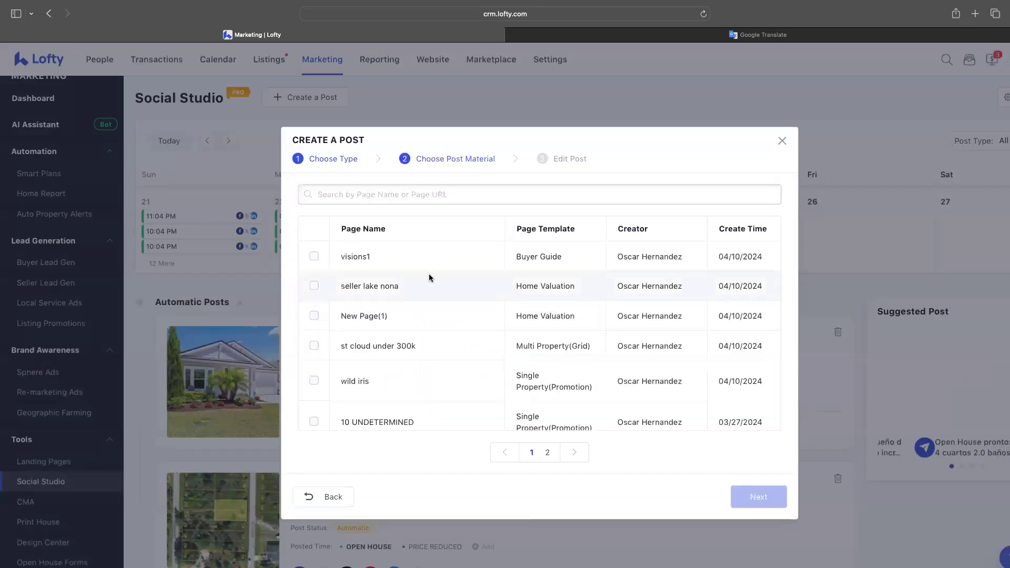
click(314, 316)
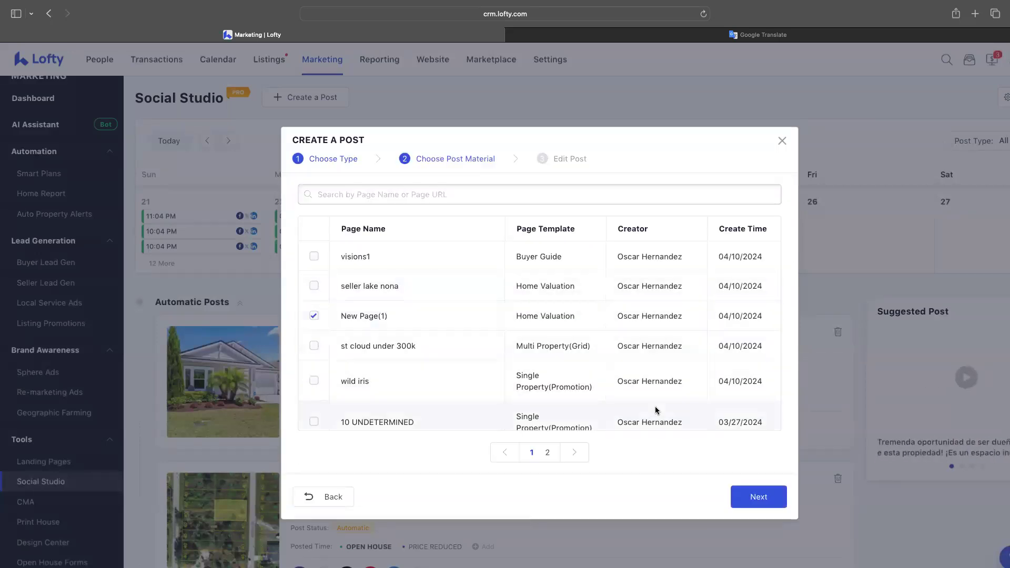
click(745, 496)
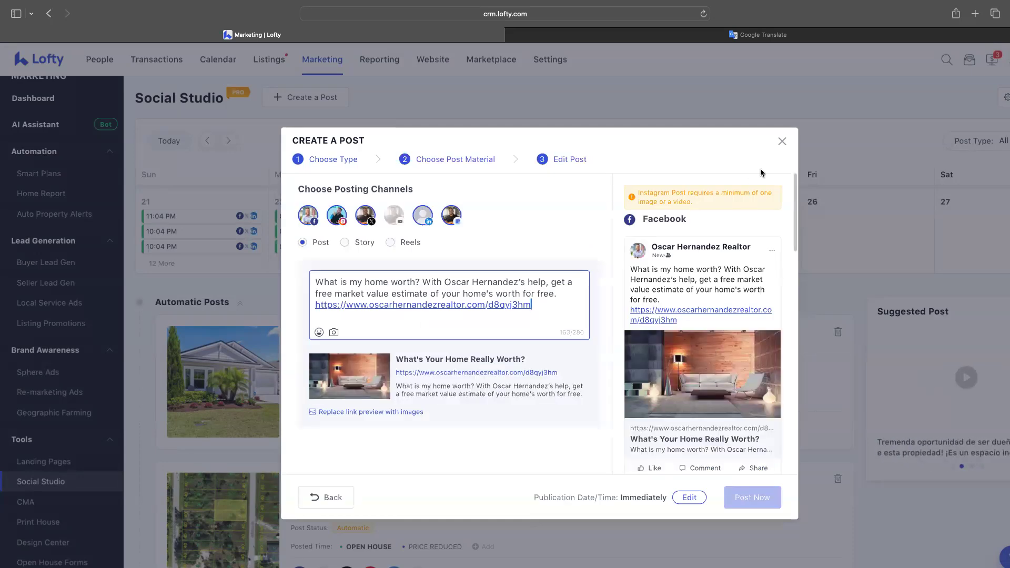
click(782, 141)
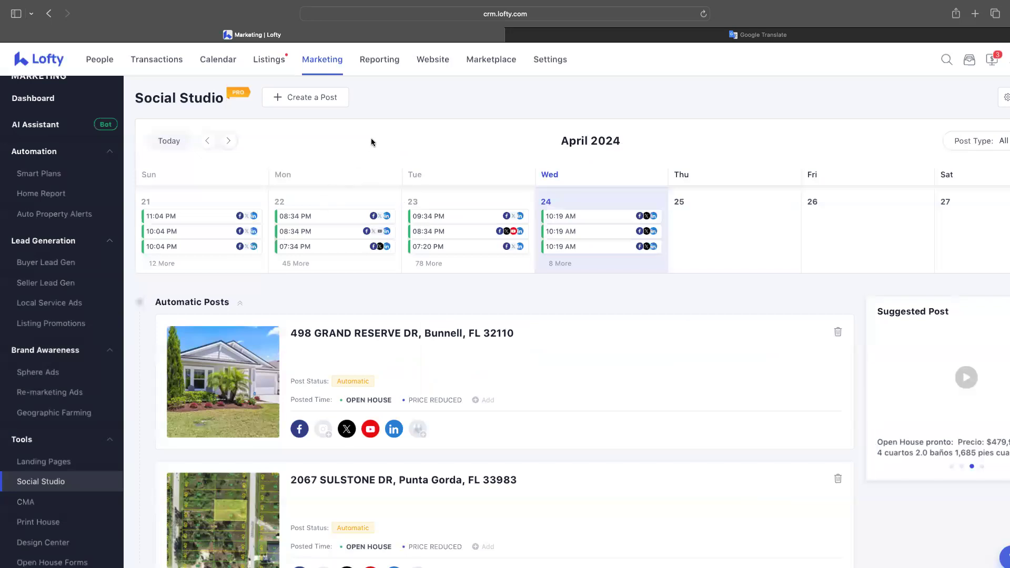
scroll(371, 142, left, 5)
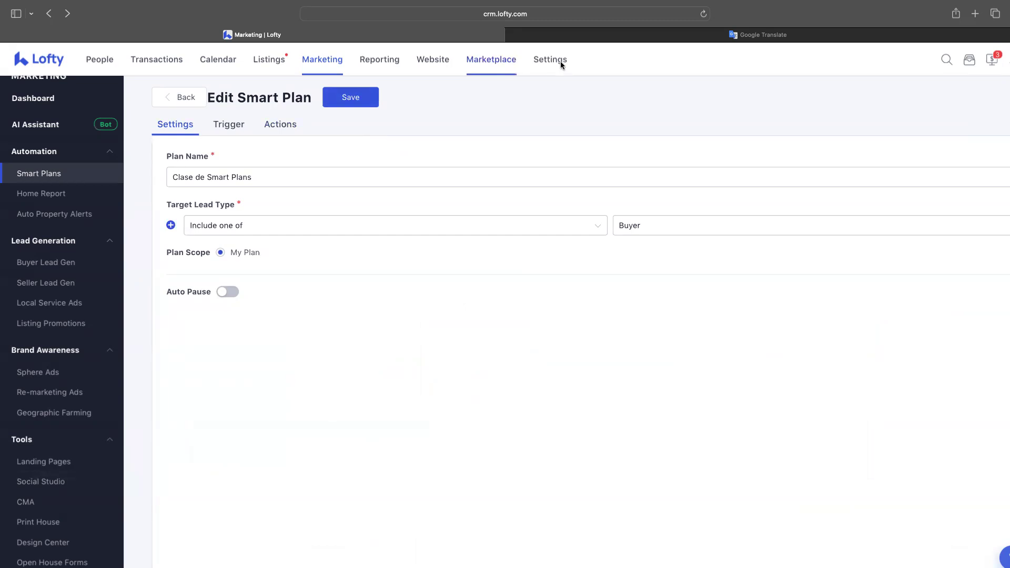
scroll(668, 109, right, 5)
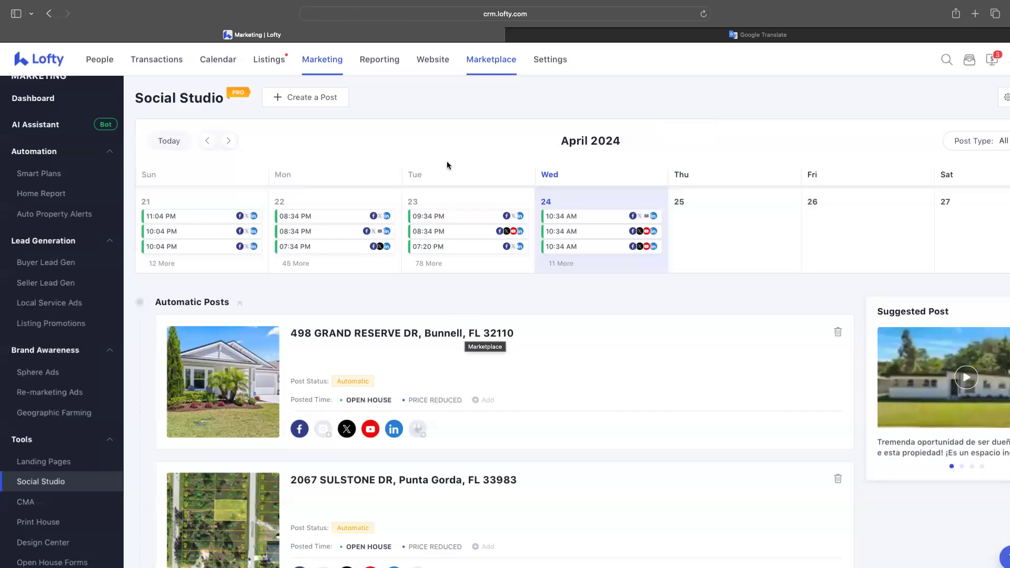
Step: Draft another social post from the blog article "Protect Your Investment with the Inspection Contingency Clause"
click(307, 103)
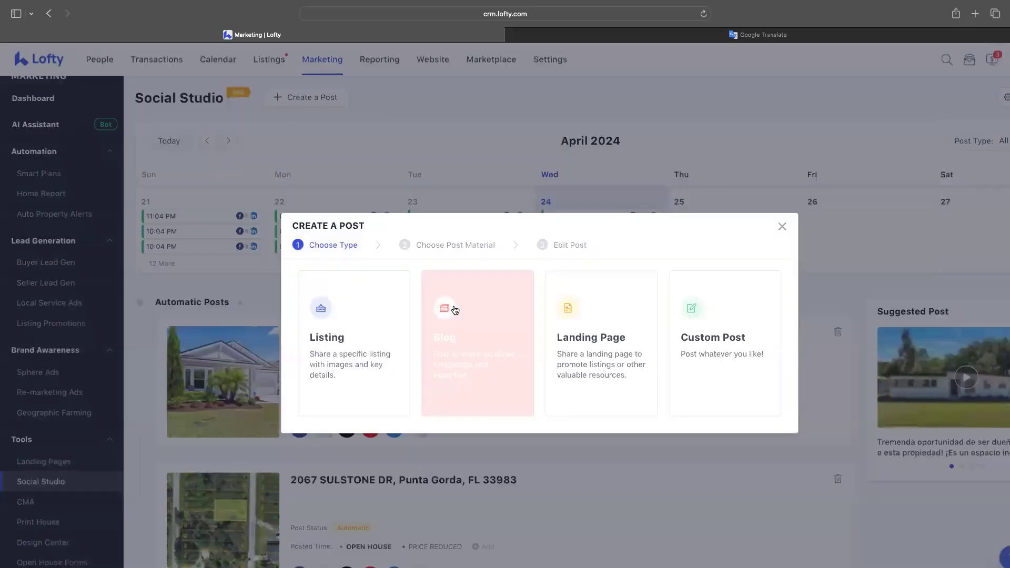
click(442, 305)
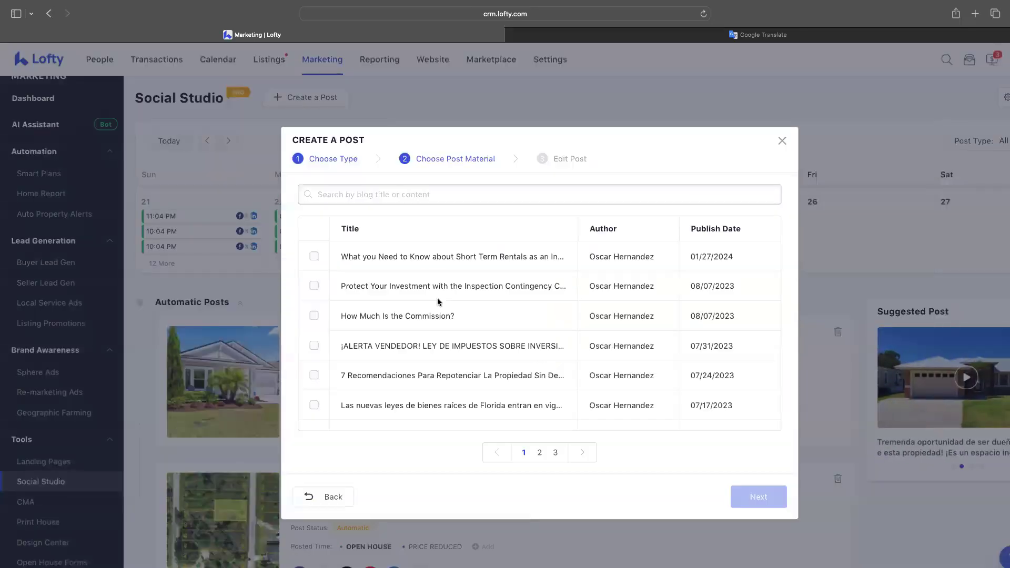
click(314, 286)
click(758, 499)
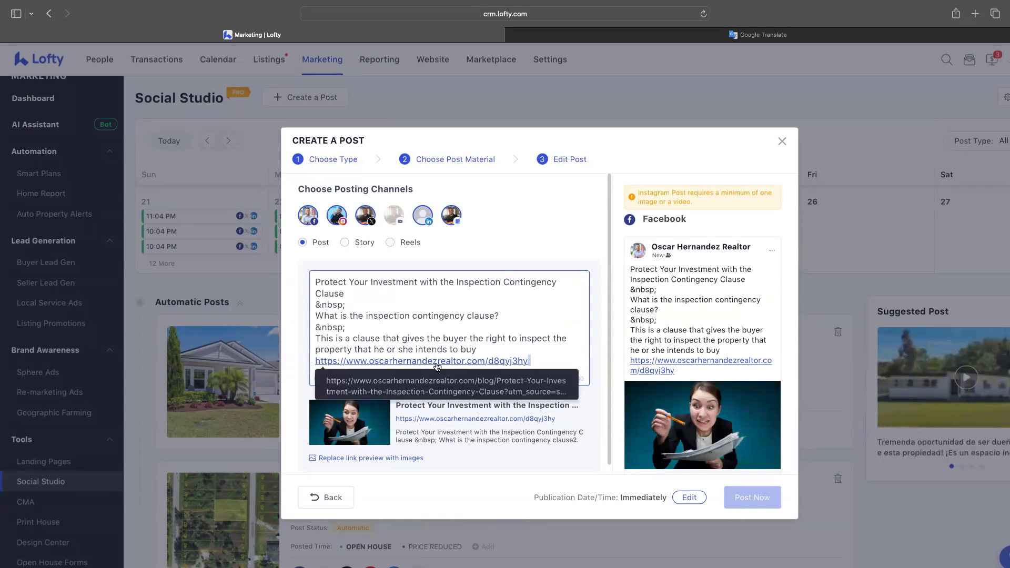
drag(530, 362, 409, 321)
click(410, 305)
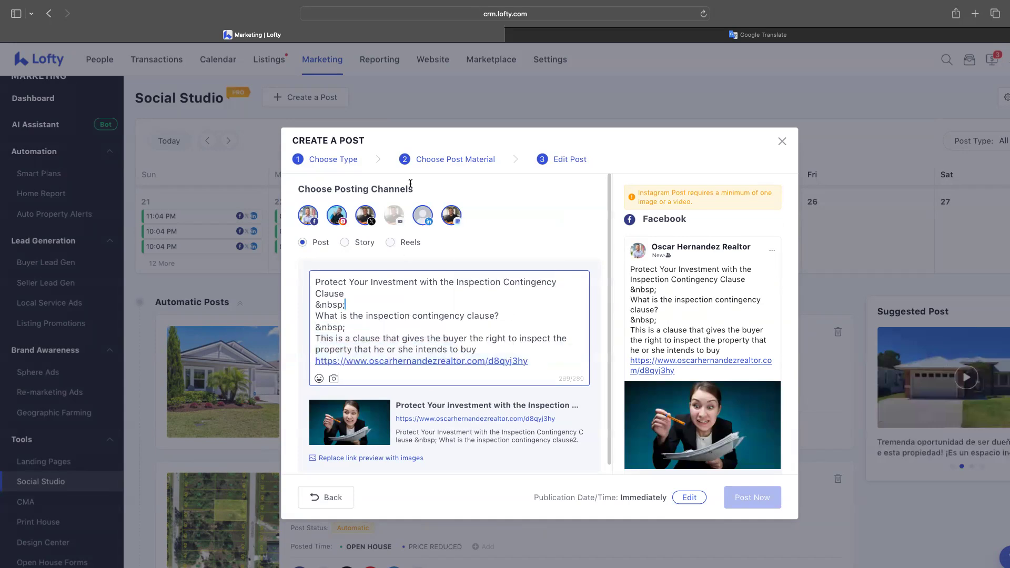
Step: Try excluding LinkedIn and the last connected channel from the blog post's posting channels, and discard the draft
click(424, 214)
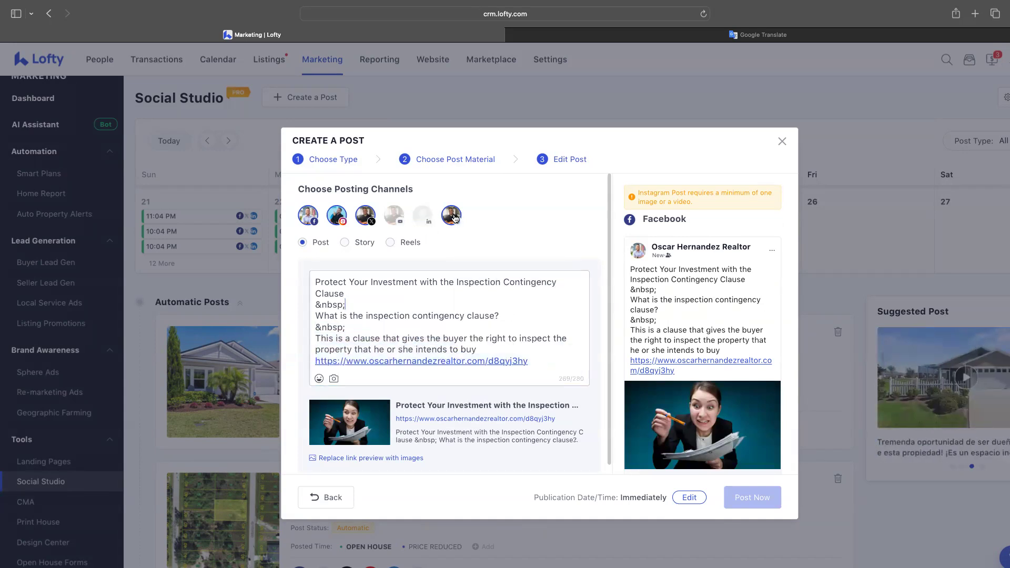
click(427, 219)
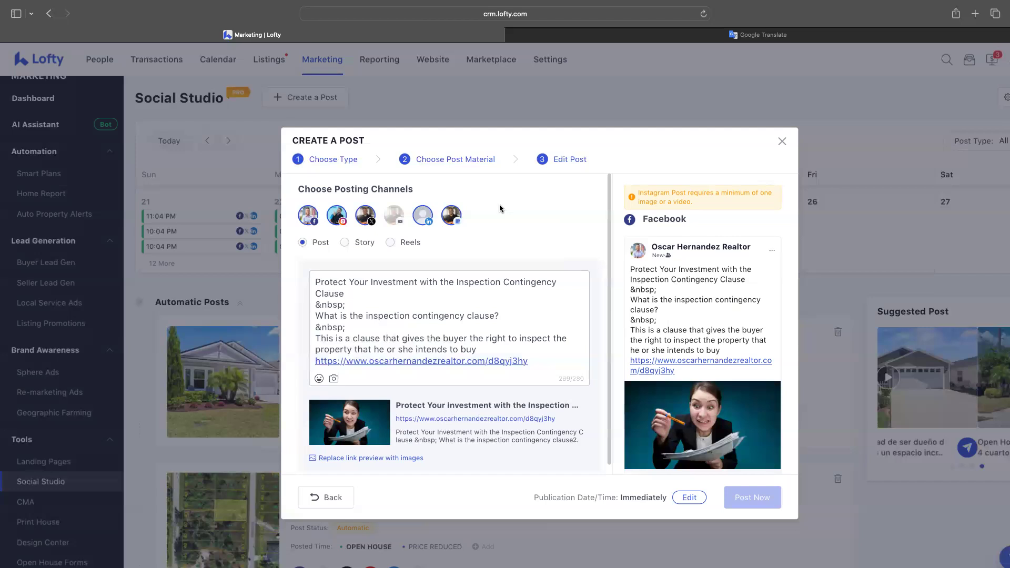
click(451, 215)
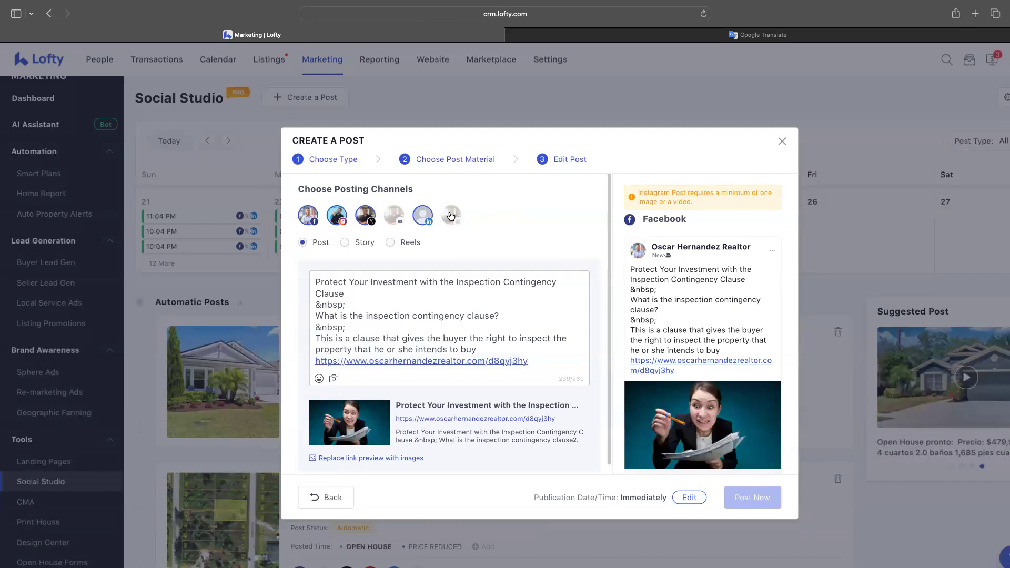
click(427, 215)
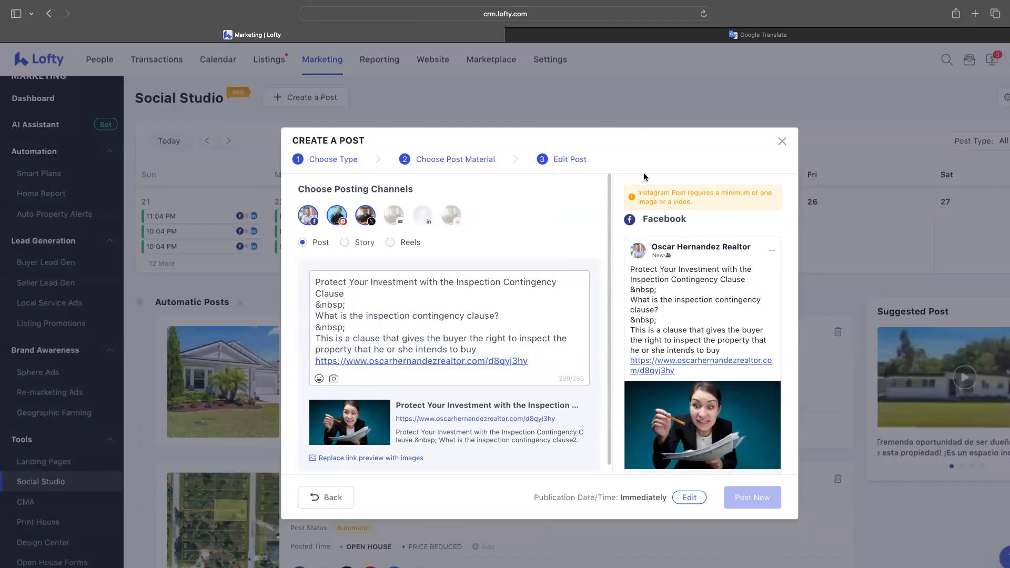
click(782, 142)
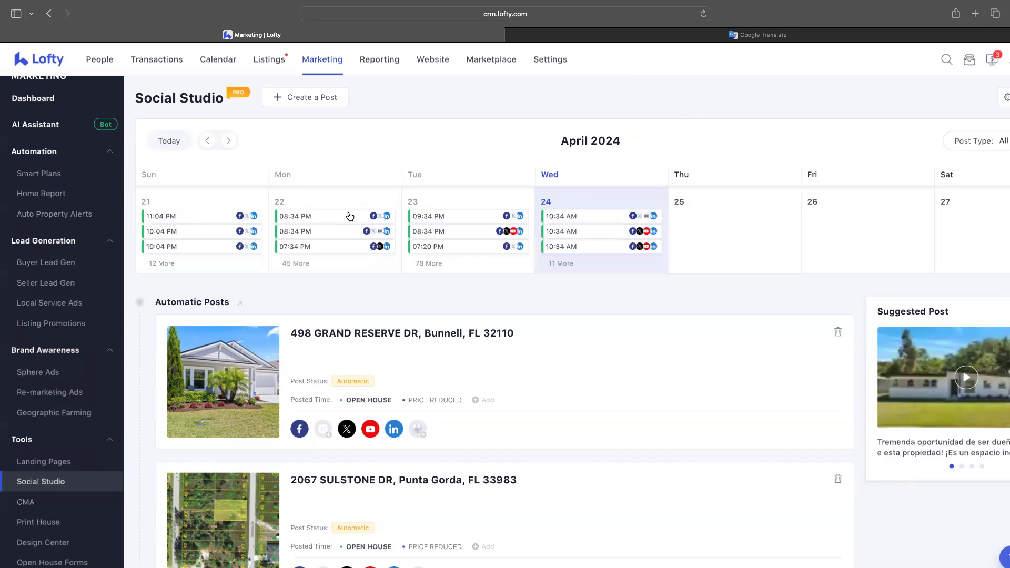
Step: Open the first lead in the People list and review the Smart Plans applied to it
scroll(228, 174, left, 5)
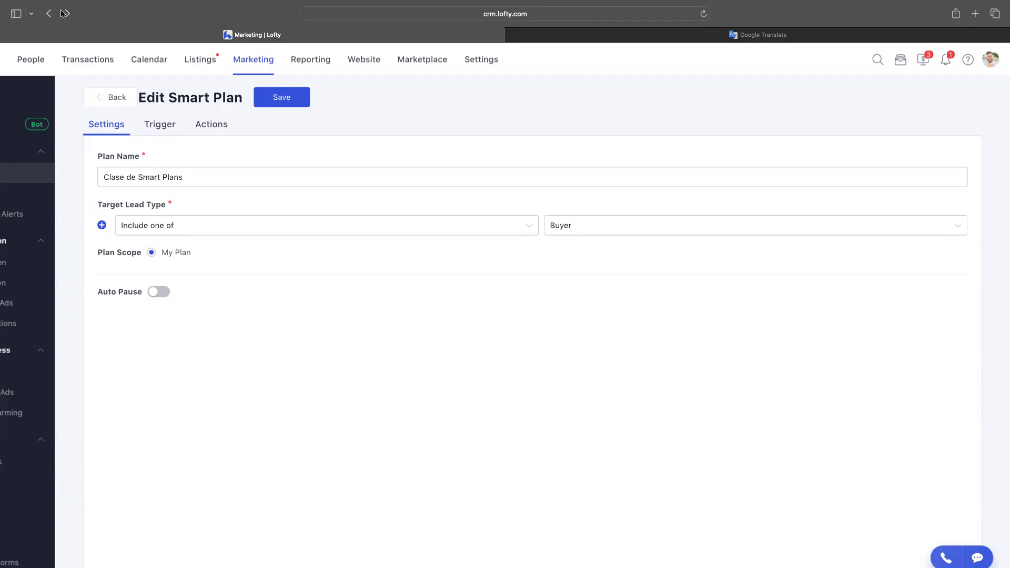
click(32, 60)
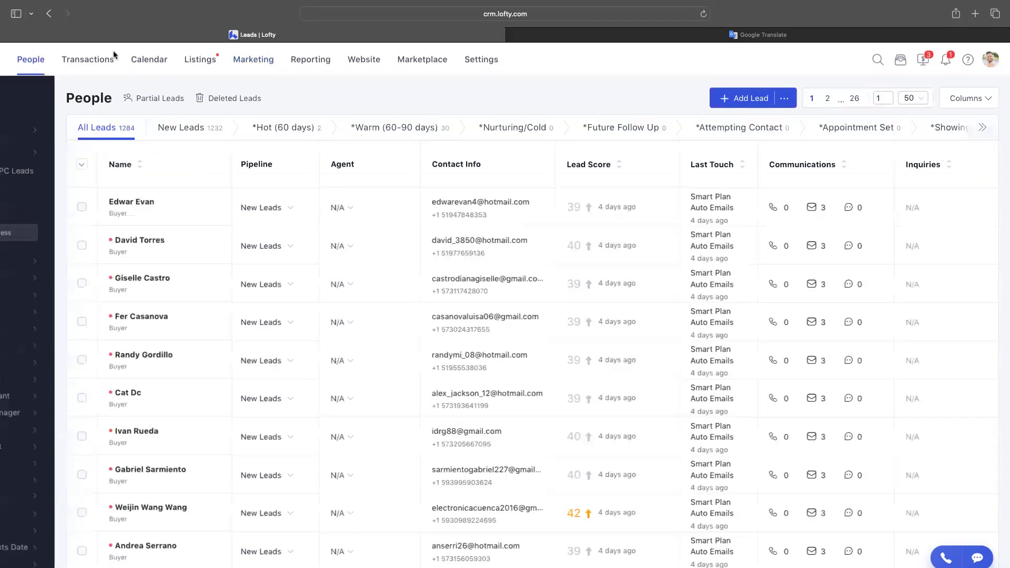
click(149, 202)
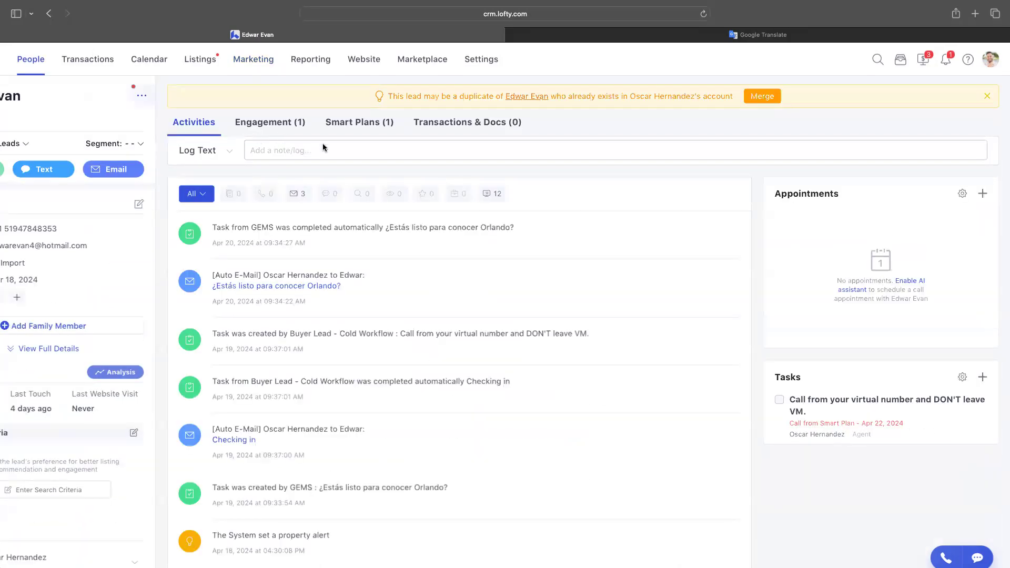
click(370, 122)
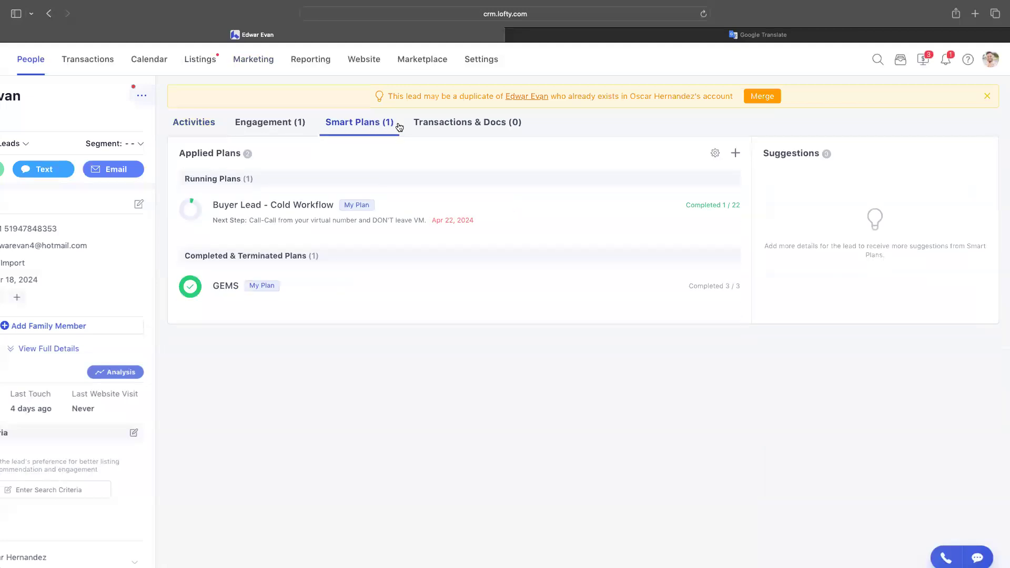
scroll(431, 205, down, 2)
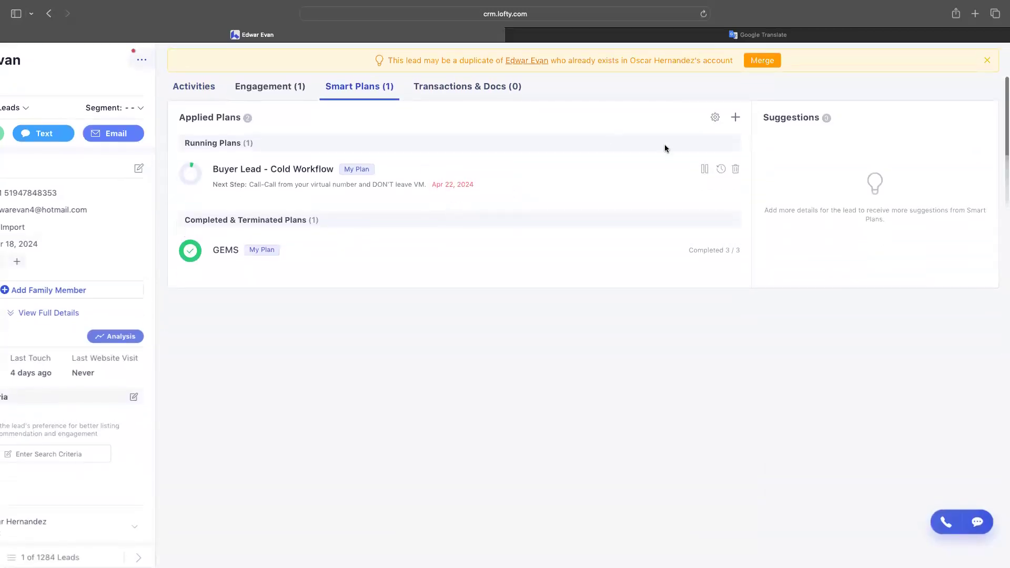
Step: Try to delete the running "Buyer Lead - Cold Workflow" plan from the lead, decline, and return to the leads list
click(735, 169)
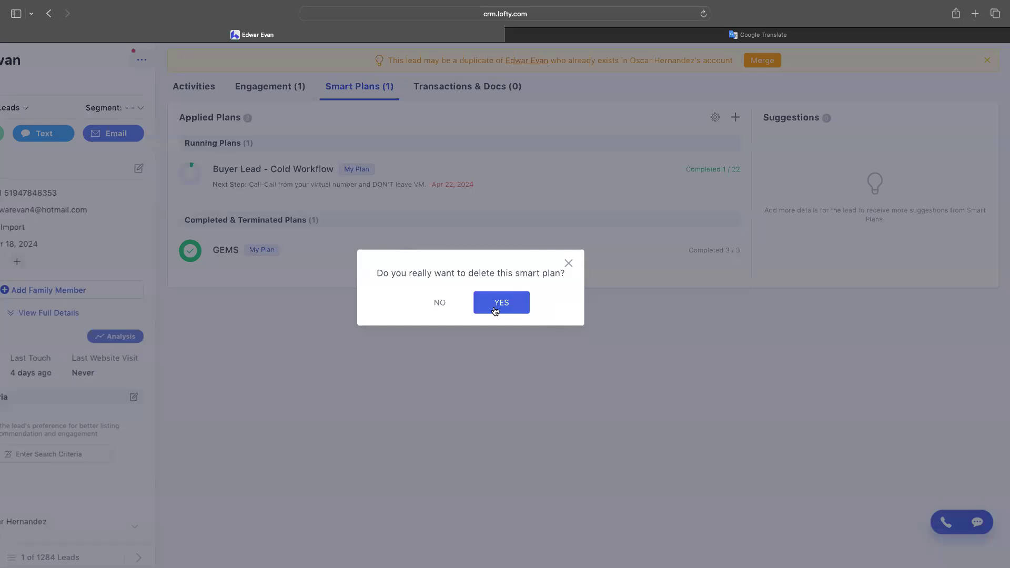
click(440, 303)
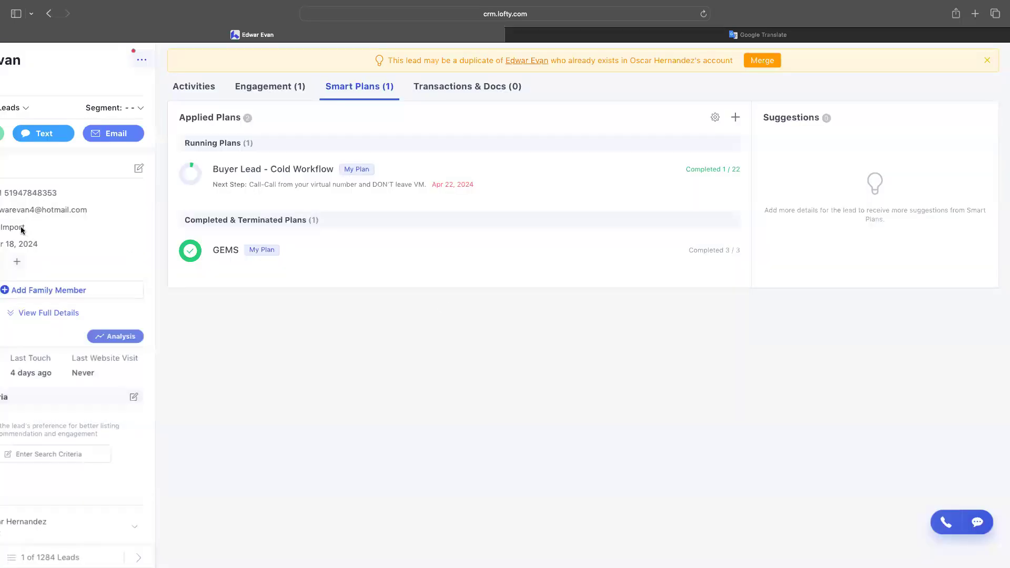
scroll(271, 174, left, 10)
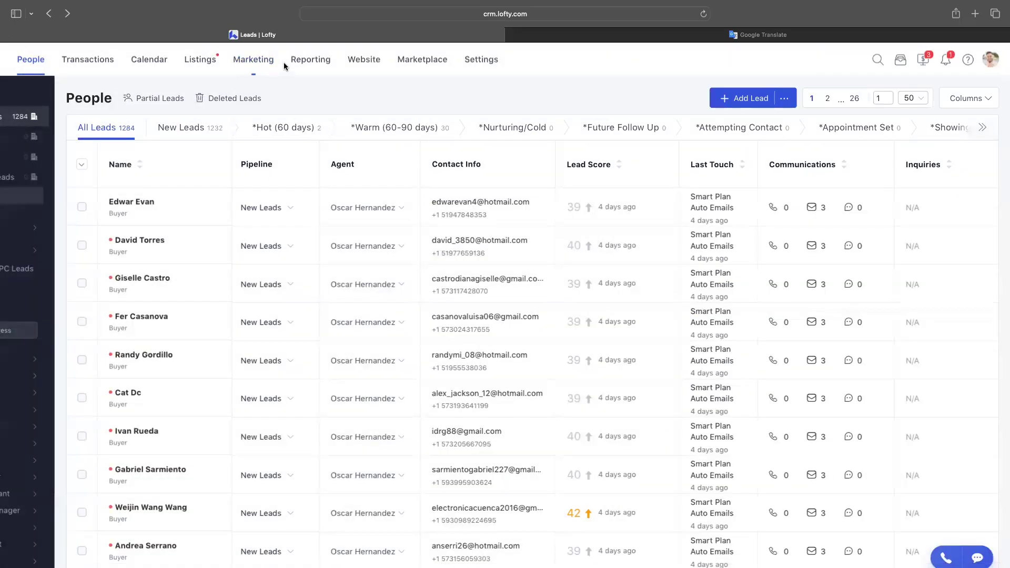
Step: Start a new Smart Plan in the Standard Plan category
click(248, 59)
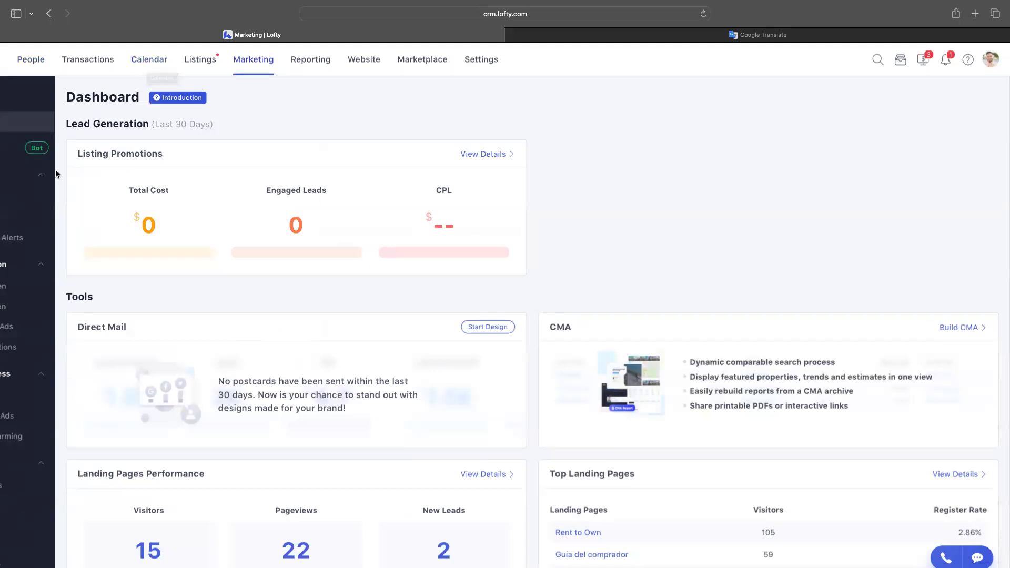
scroll(21, 176, left, 3)
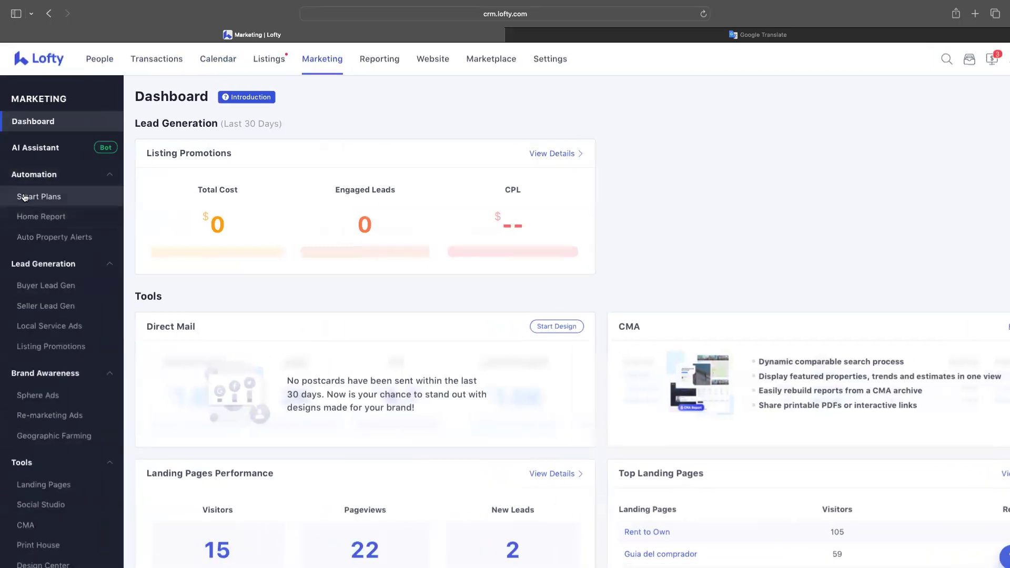
click(24, 197)
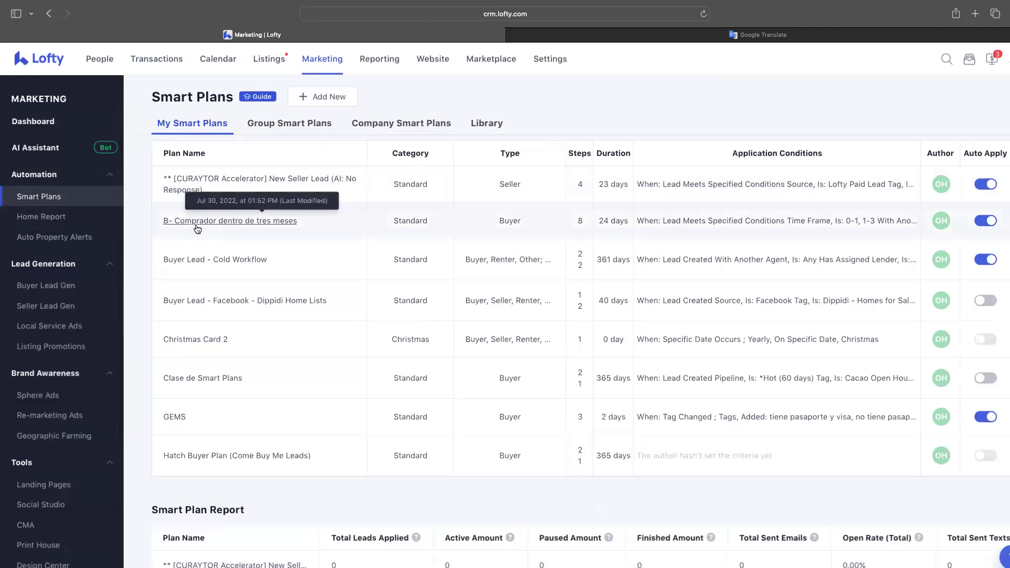
click(327, 98)
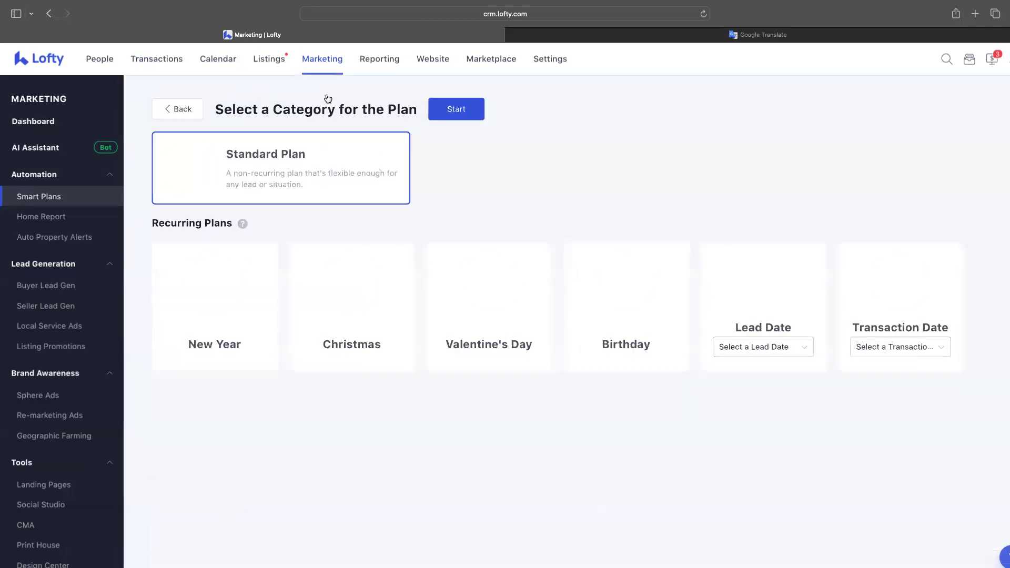
click(471, 99)
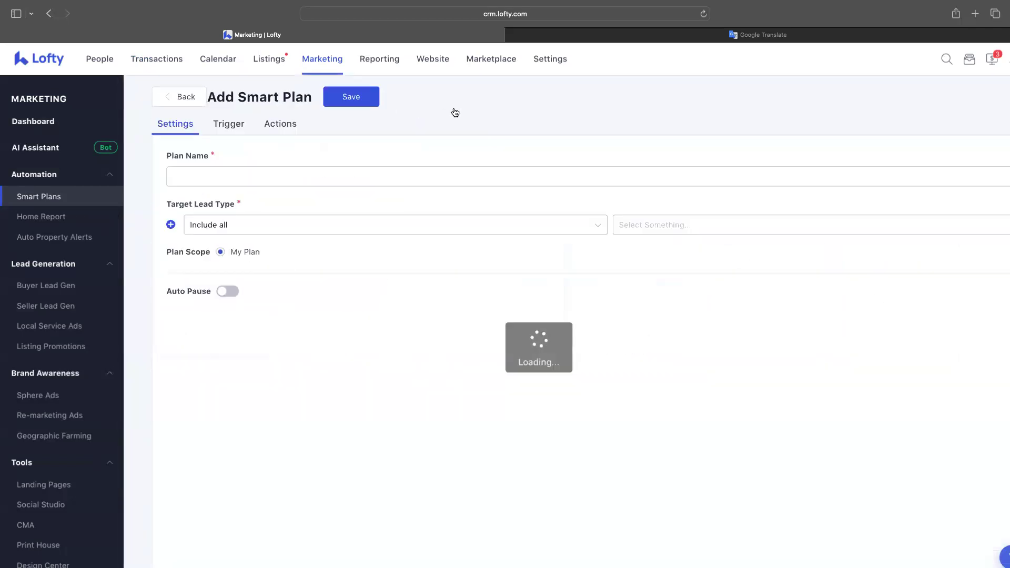
Step: Choose the Lead Created trigger for the new plan with the condition Pipeline is New Leads
click(229, 126)
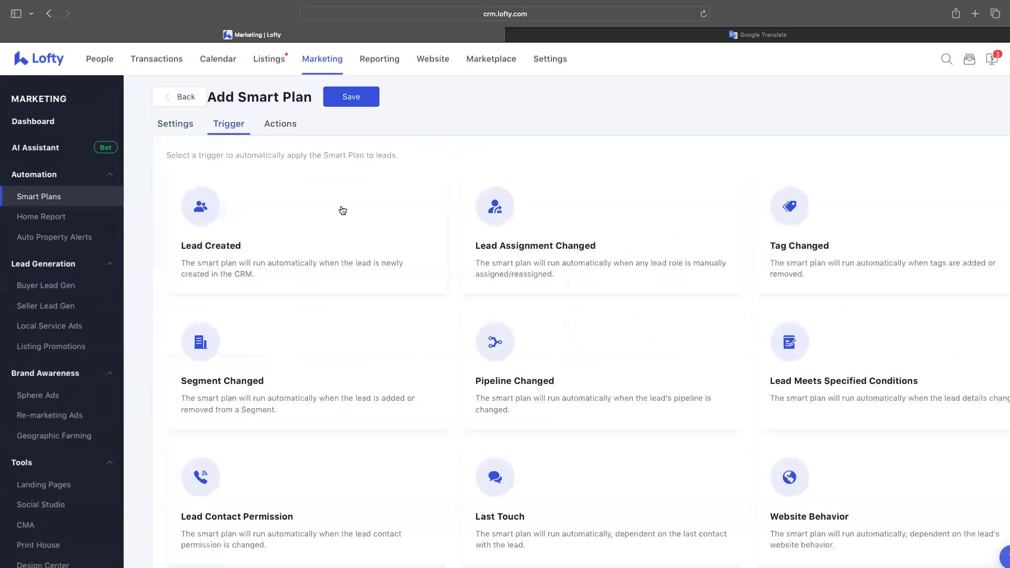
click(227, 232)
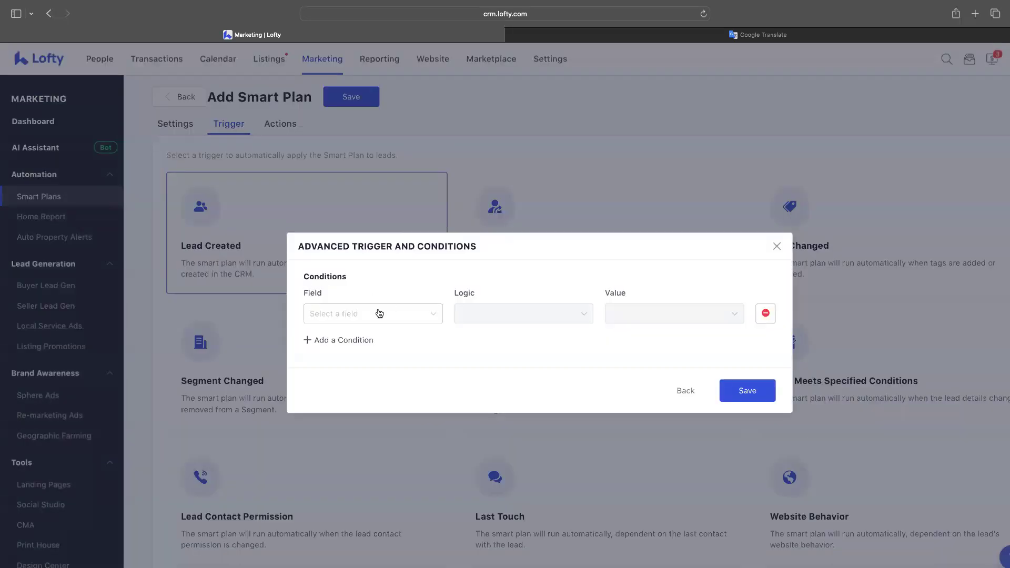
click(380, 316)
click(333, 337)
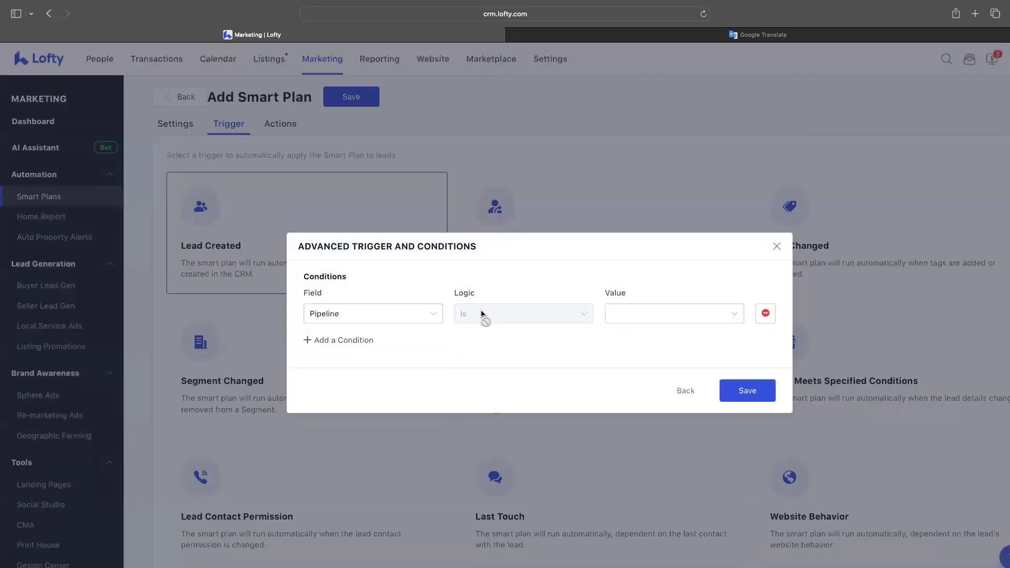
click(626, 314)
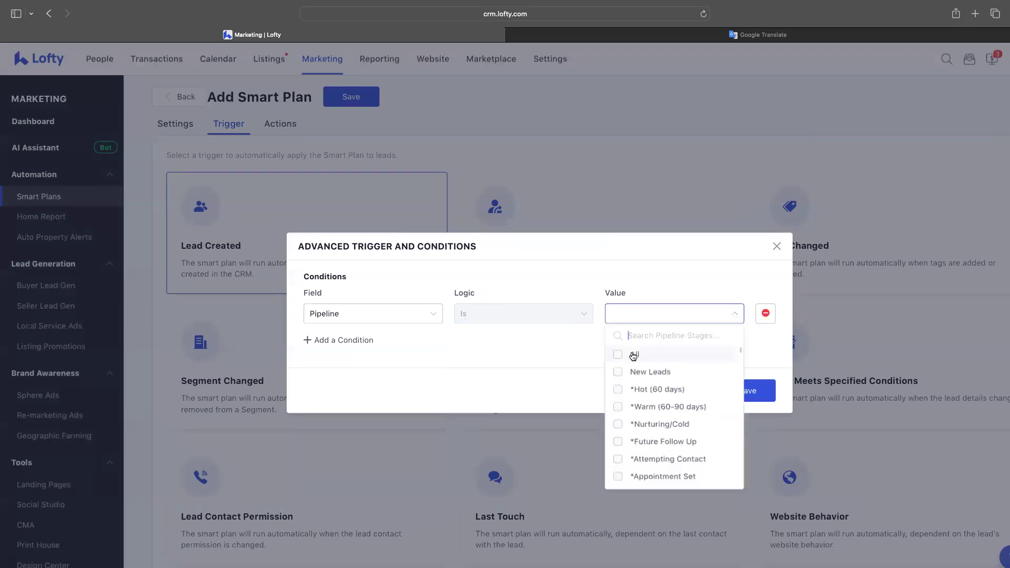
click(619, 372)
Step: Add a second condition on the Source field to the trigger and browse the other fields available for it
click(345, 340)
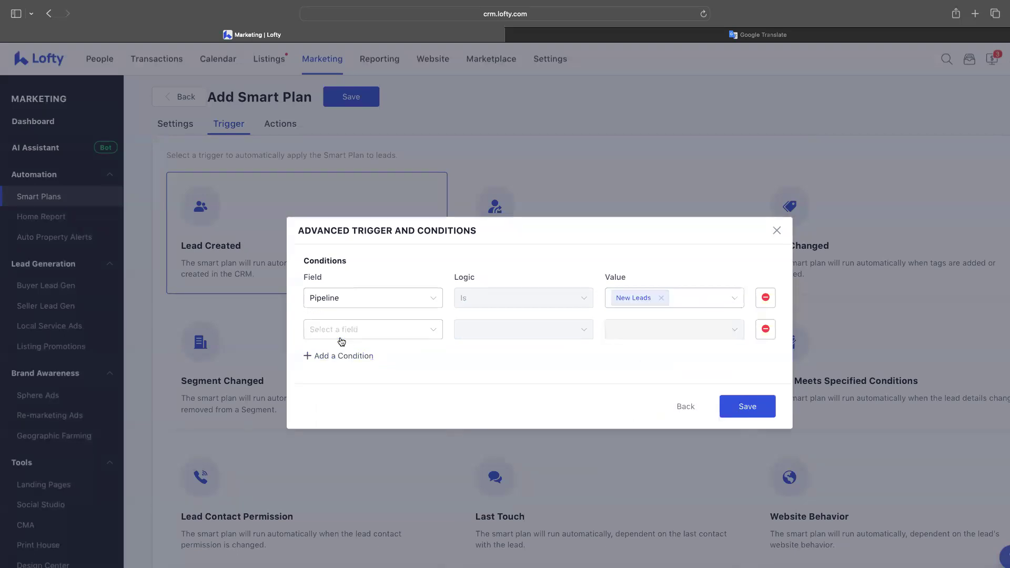
click(350, 330)
click(352, 371)
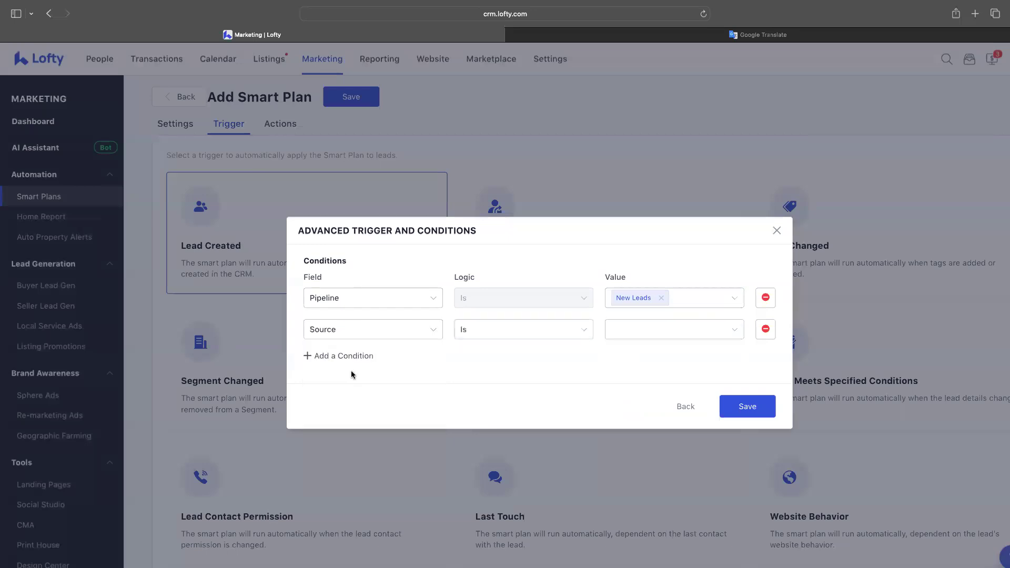
click(340, 333)
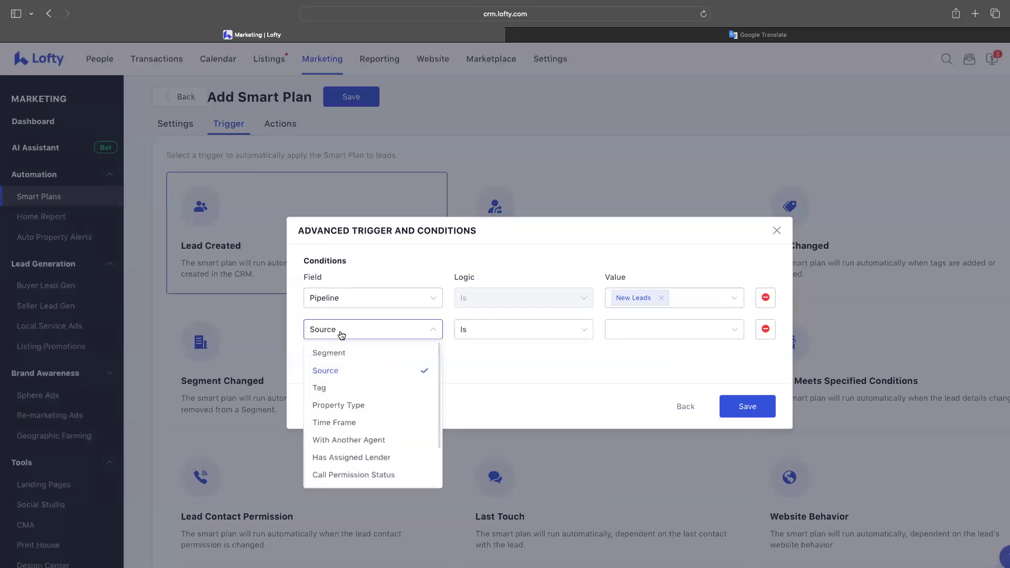
click(339, 370)
click(335, 335)
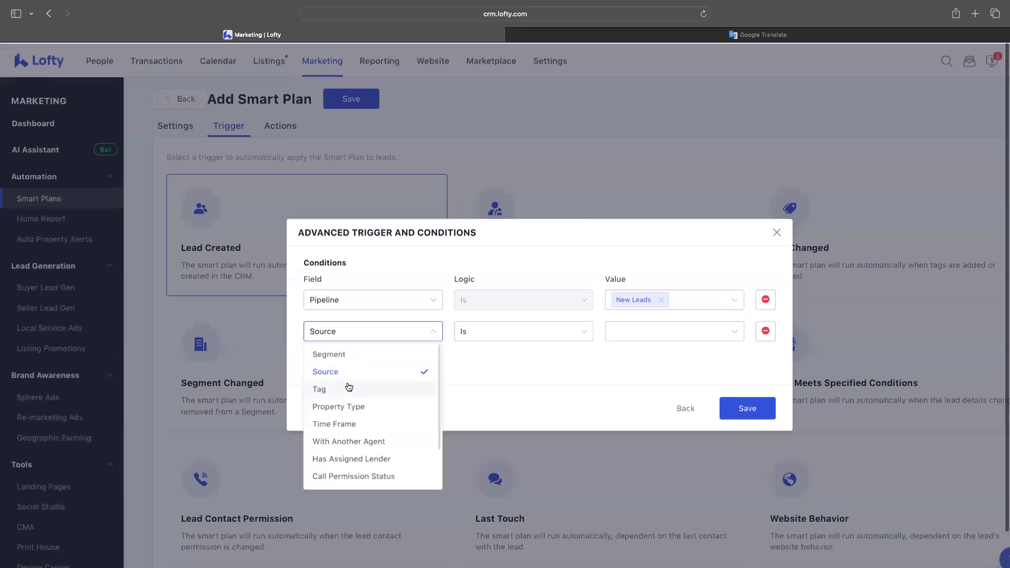
scroll(350, 387, down, 1)
scroll(349, 387, up, 1)
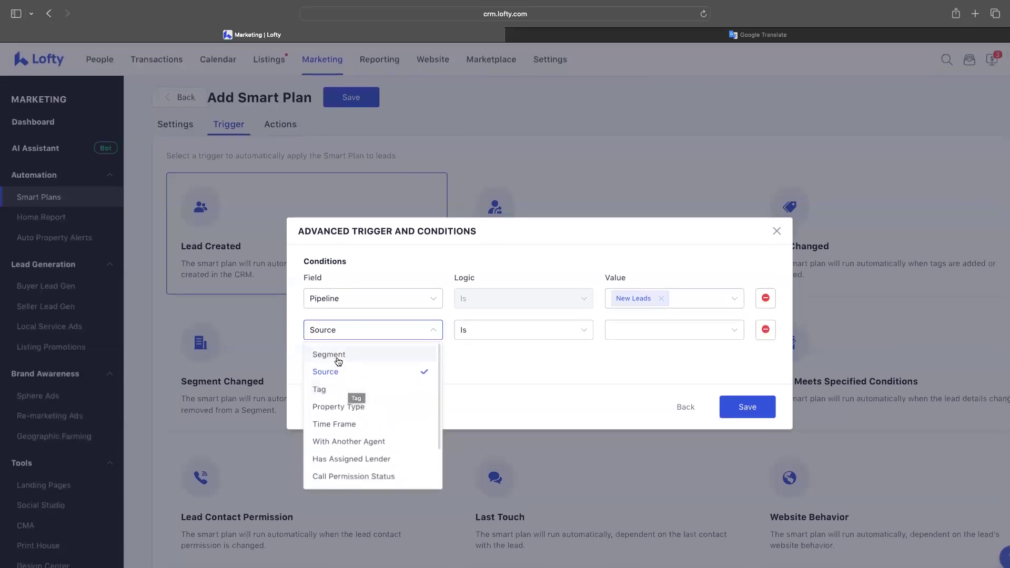
scroll(338, 359, down, 1)
scroll(339, 360, down, 1)
scroll(336, 361, up, 2)
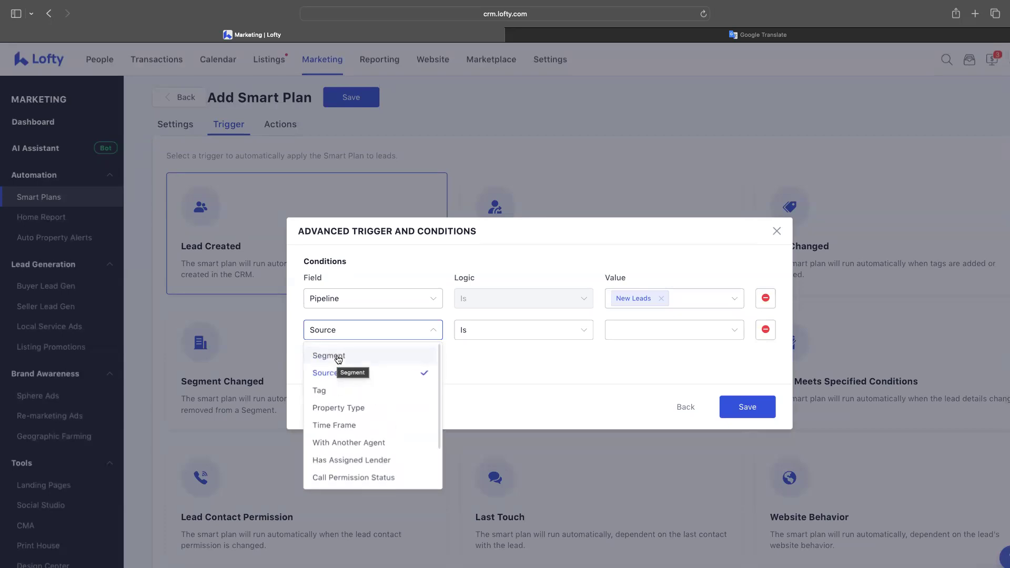
Step: Change the second trigger condition to the Tag field with the logic Is Not
click(324, 390)
click(546, 333)
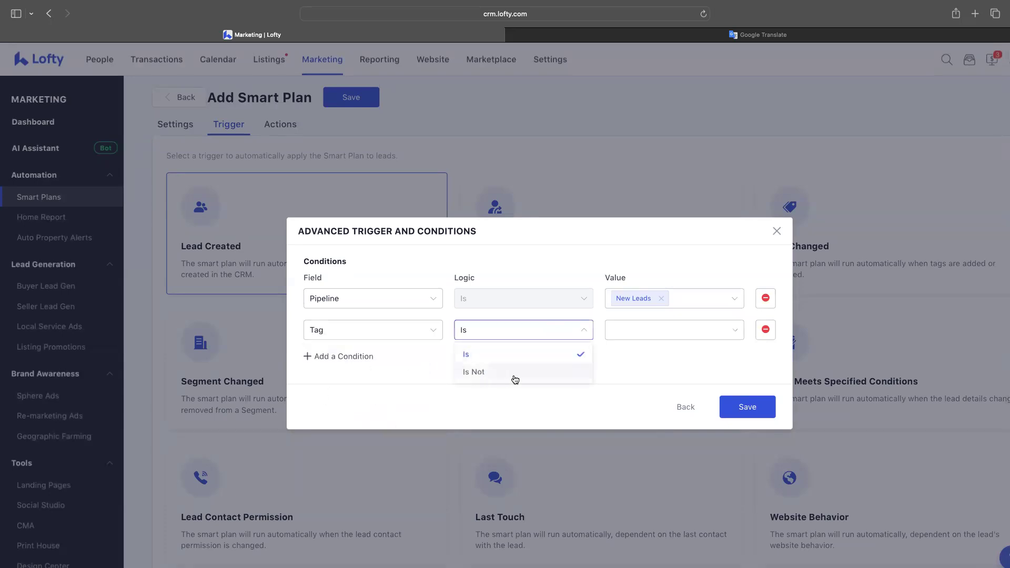
click(482, 372)
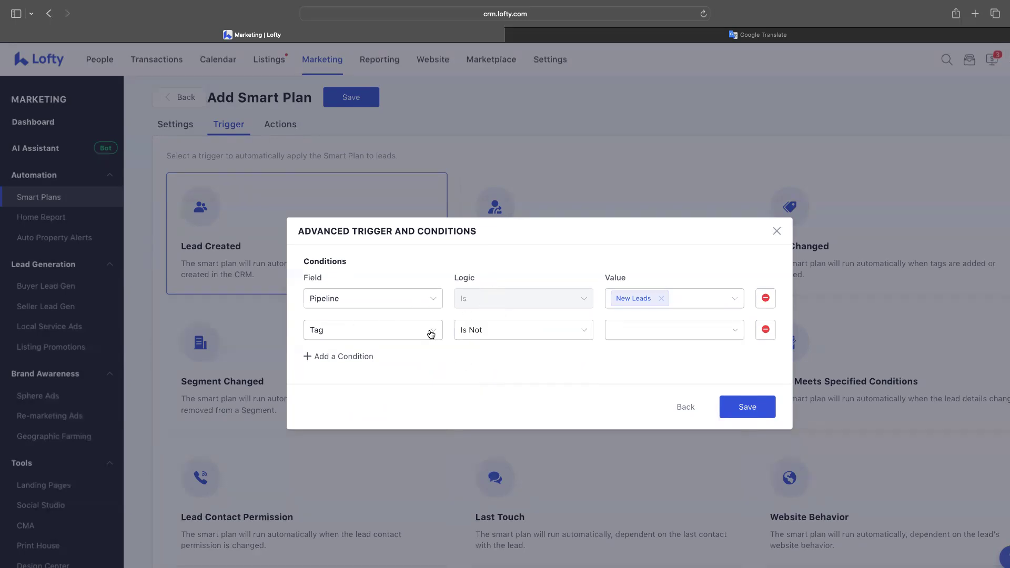
Step: Check the field choices and the logic setting of the Pipeline condition
click(435, 297)
click(493, 303)
click(421, 299)
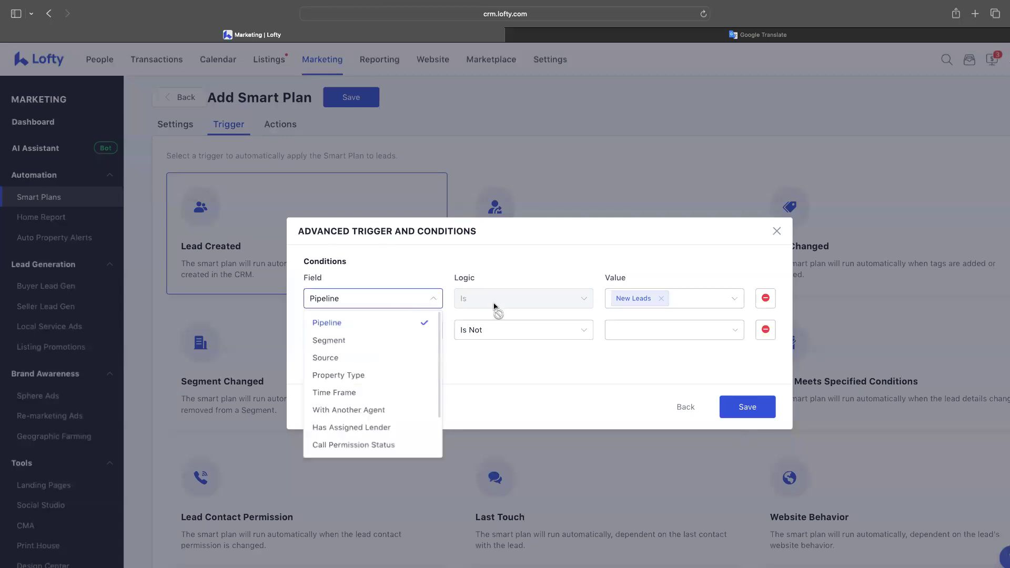
click(507, 301)
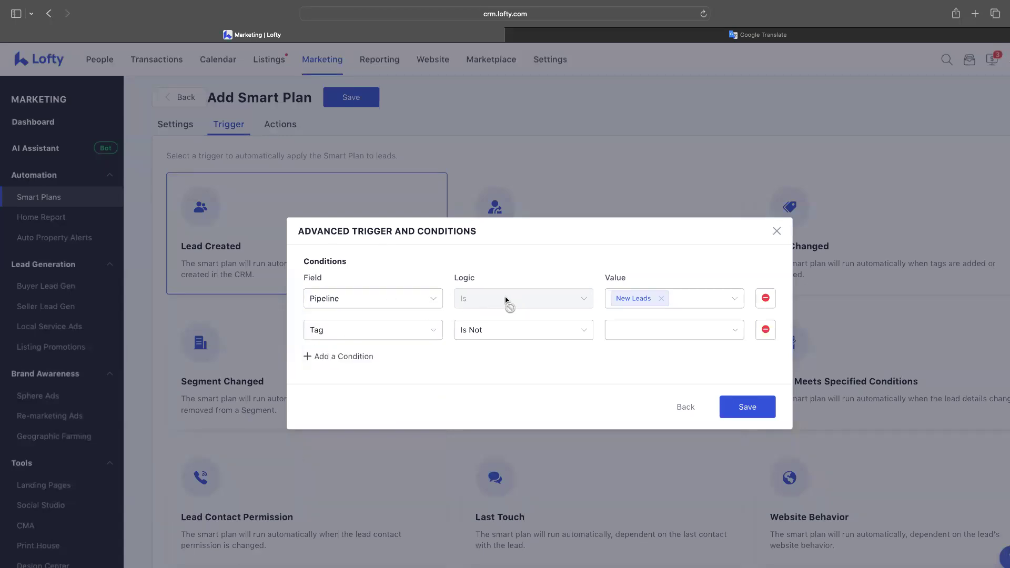
Step: Add a third condition with Source Is Not and an empty fourth one, and back out of the trigger conditions
click(347, 355)
click(349, 353)
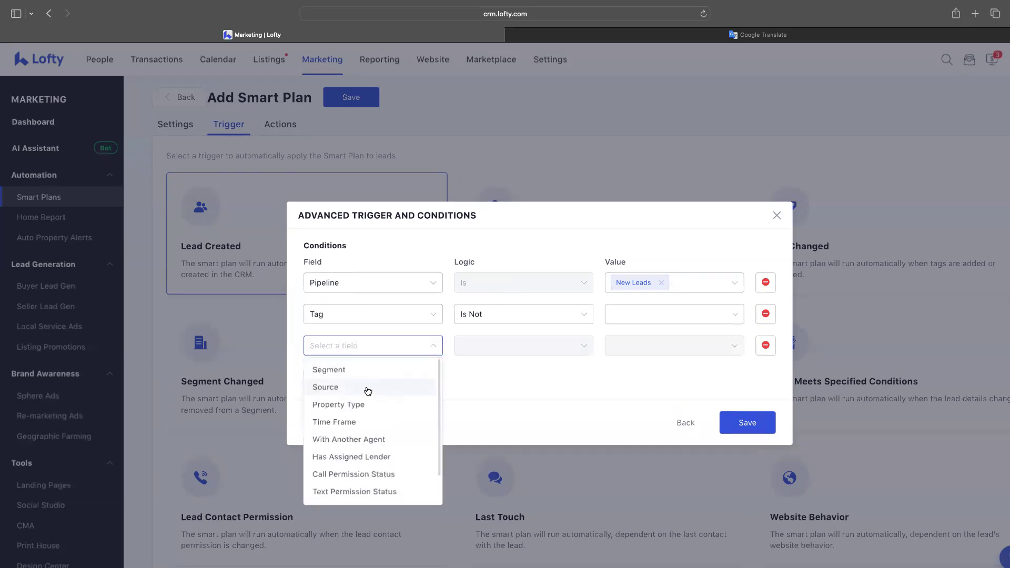
click(346, 389)
click(482, 351)
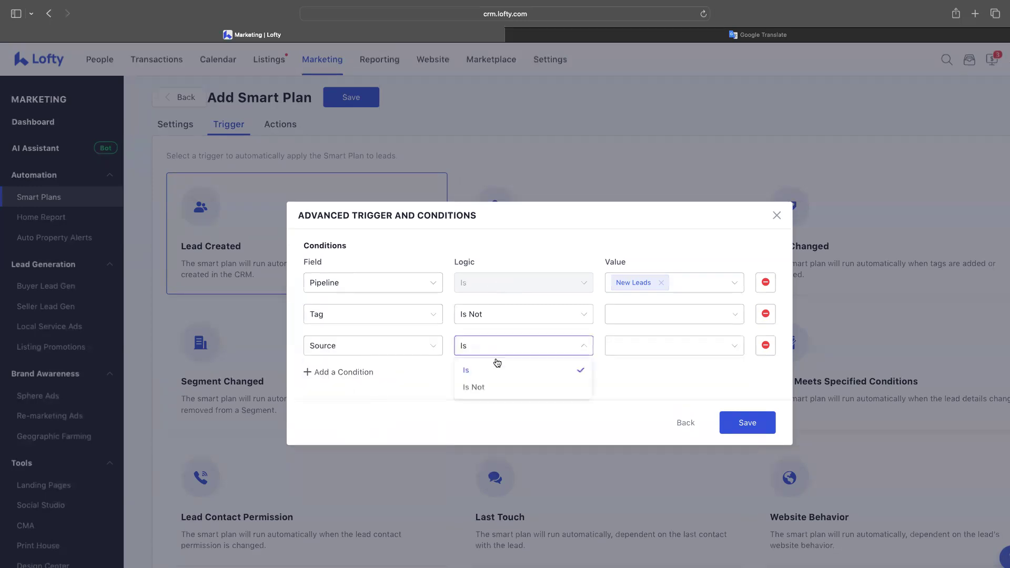
click(498, 388)
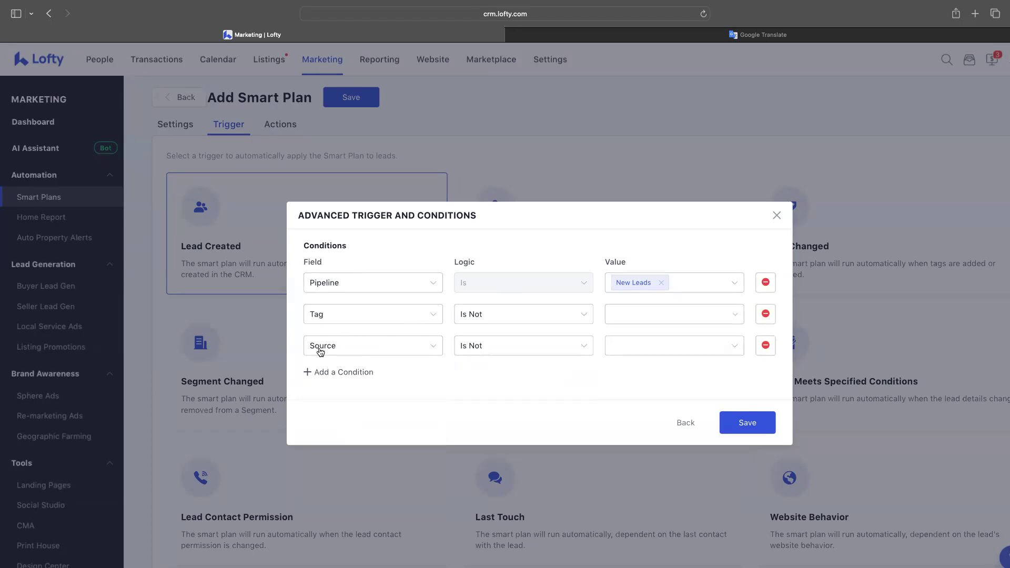
click(330, 373)
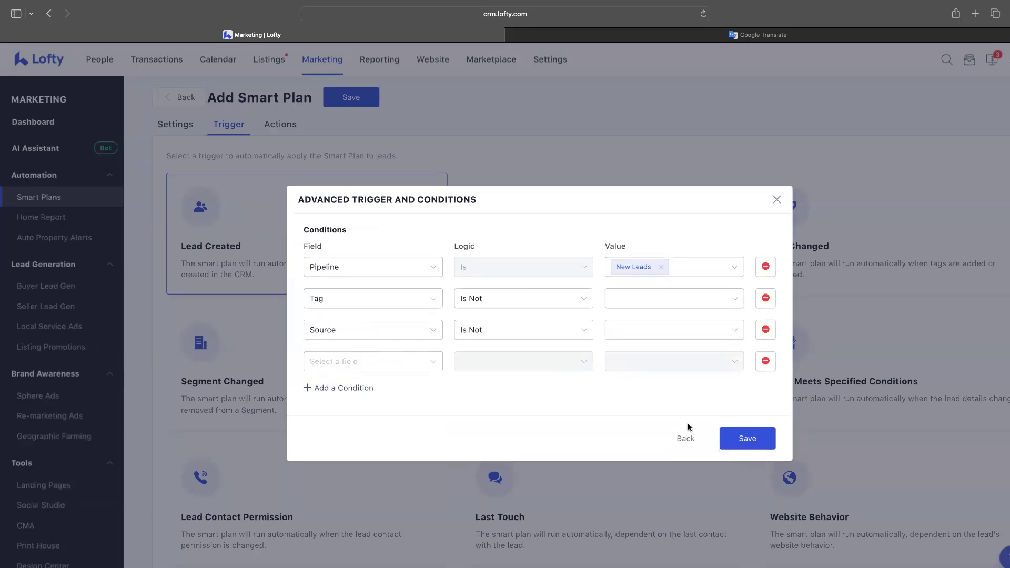
click(686, 438)
Step: Set the Lead Created trigger with the condition Pipeline is All and save it
click(260, 219)
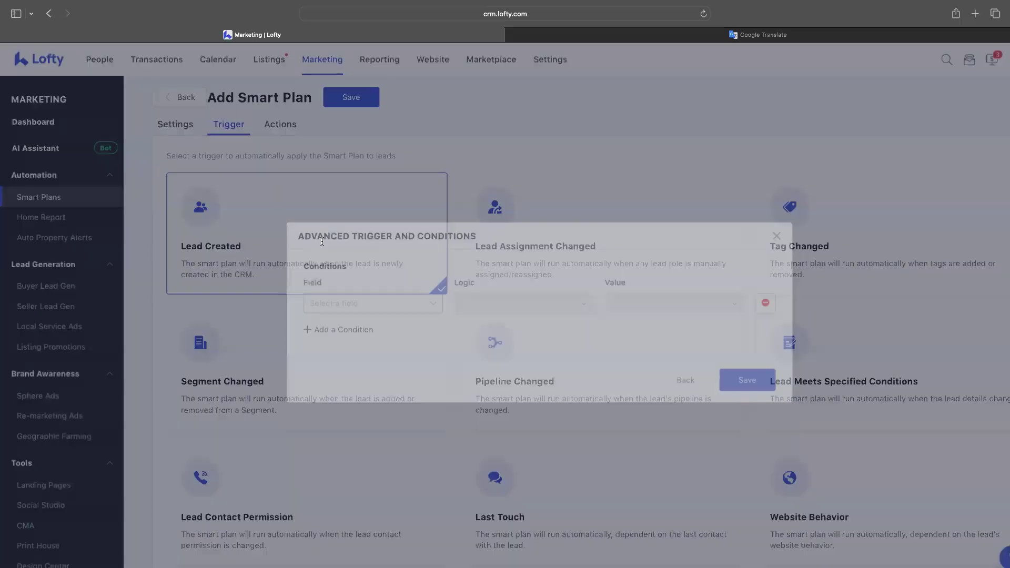
click(363, 318)
click(362, 338)
click(652, 319)
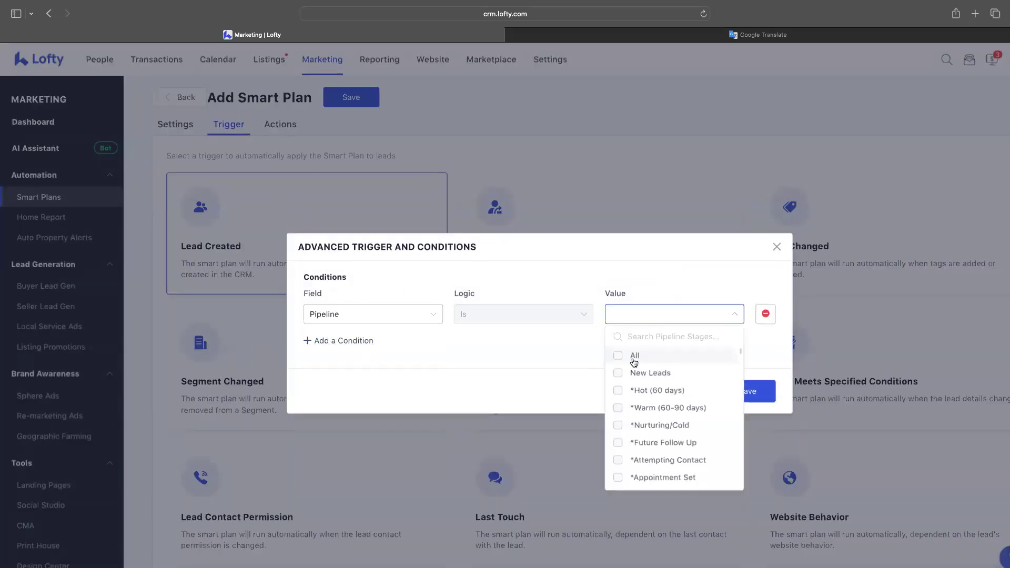
click(633, 356)
click(583, 380)
click(759, 392)
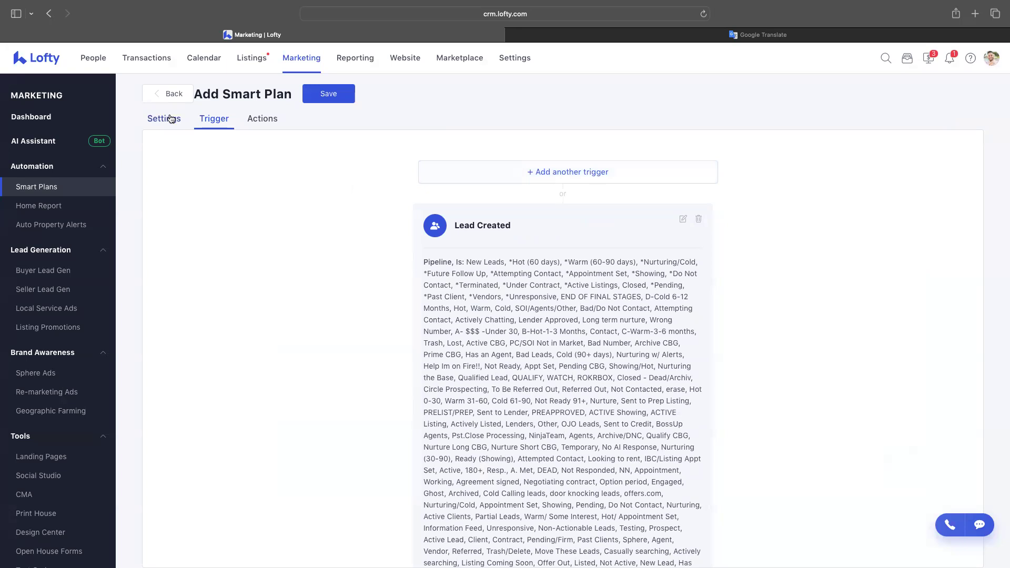
Step: Discard all changes to the new Smart Plan and open the People list
click(163, 93)
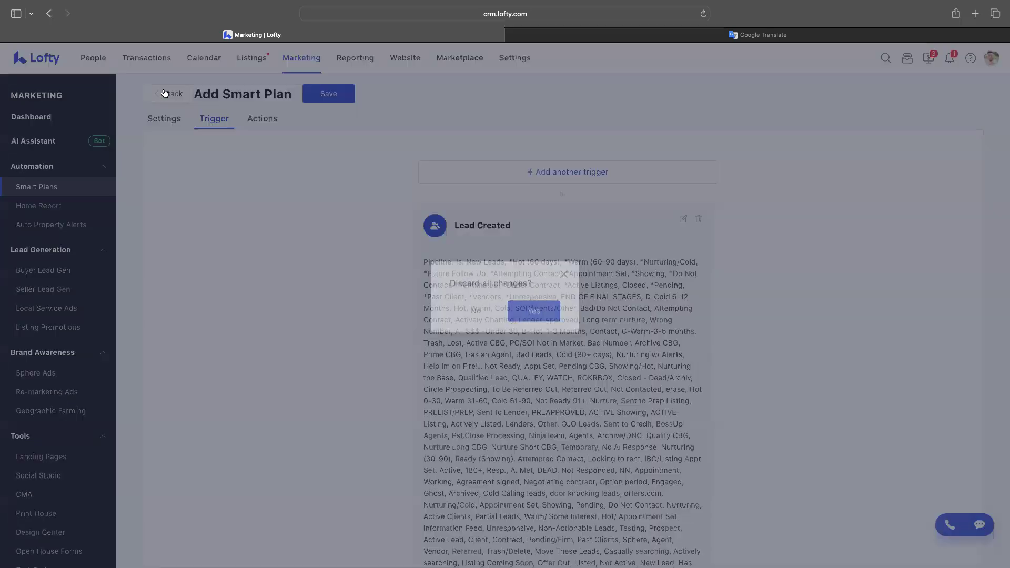
click(534, 319)
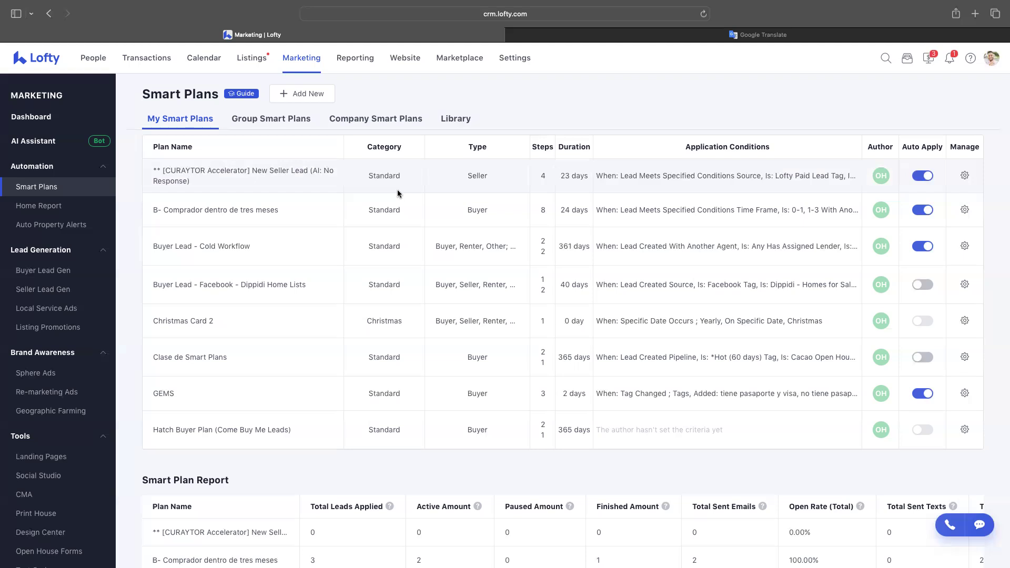
click(97, 60)
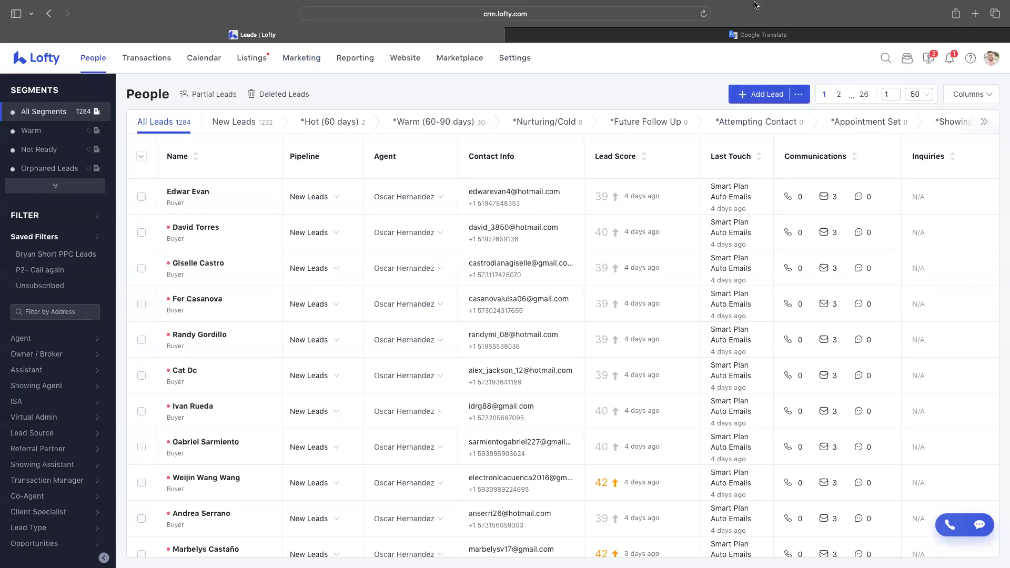
mouse_move(751, 2)
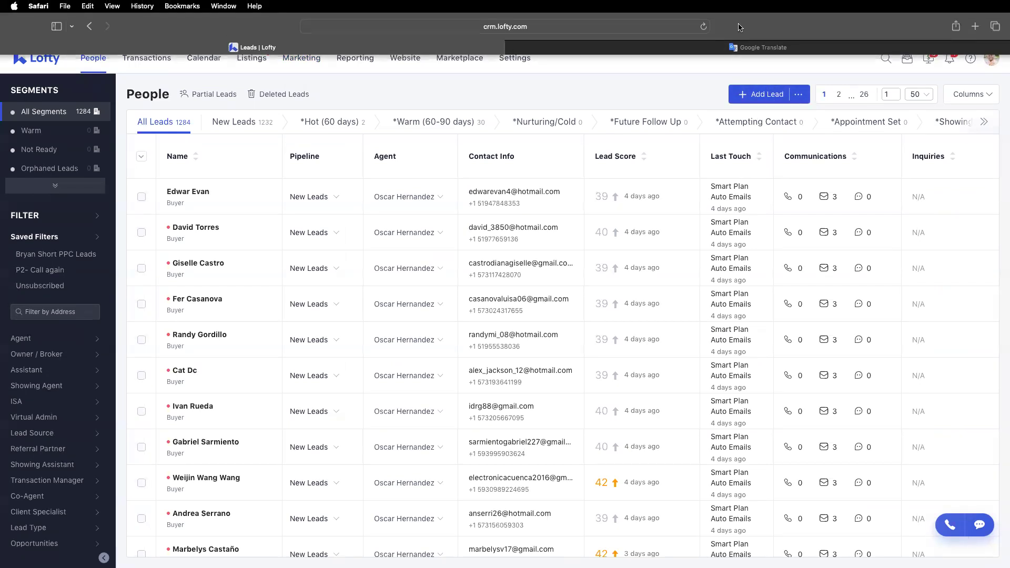